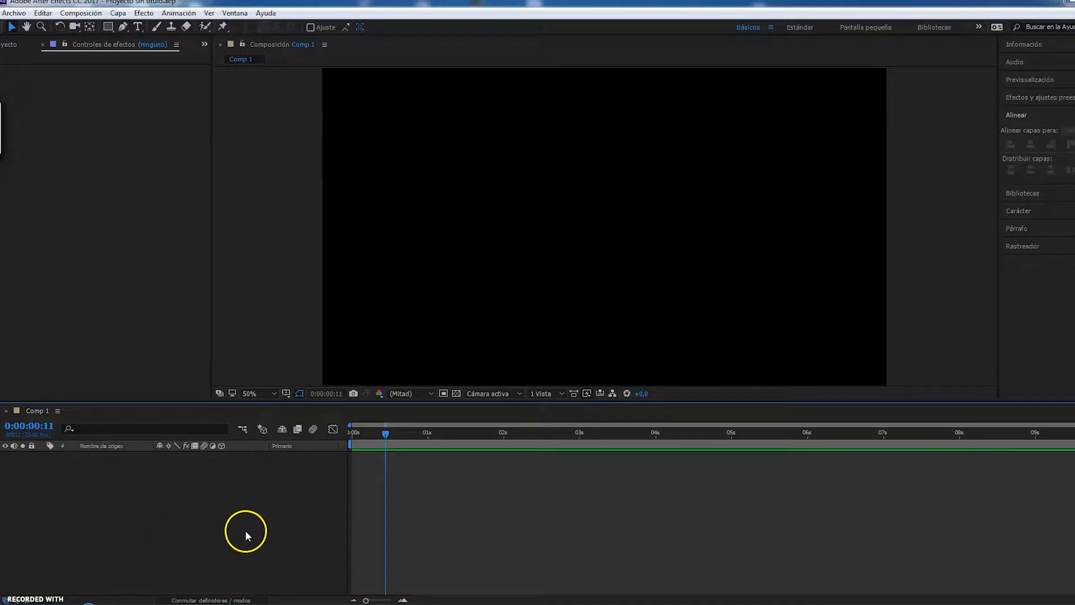
Create a rectangle shape layer that fills the composition and set its rectangle path size to 200 by 200.
left_click(421, 434)
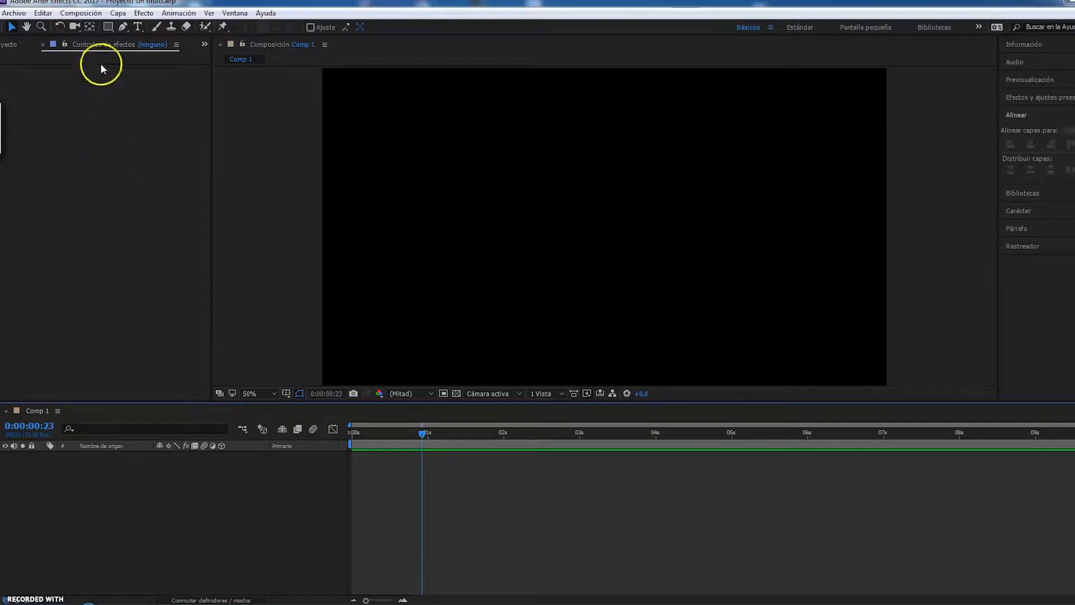
double_click(108, 28)
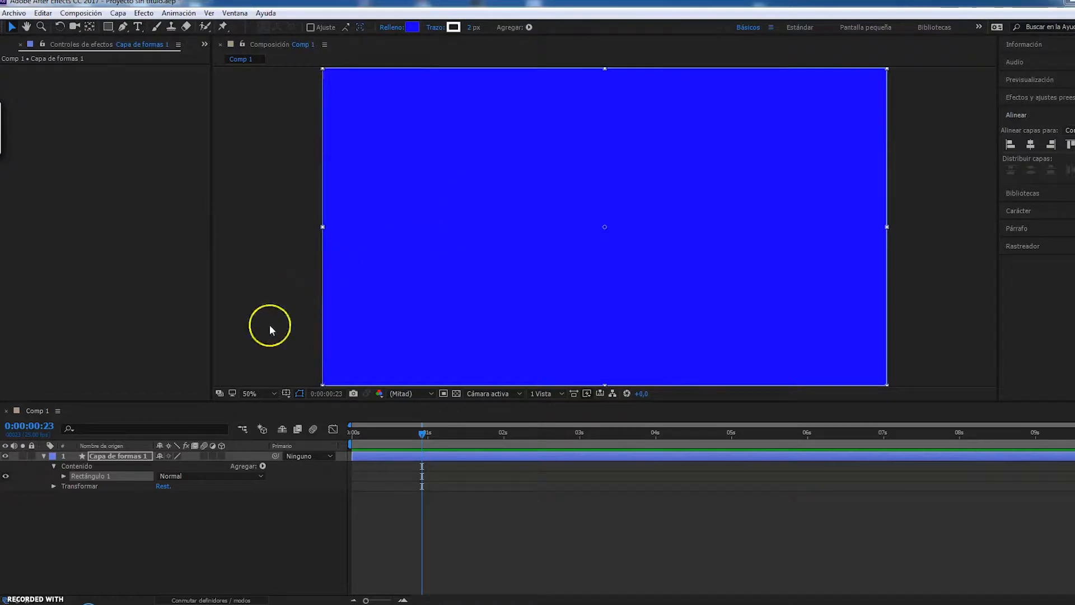
left_click(63, 477)
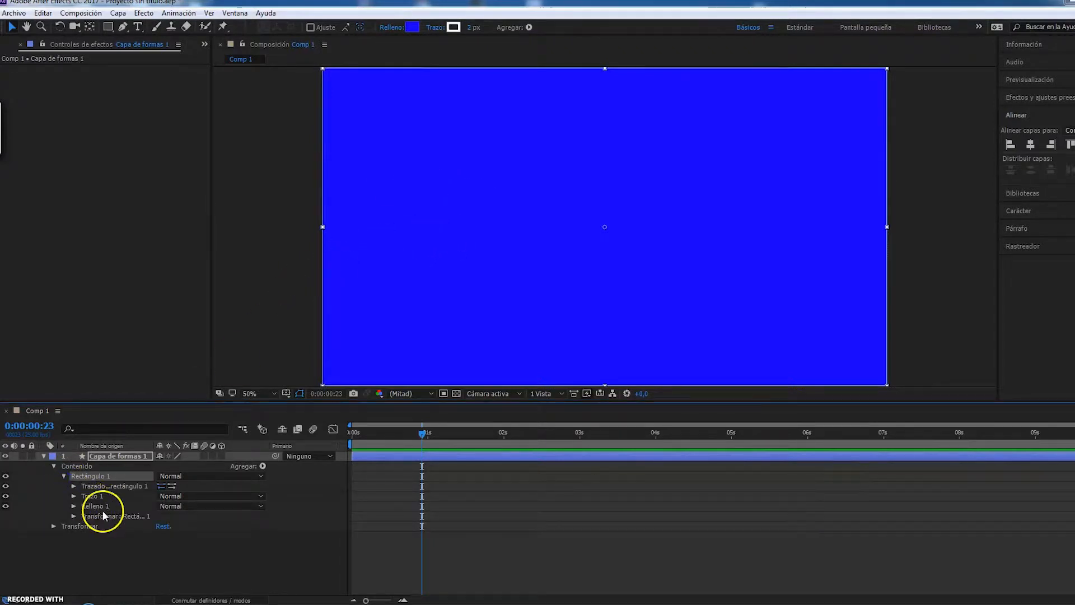
left_click(74, 485)
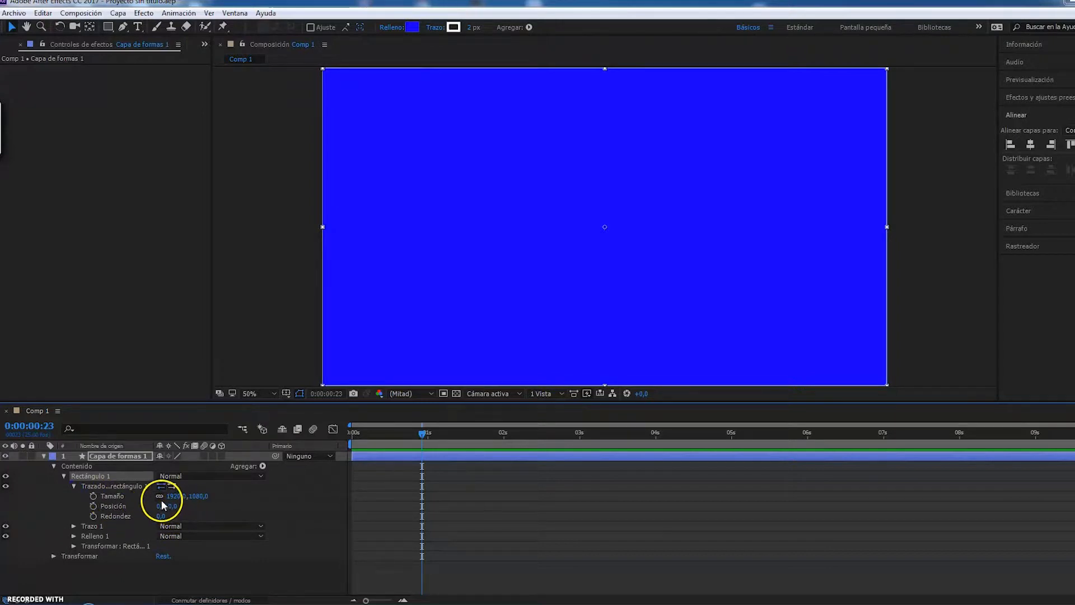
left_click(176, 496)
type("200")
left_click(191, 495)
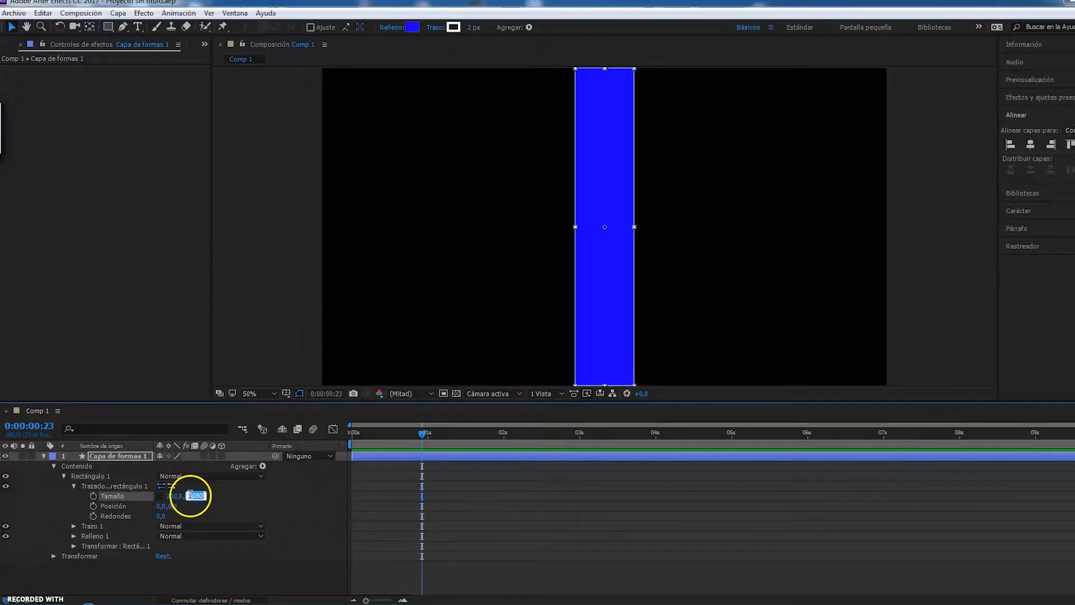
type("200")
key("Return")
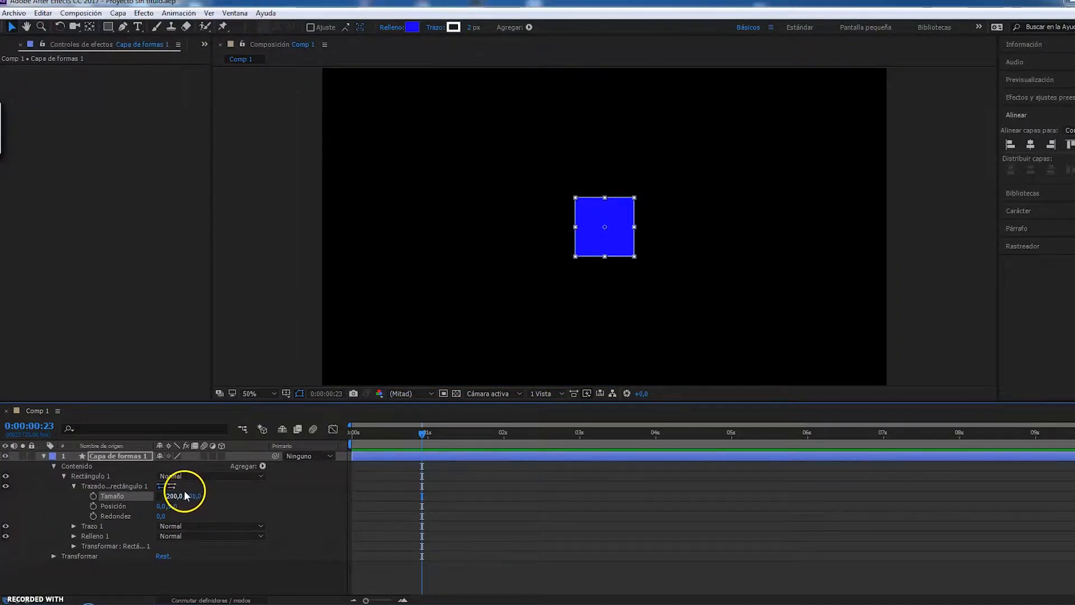
left_click(152, 580)
left_click(160, 515)
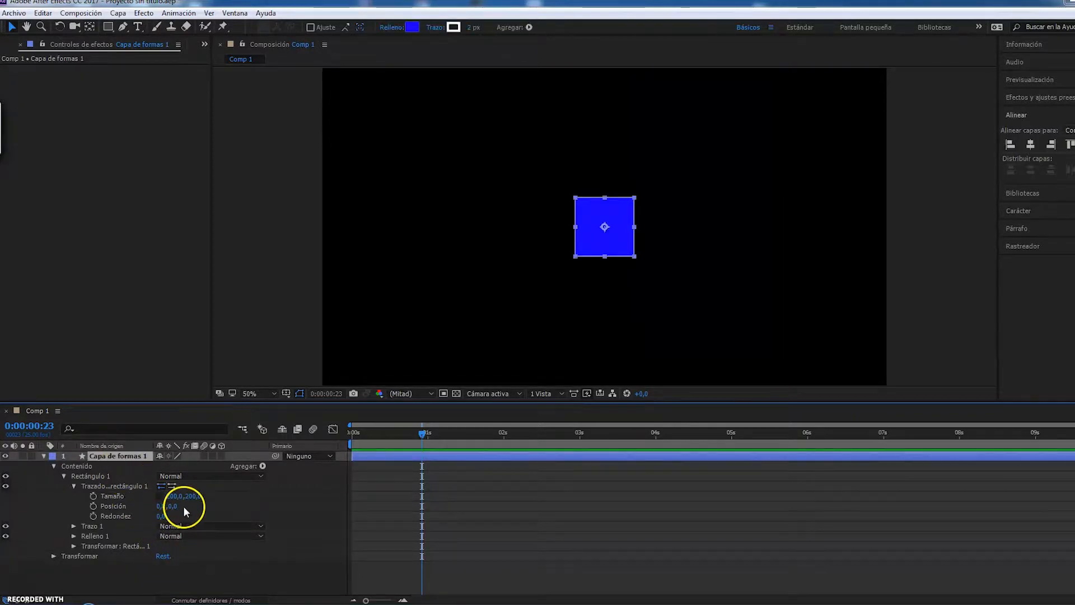
Draw a second, larger rectangle freehand on a new shape layer in the upper-left area of the frame.
left_click(108, 26)
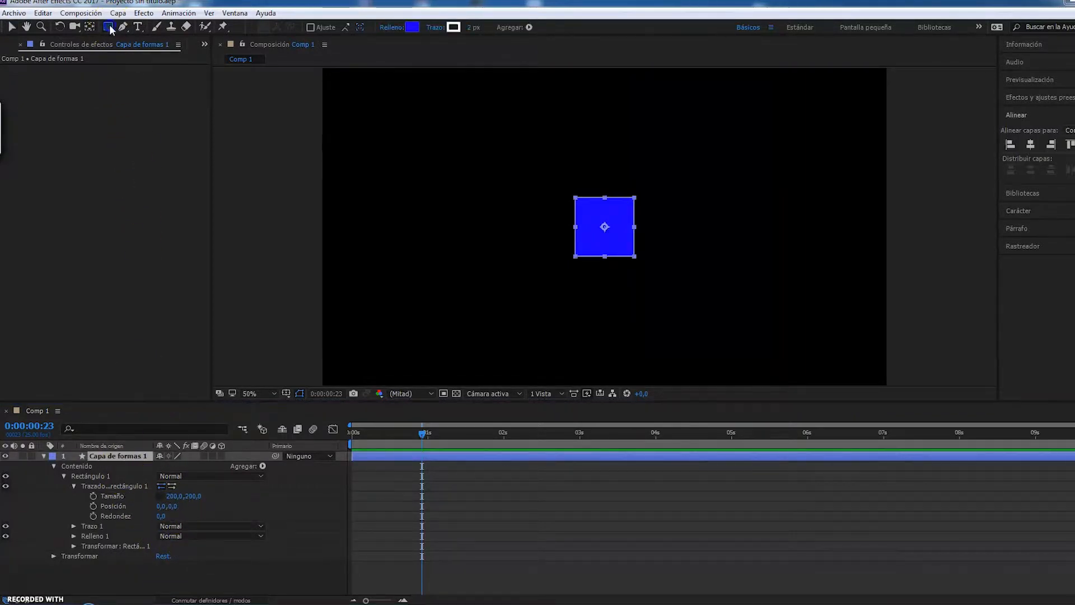
left_click(116, 557)
left_click_drag(376, 108, 473, 200)
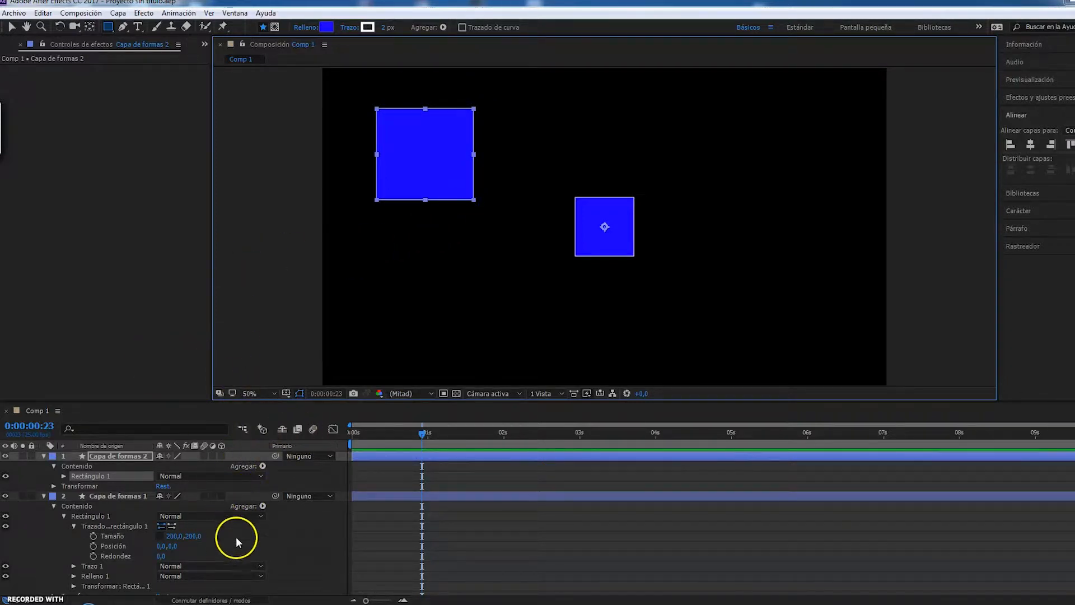
Reveal the rotation of Capa de formas 1 and rotate the centred square to 122°.
left_click(128, 496)
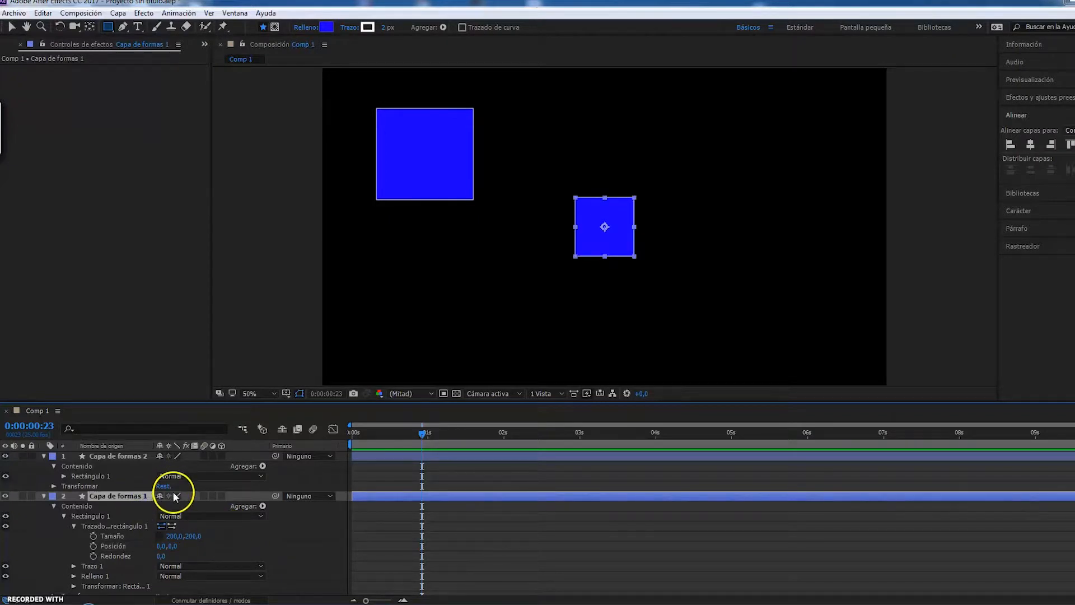
key("r")
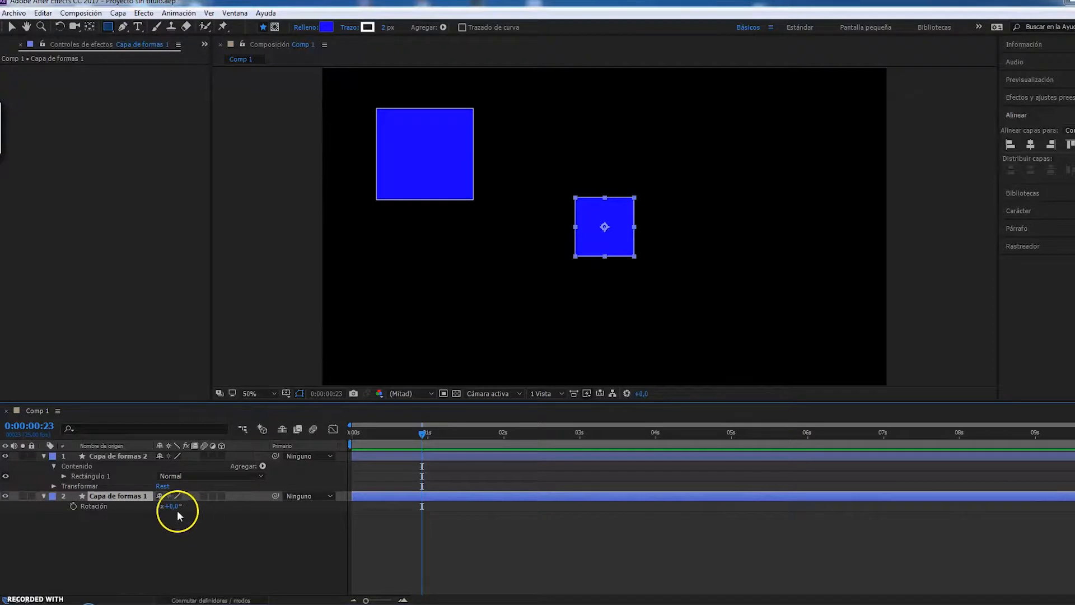
left_click_drag(176, 508, 621, 253)
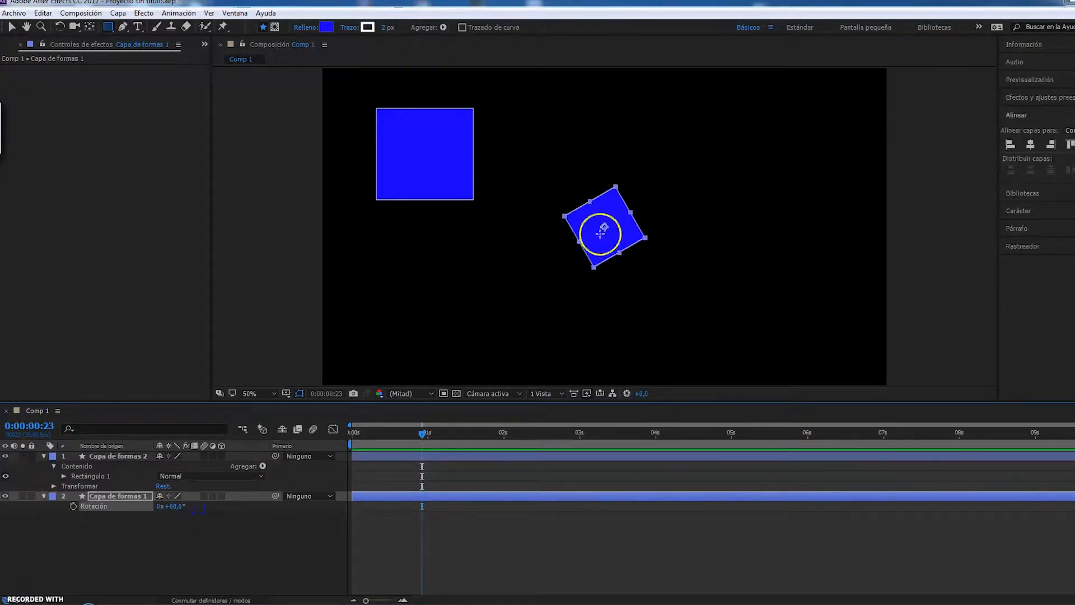
left_click_drag(177, 508, 164, 485)
Rotate Capa de formas 2 to 132° about the composition centre and delete that layer.
left_click(129, 455)
key("r")
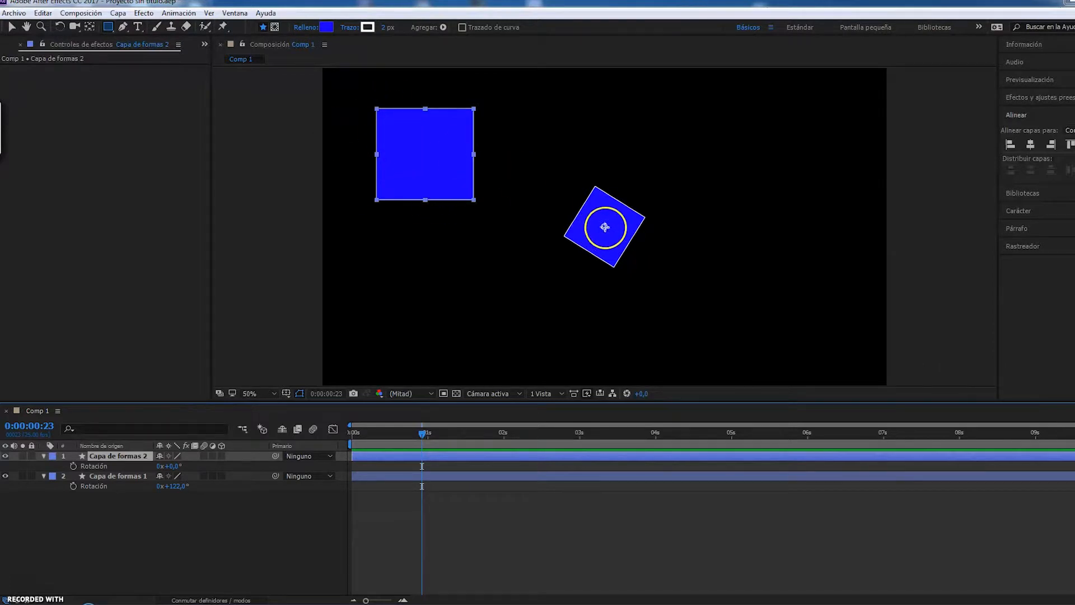
left_click_drag(171, 466, 238, 454)
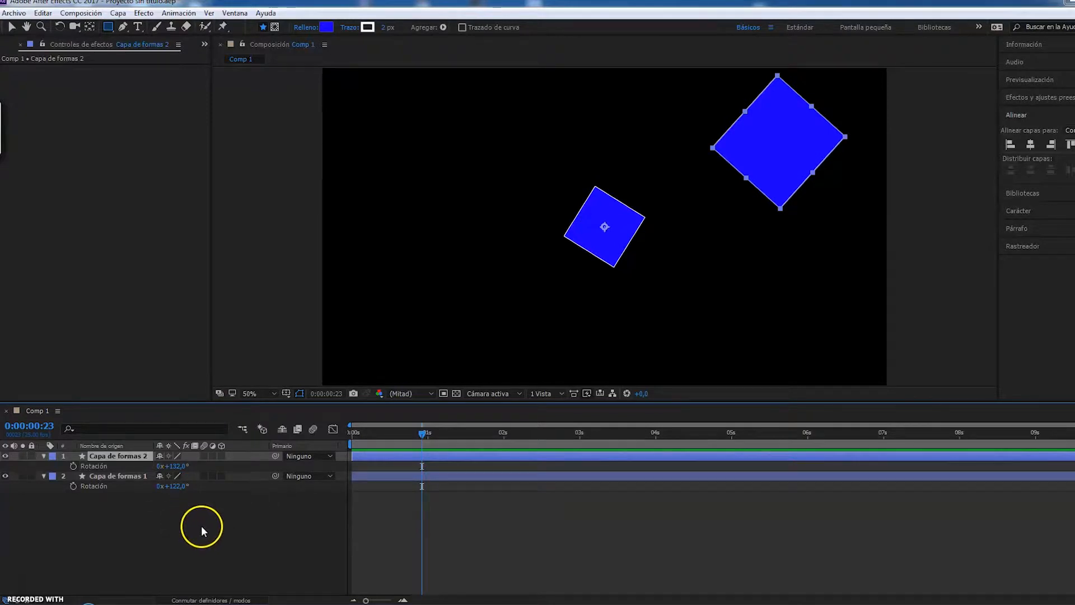
key("Delete")
Move the current time to 0:00:01:00 and expand the transform properties of Capa de formas 1.
left_click_drag(427, 439, 428, 438)
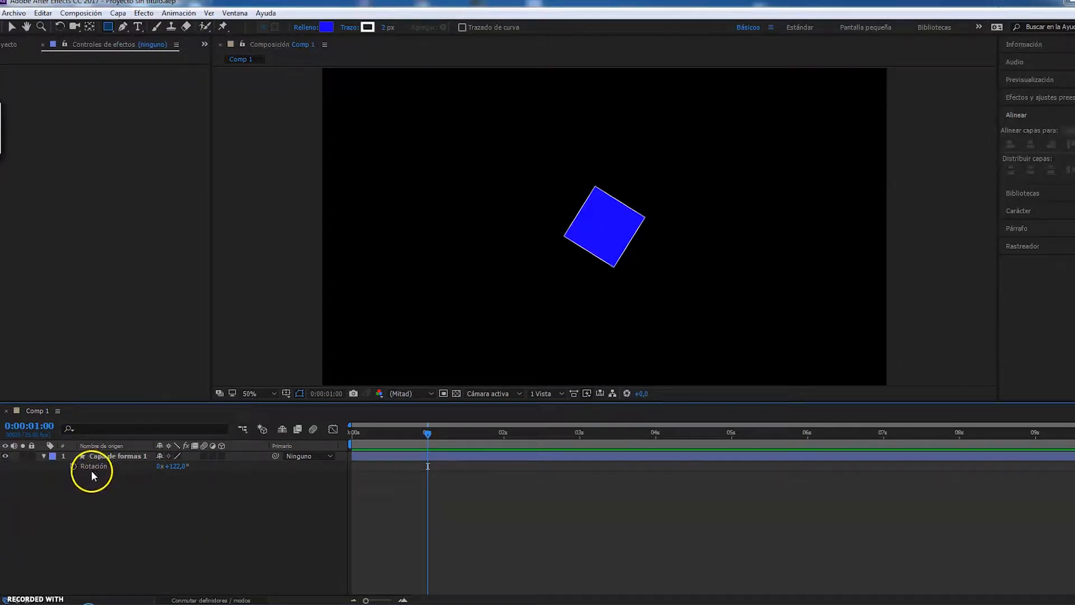
left_click(42, 456)
left_click(43, 456)
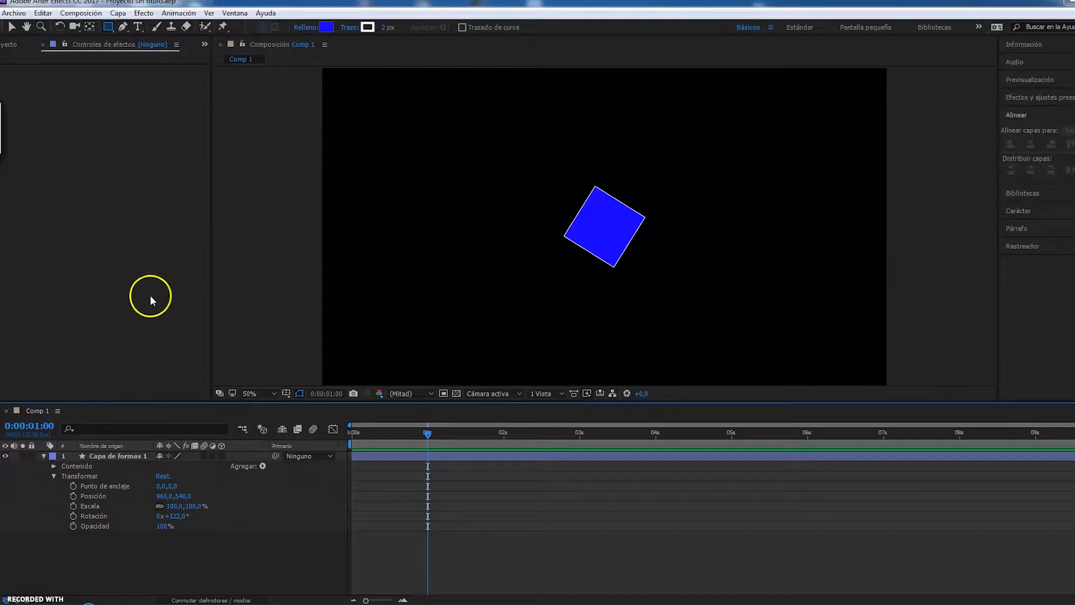
Apply the Desenfoque de cuadro effect to Capa de formas 1 and delete the effect again.
left_click(119, 455)
left_click(143, 13)
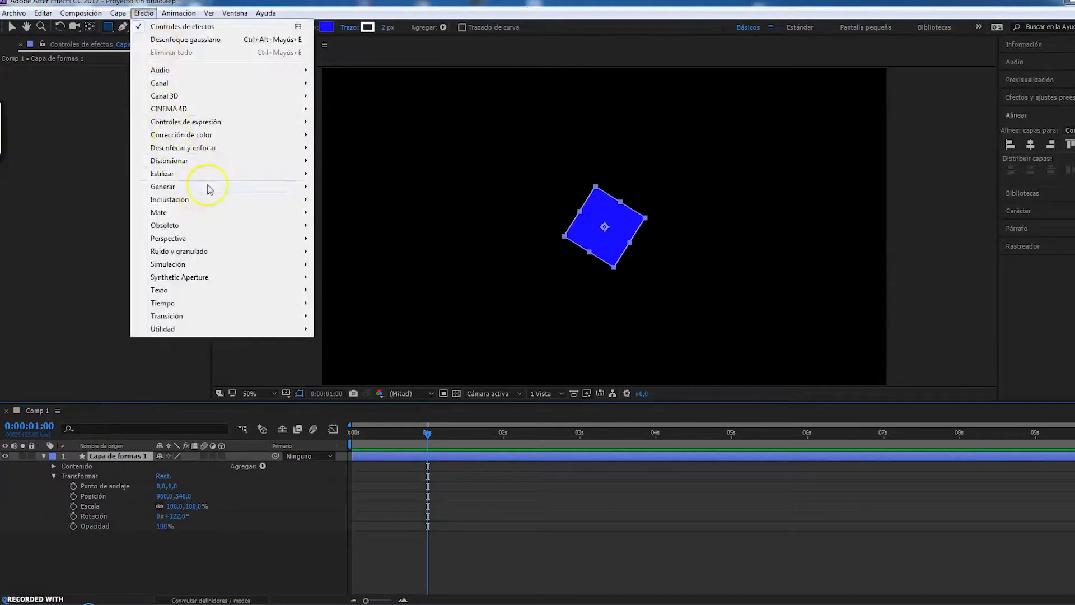
mouse_move(220, 150)
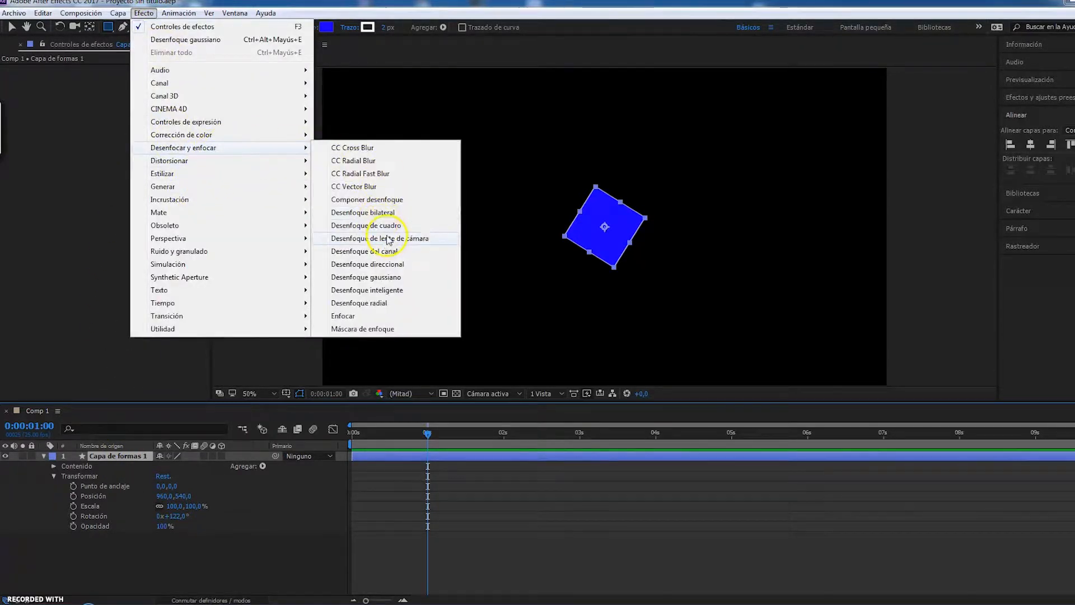
left_click(385, 225)
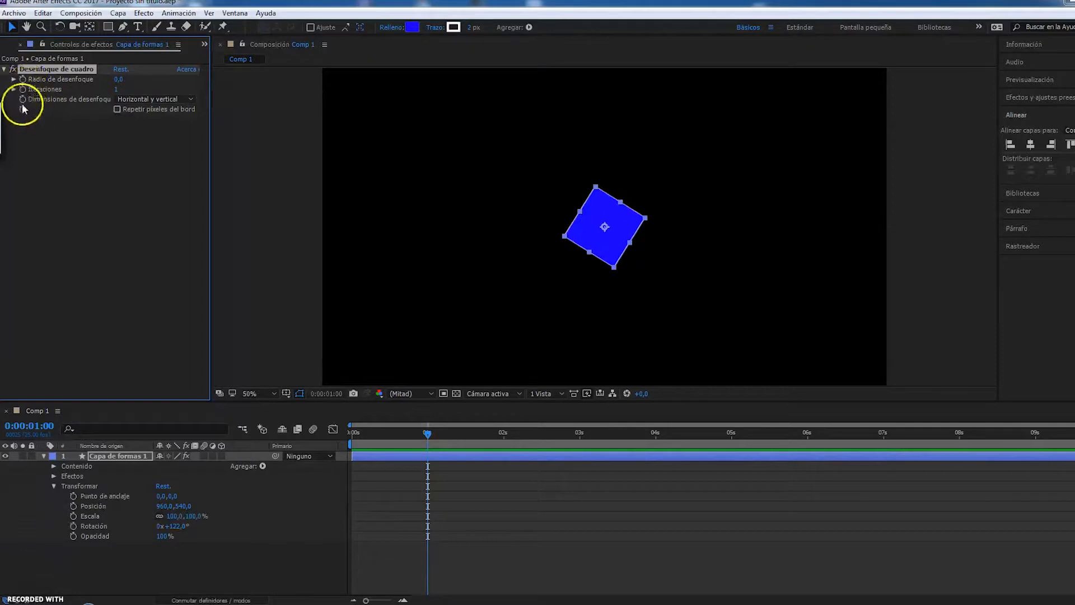
left_click(82, 123)
left_click(72, 71)
key("Delete")
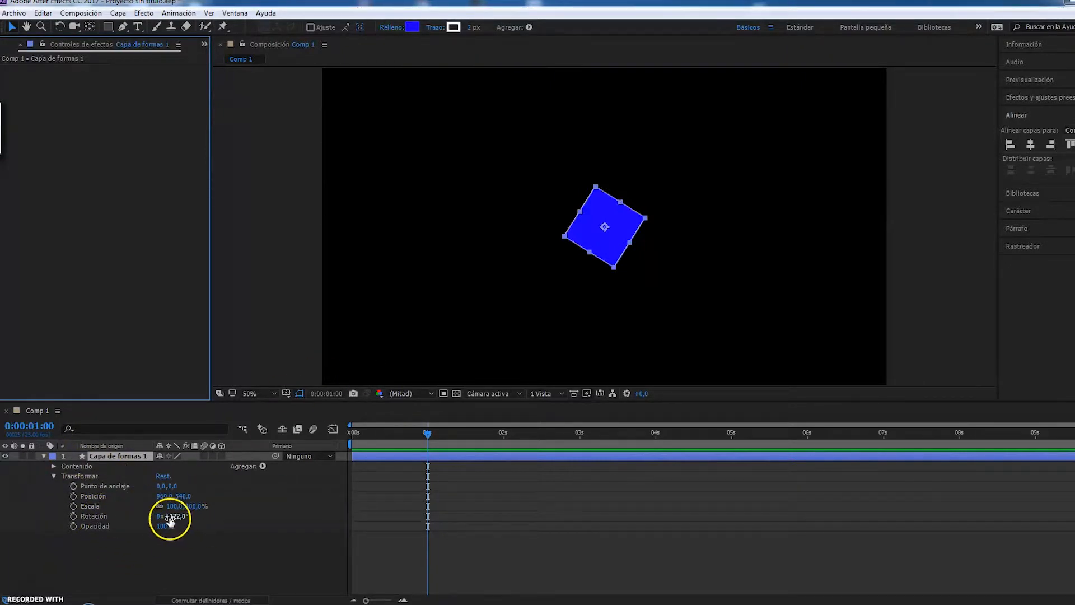
Reset the rotation of Capa de formas 1 to its default and deselect the layer.
right_click(100, 519)
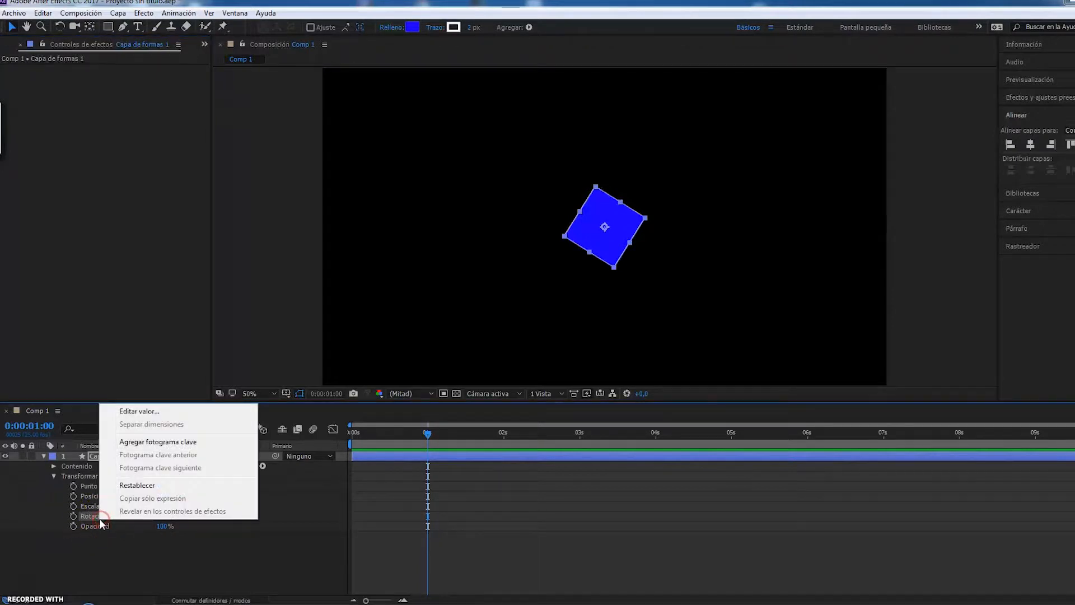
left_click(140, 485)
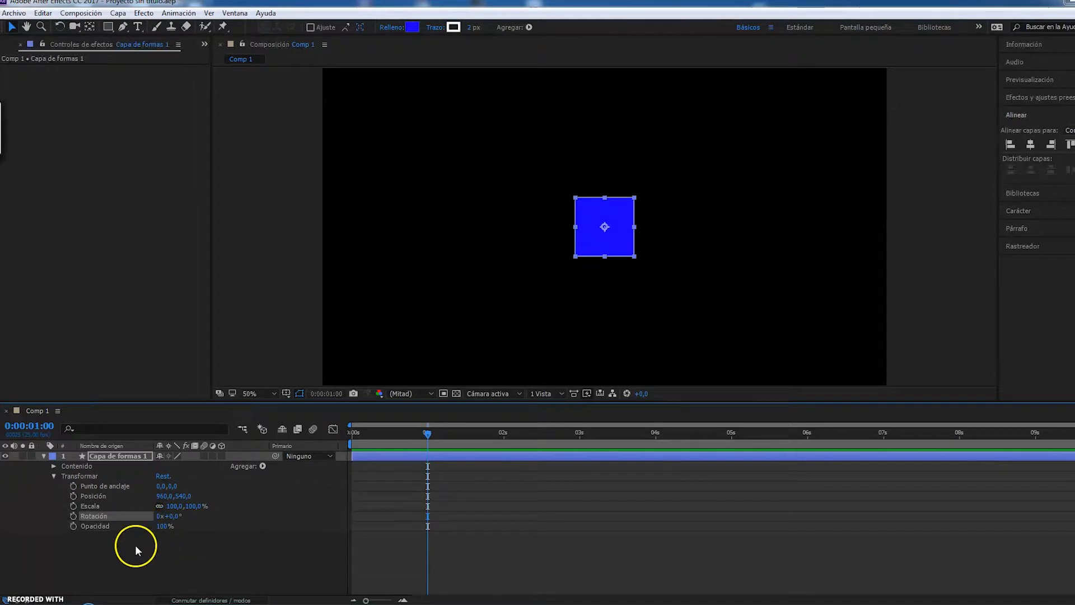
left_click(114, 547)
left_click(108, 530)
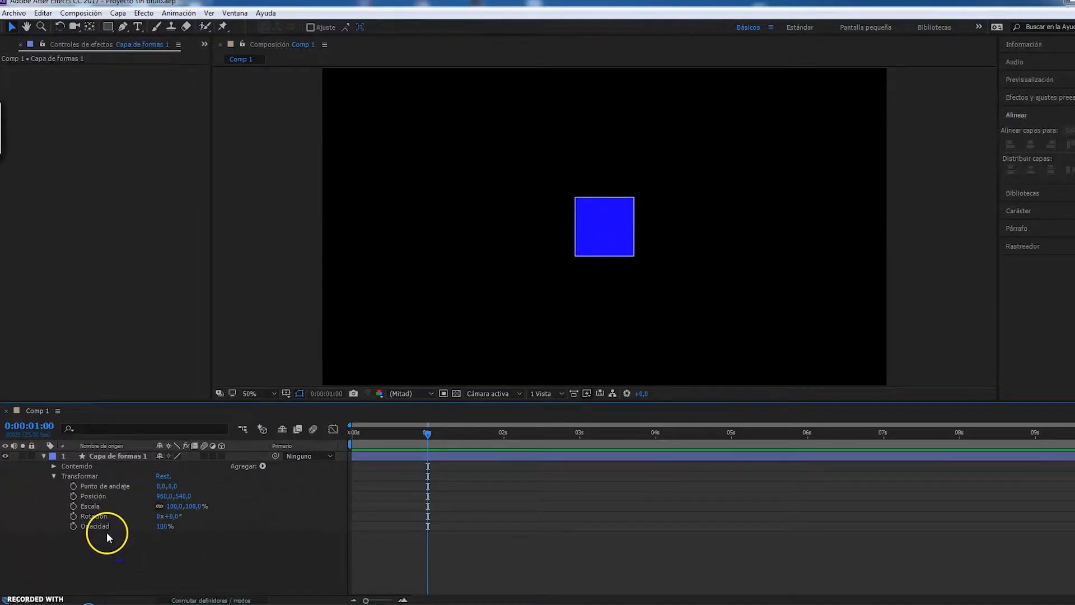
Show only the Scale property of Capa de formas 1 and enable its keyframing at 0:00:01:00.
left_click(77, 485)
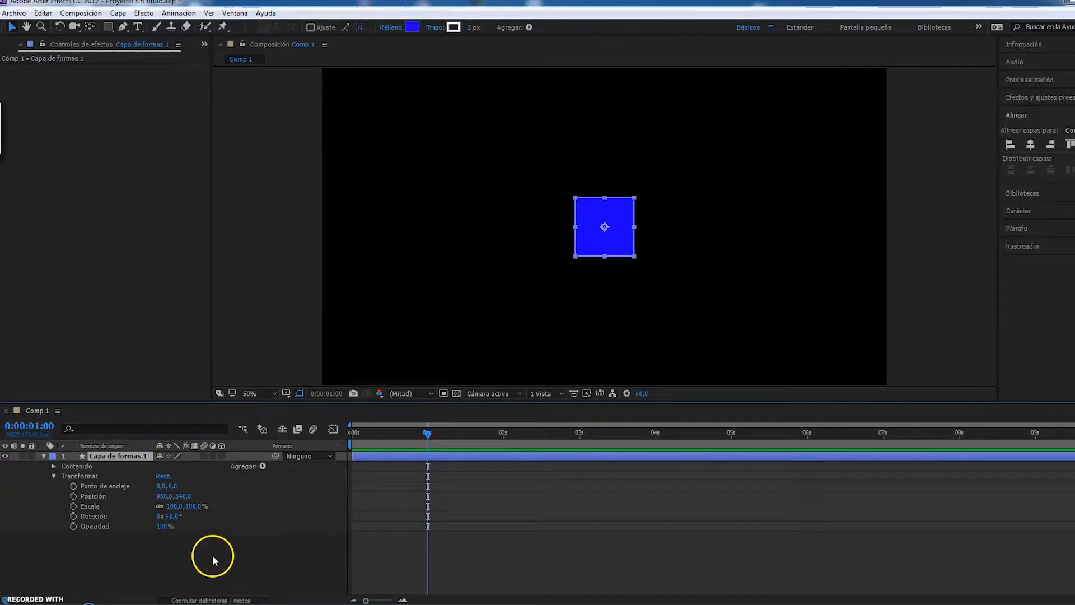
key("s")
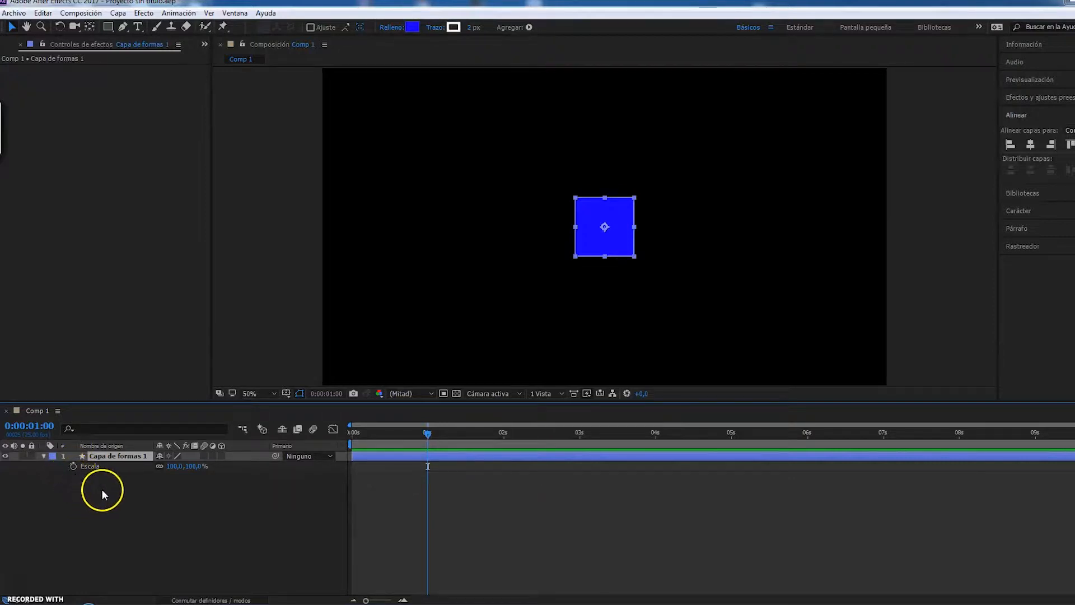
left_click(73, 465)
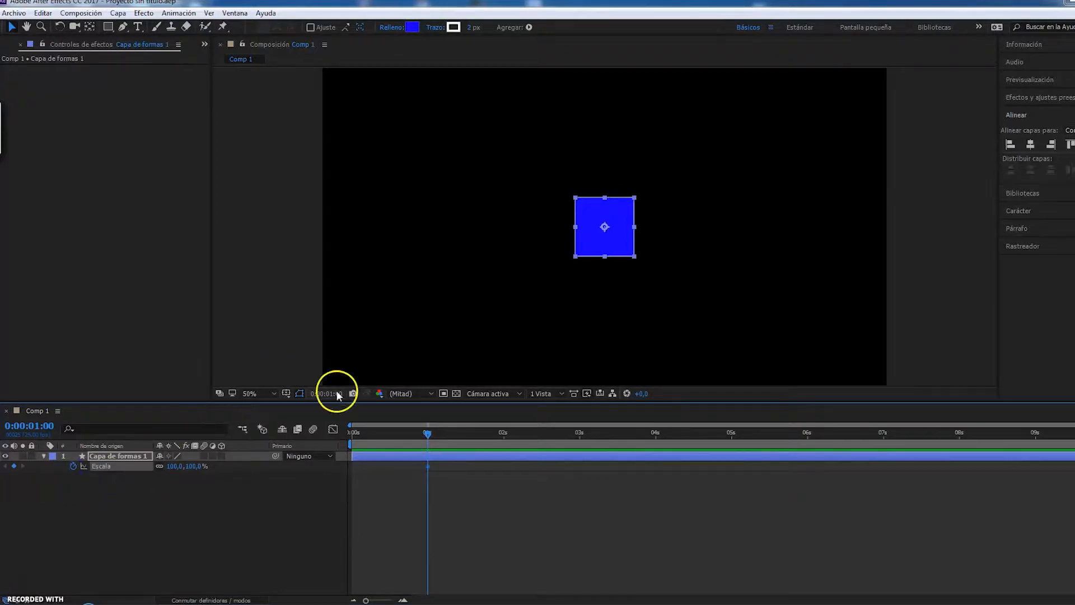
left_click_drag(429, 433, 452, 436)
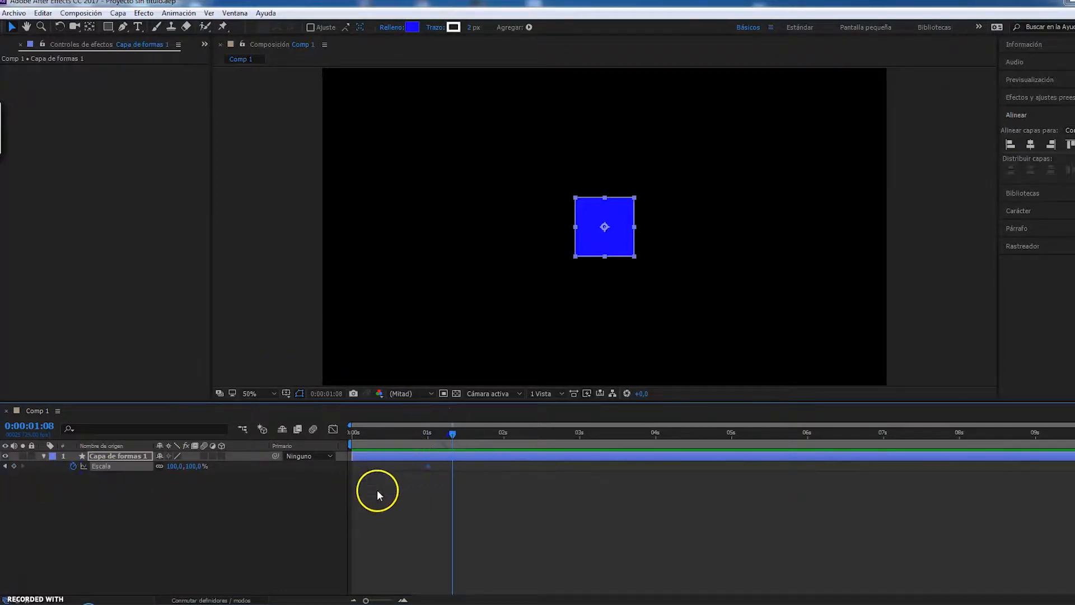
left_click_drag(425, 434, 429, 442)
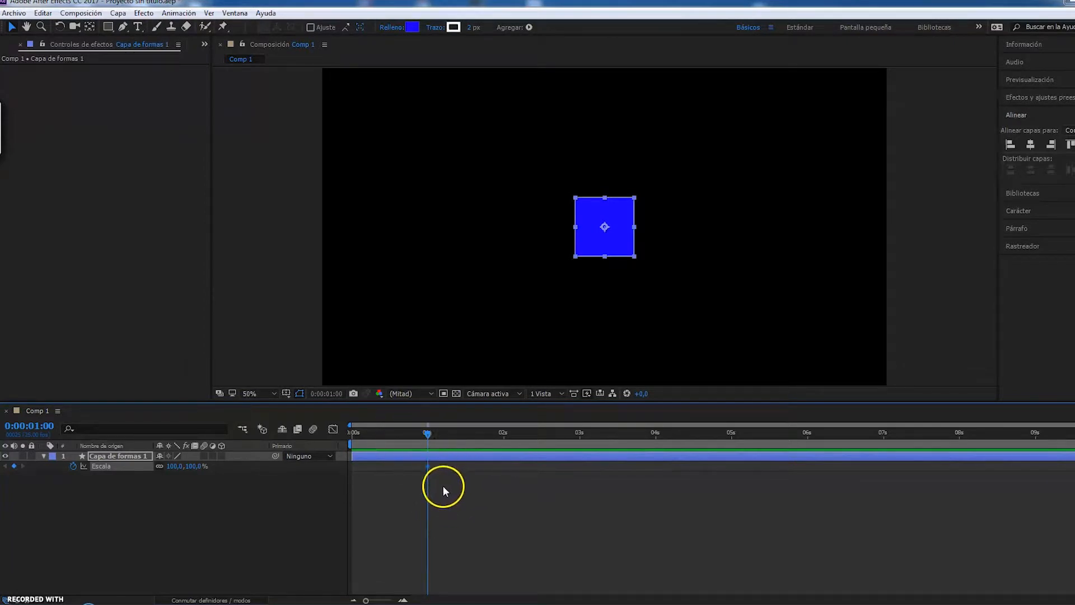
Move the Scale keyframe to about halfway between 3 and 4 seconds, turn off Scale keyframing and undo that removal.
left_click_drag(427, 468, 611, 463)
left_click(73, 467)
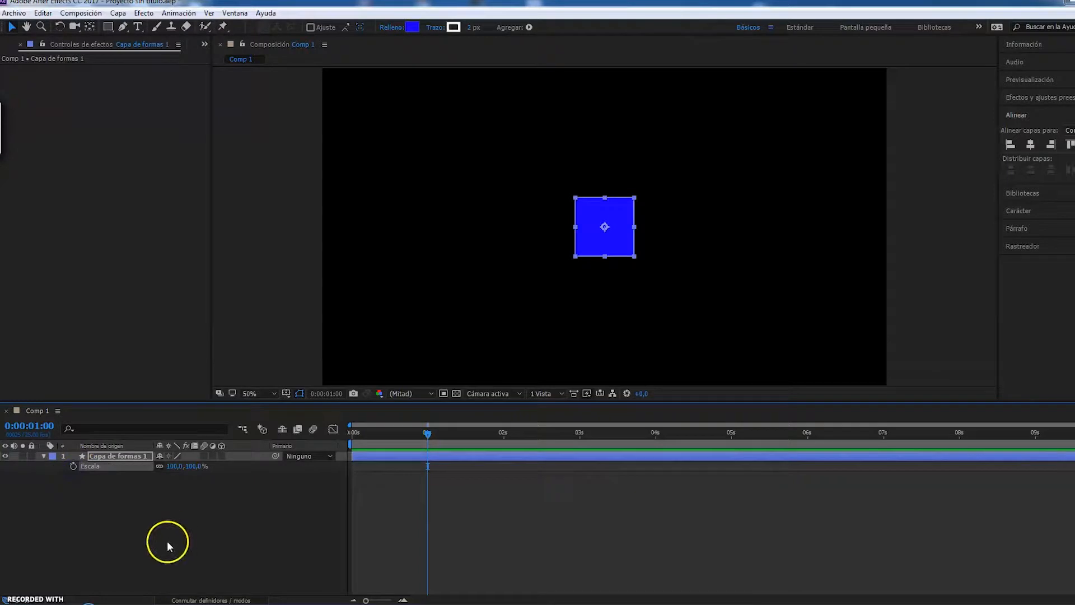
key("ctrl+z")
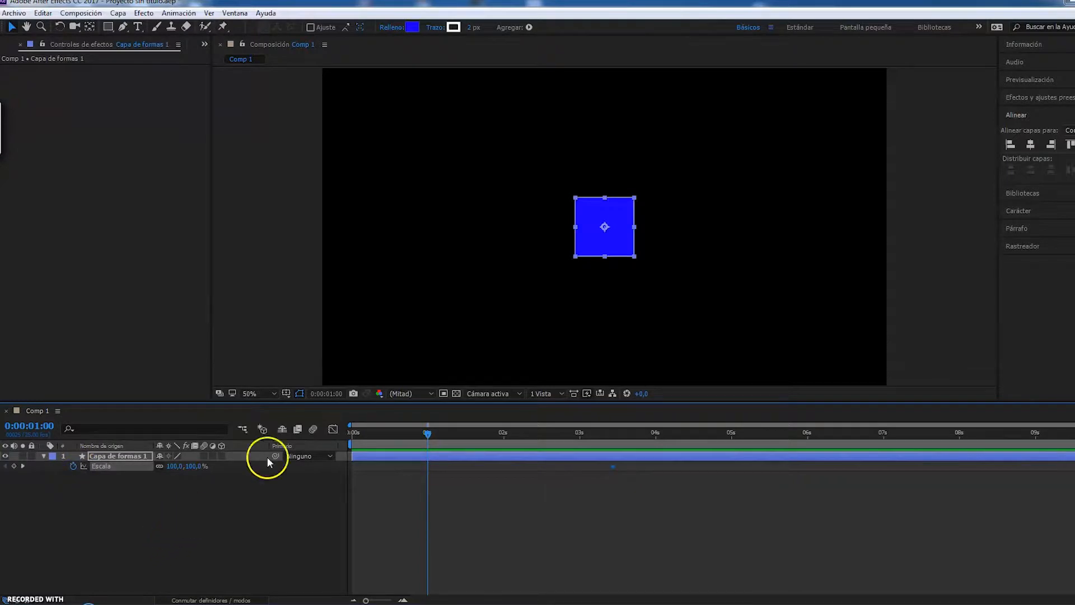
Move the existing Scale keyframe to the 2-second mark and add another Scale keyframe at 0:00:01:00.
left_click_drag(611, 469, 502, 480)
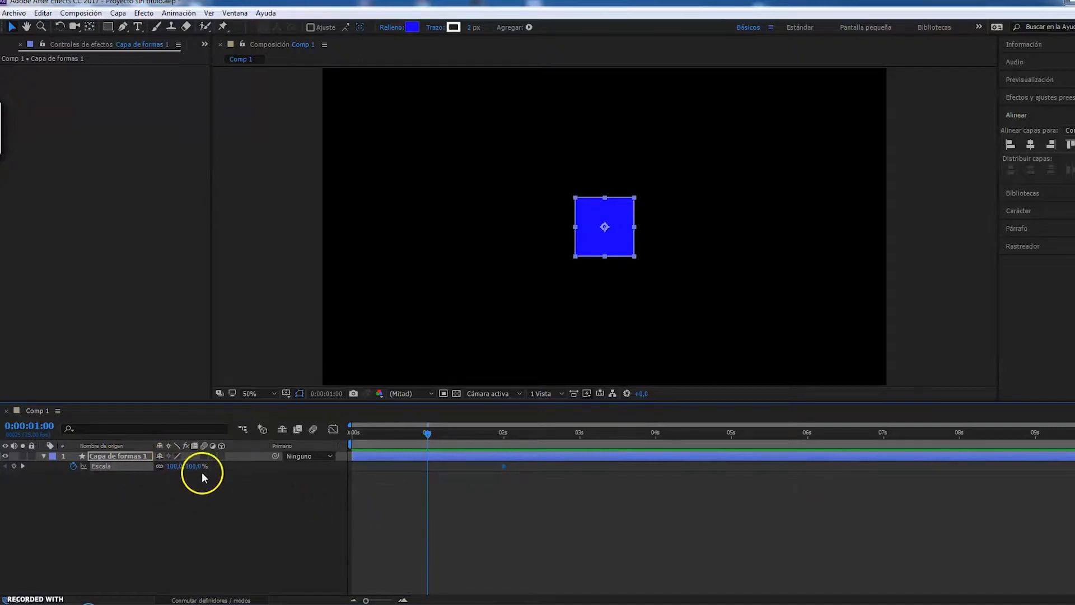
left_click(284, 529)
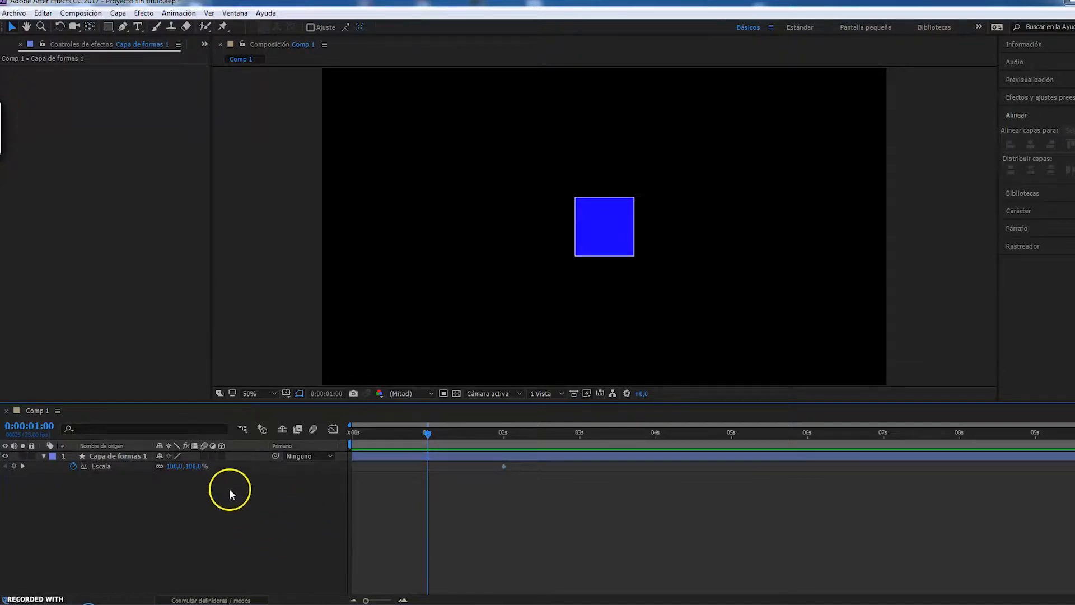
left_click(118, 455)
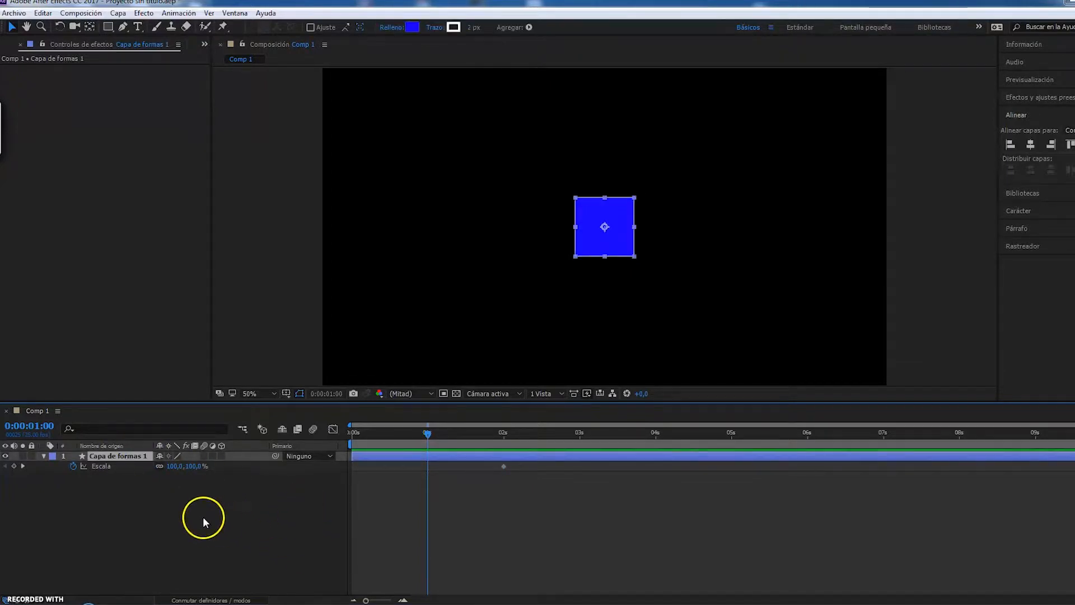
left_click(14, 466)
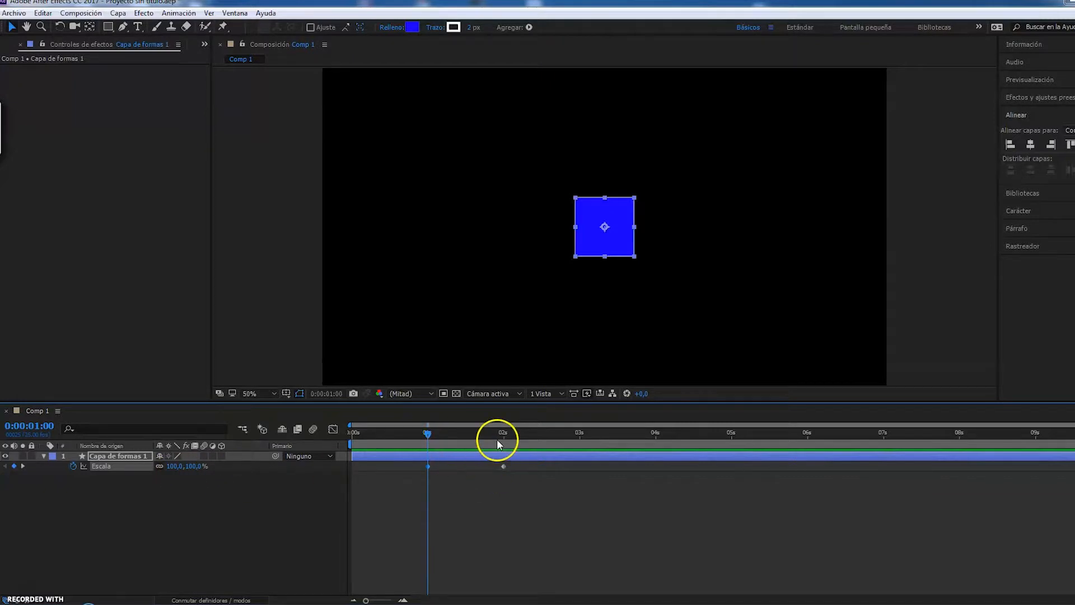
Set the Scale of Capa de formas 1 to 0% at the 0:00:01:00 keyframe and preview the animation.
left_click(175, 466)
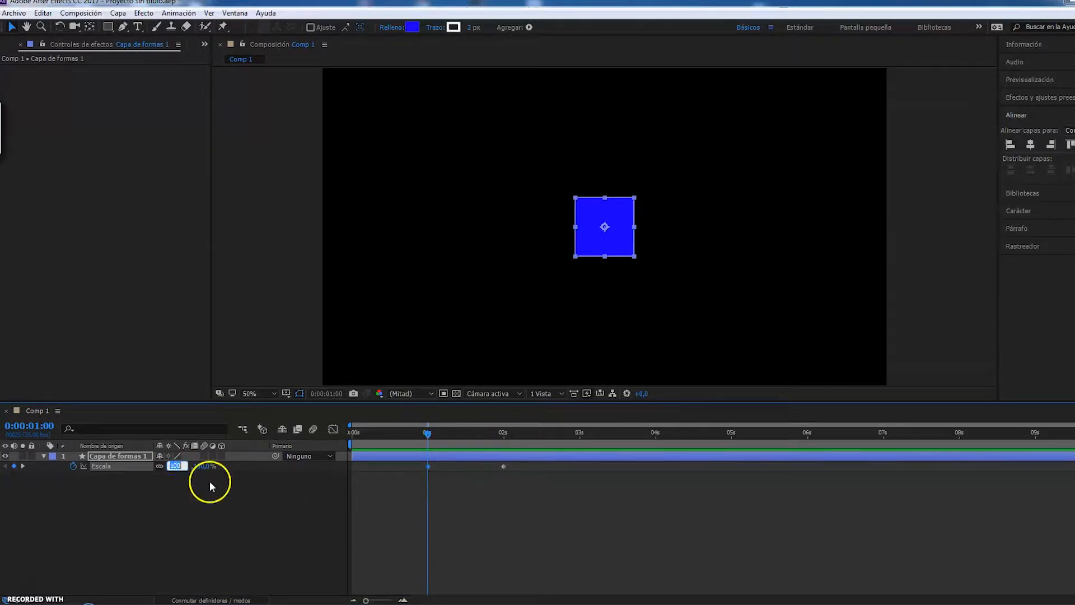
type("0")
key("Return")
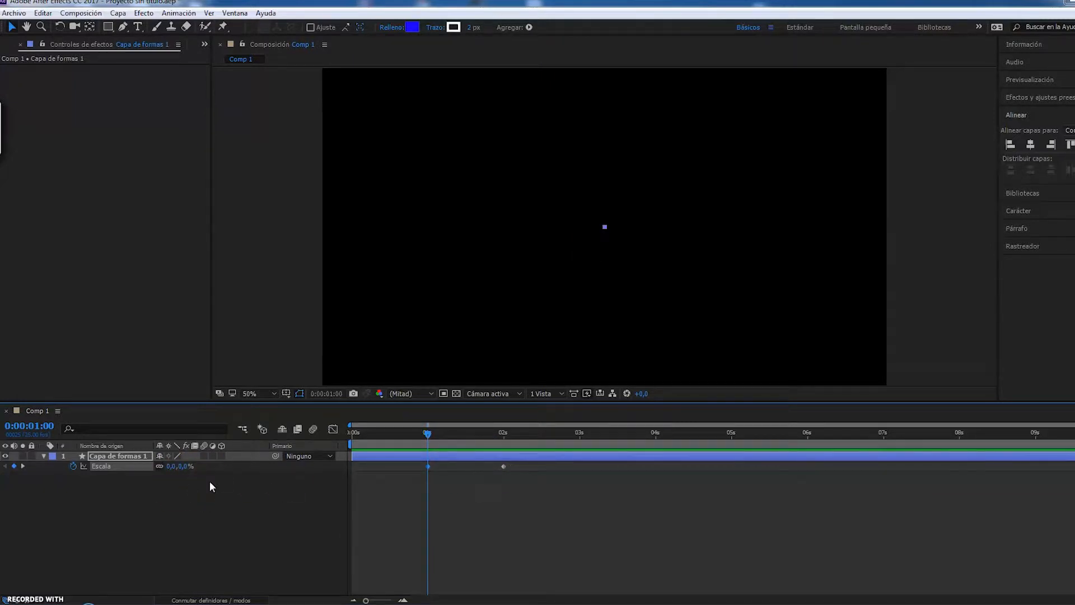
key("space")
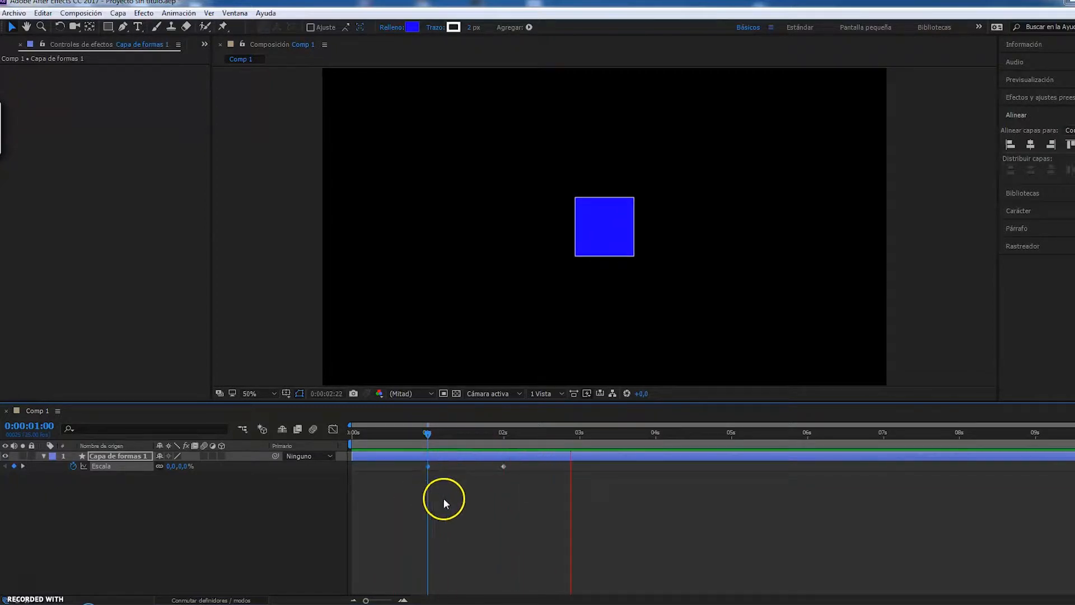
left_click(444, 498)
key("space")
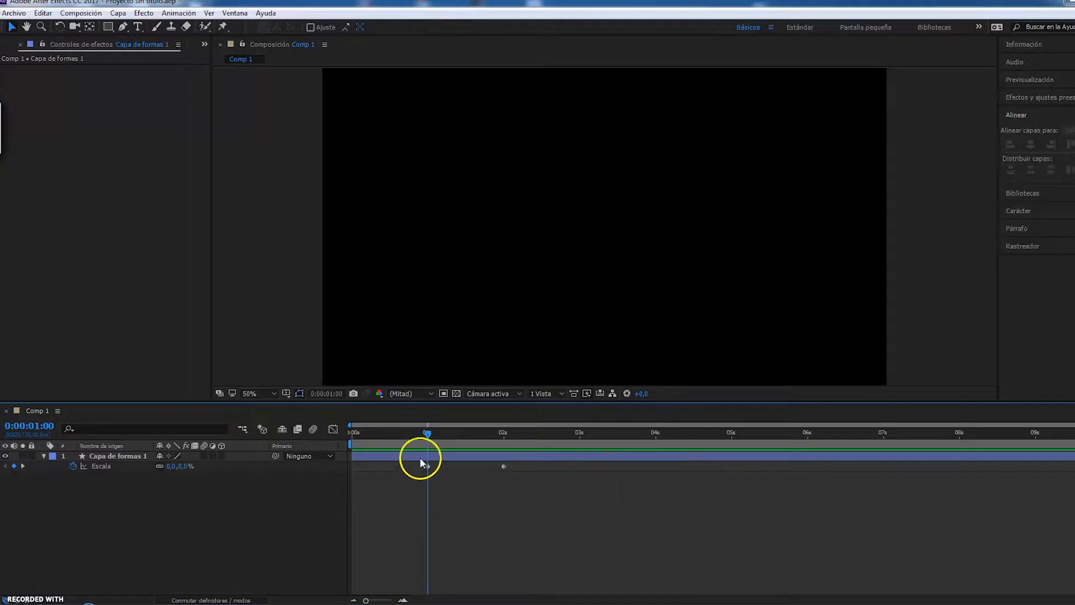
Delete the Scale keyframe at 0:00:01:00 and create one with a value of 0% at 0:00:00:13.
left_click(428, 466)
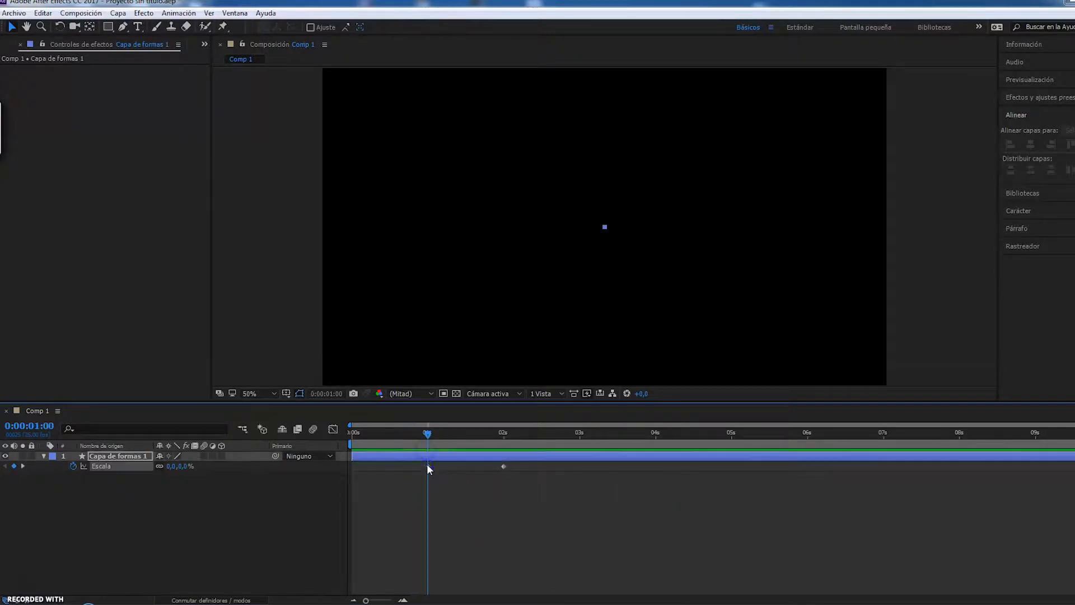
key("Delete")
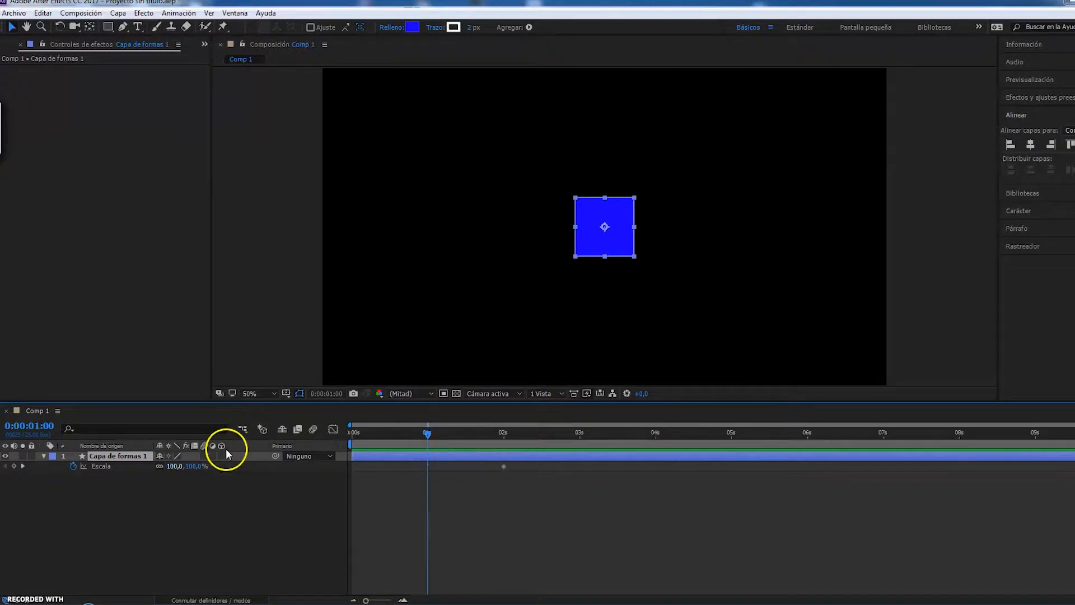
left_click_drag(426, 433, 391, 451)
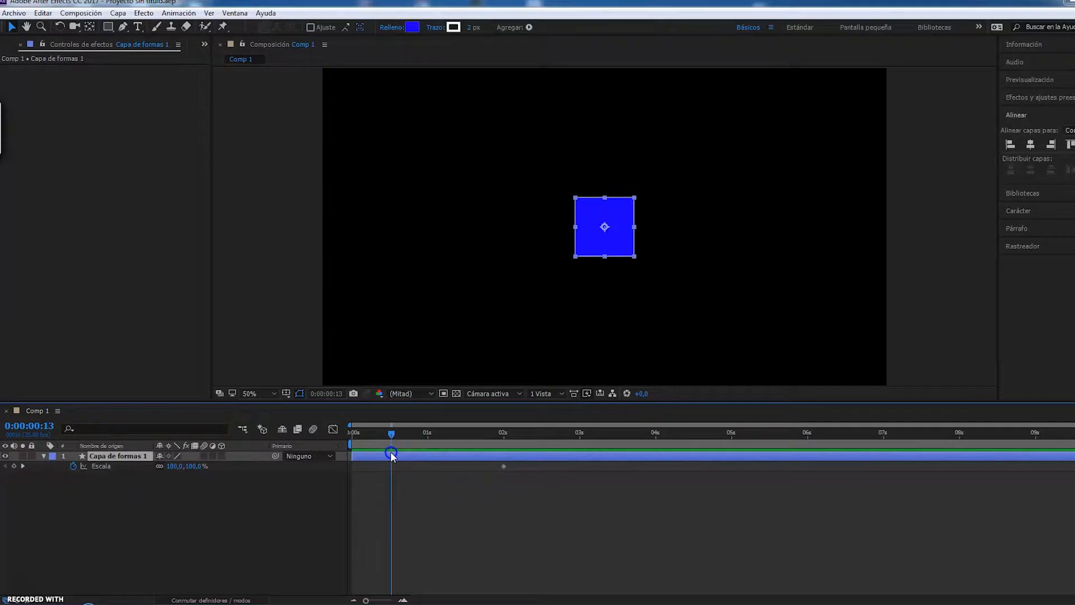
left_click(174, 467)
type("0")
key("Return")
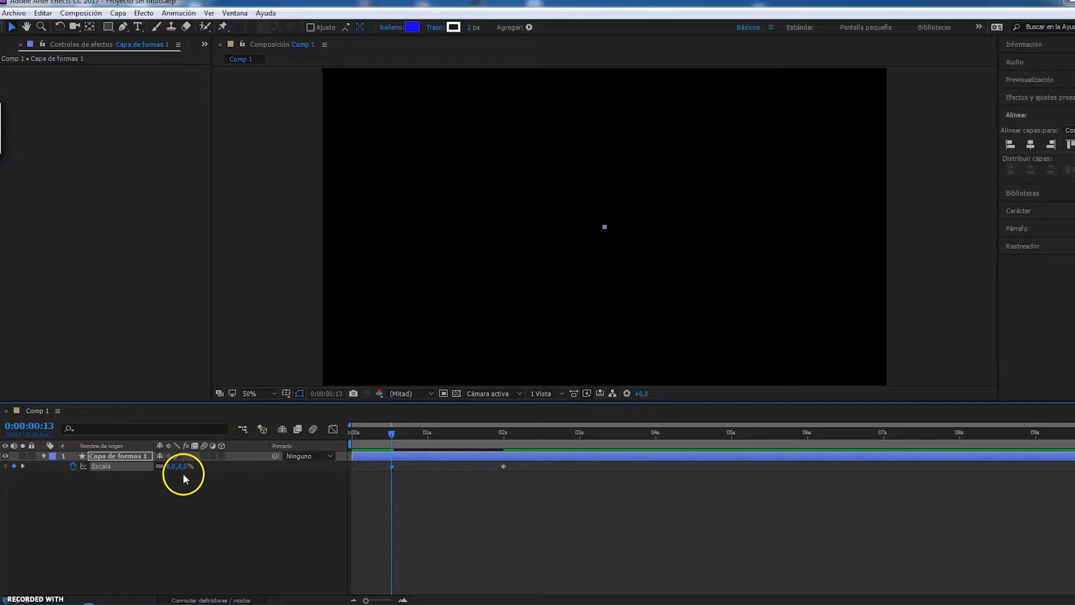
Preview the growing square and inspect its size at different times around the two Scale keyframes.
key("space")
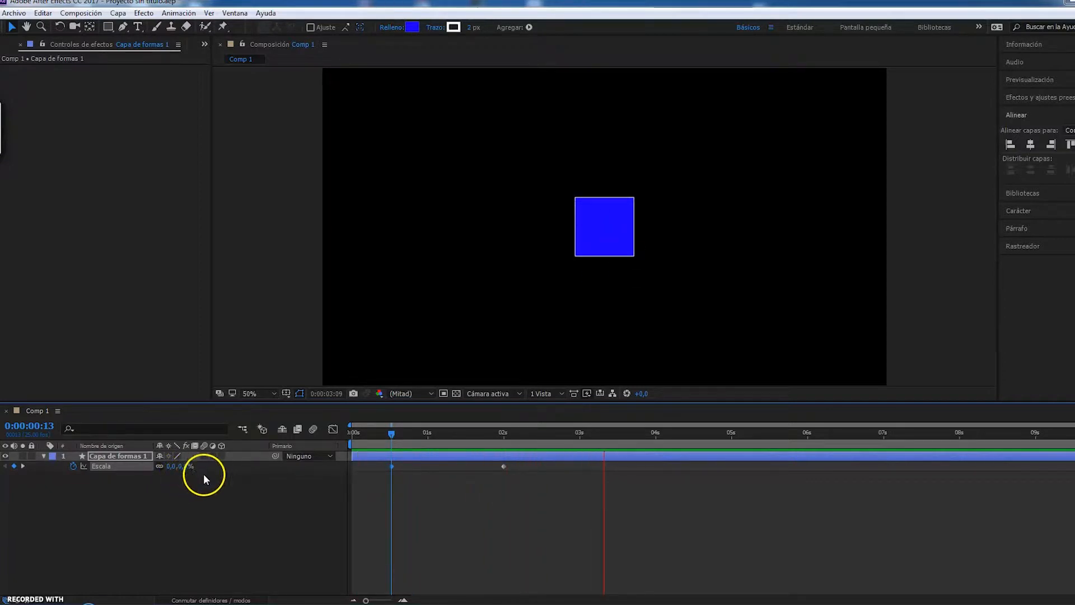
key("space")
mouse_move(394, 433)
left_mouse_down()
mouse_move(505, 434)
mouse_move(391, 451)
left_mouse_up()
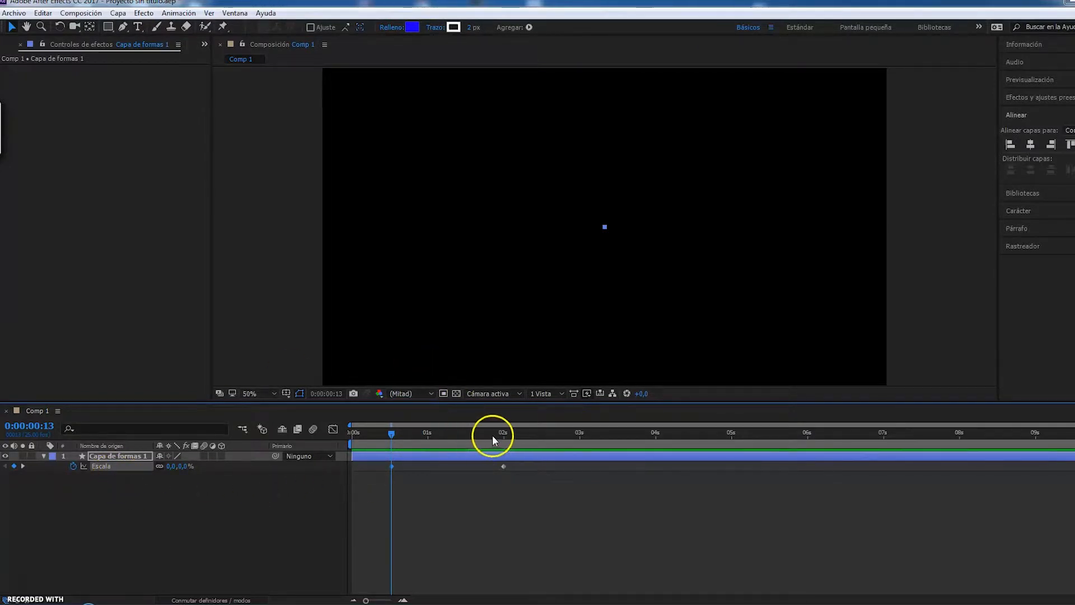
left_click_drag(492, 435, 503, 436)
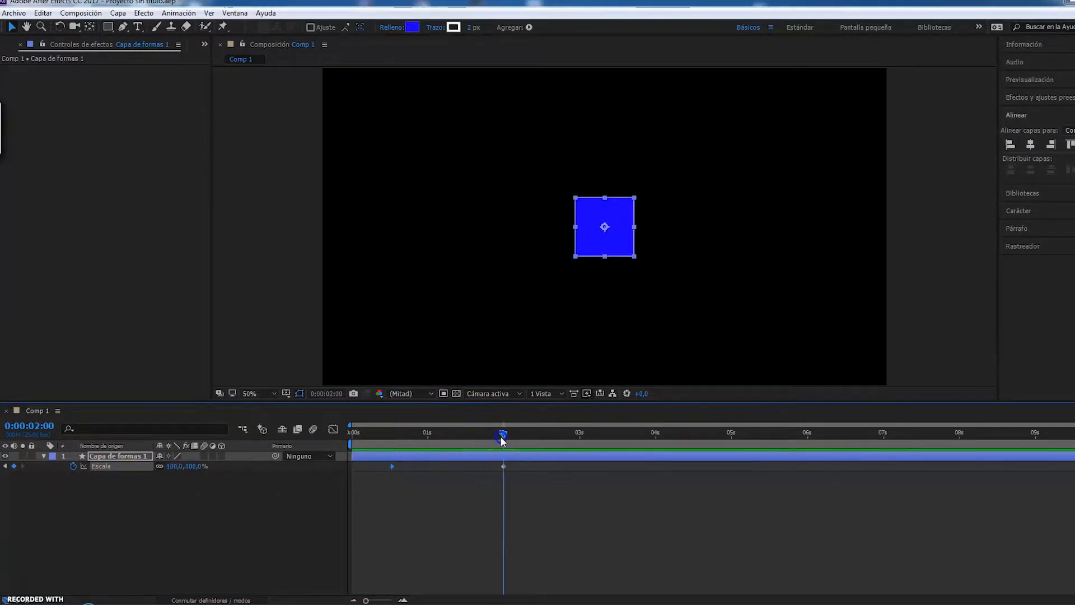
left_click(394, 435)
left_click(398, 455)
left_click_drag(394, 434, 389, 459)
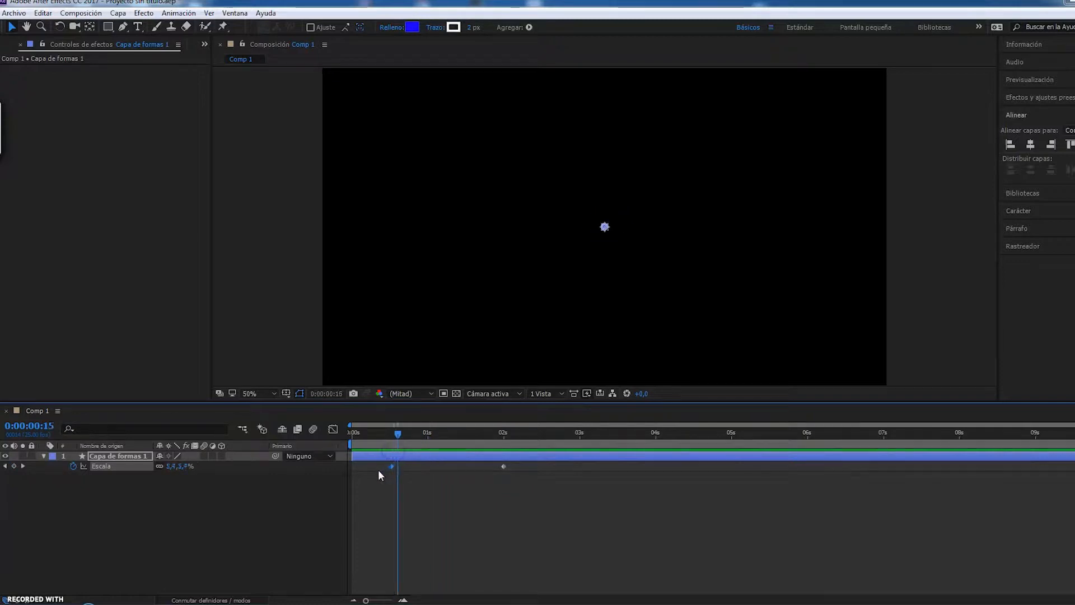
left_click(398, 503)
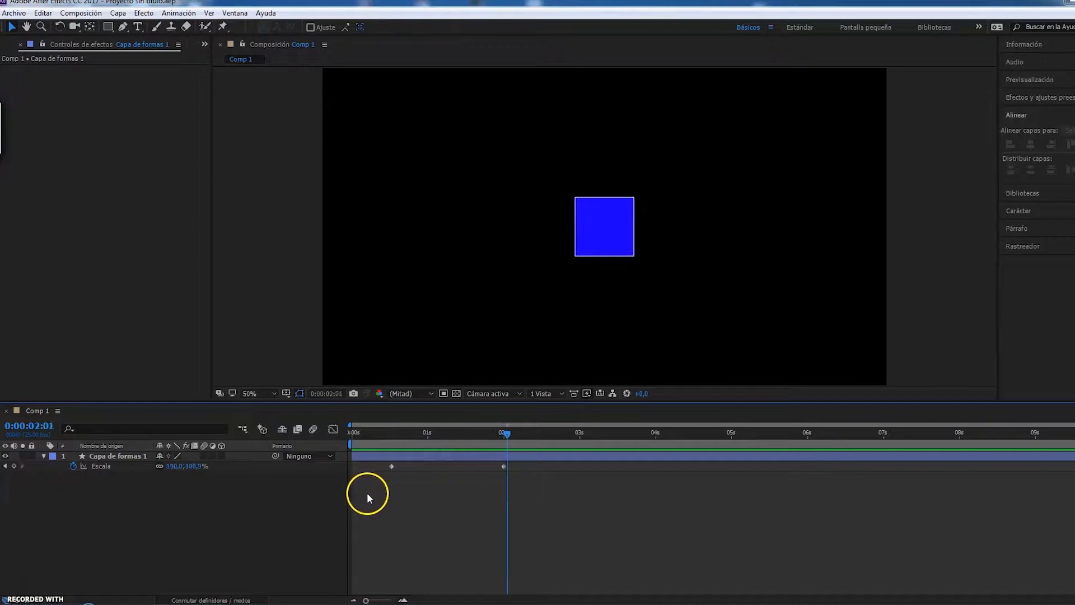
left_click(503, 435)
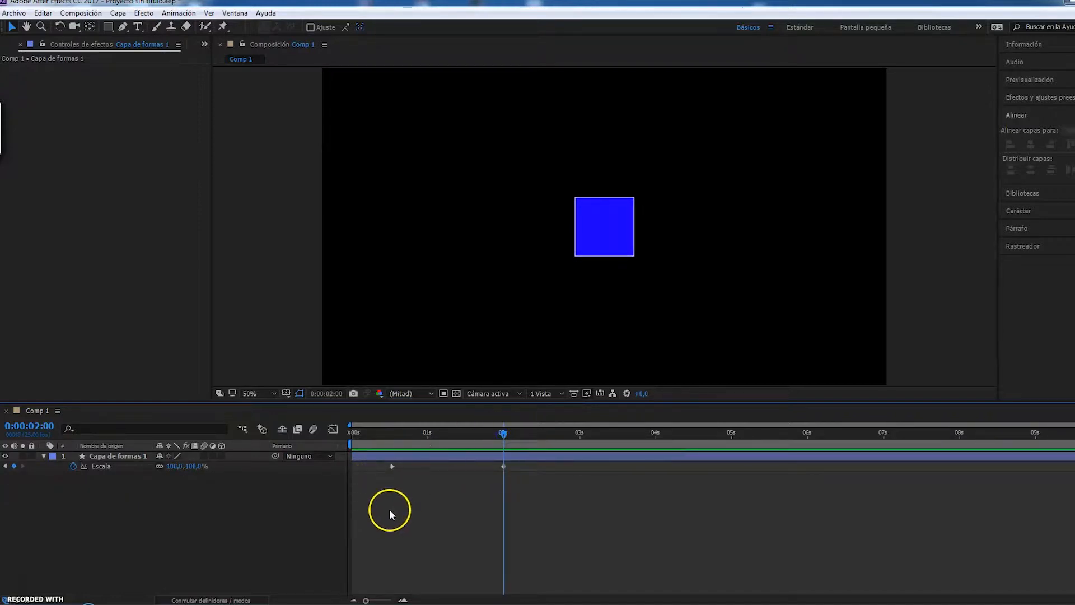
Move the second Scale keyframe to just before 7 seconds and preview the animation.
left_click_drag(533, 492, 409, 461)
left_click_drag(501, 468, 725, 465)
left_click_drag(546, 508, 392, 482)
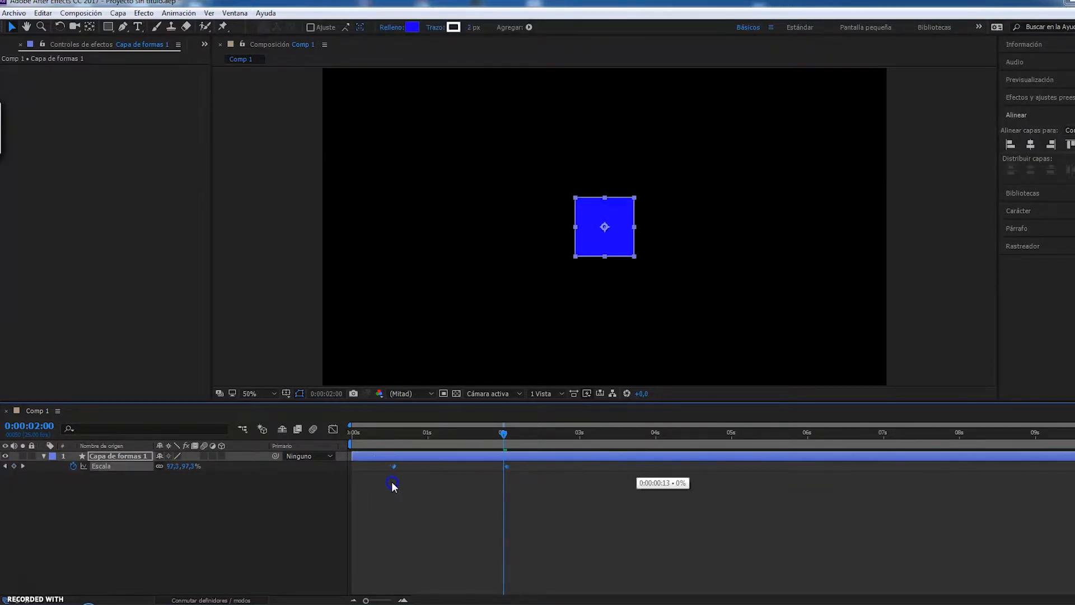
left_click_drag(503, 466, 874, 455)
key("space")
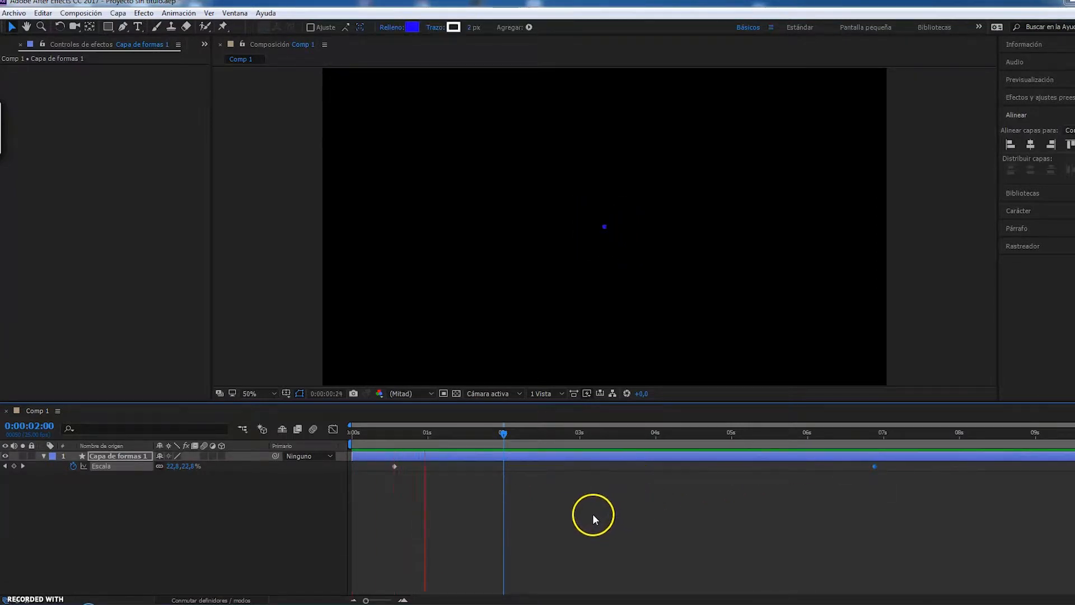
key("space")
Place the two Scale keyframes close together, at about 1.5 and 2 seconds, and preview the animation.
left_click_drag(393, 468, 727, 479)
left_click_drag(908, 482, 457, 478)
left_click(449, 433)
key("space")
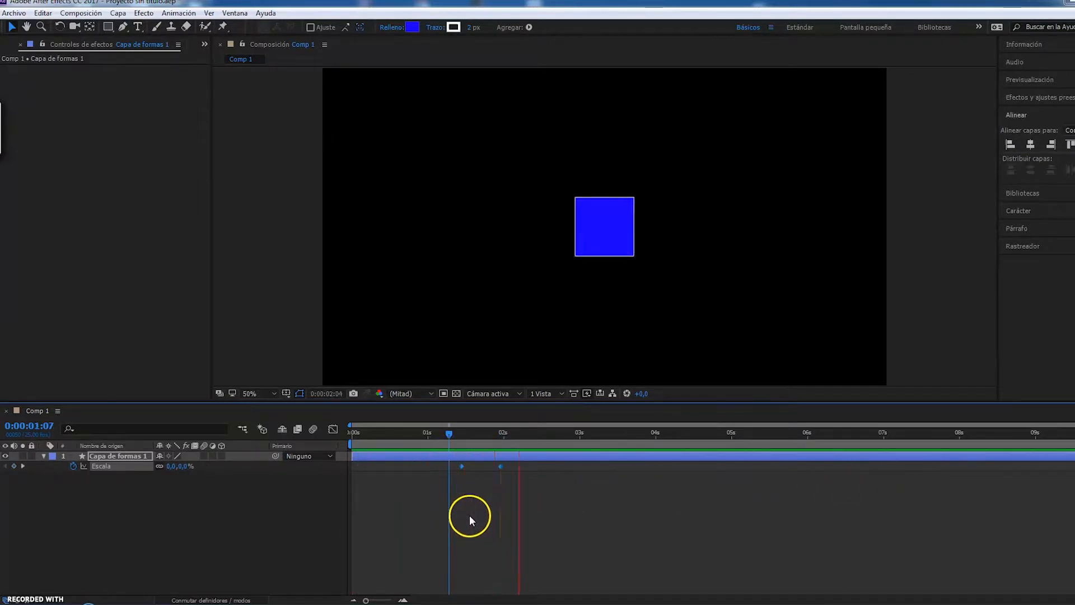
left_click(482, 508)
Turn off Scale keyframing with the current time at 0:00:02:09, undo the removal and deselect the layer.
left_click_drag(447, 433, 530, 432)
left_click_drag(507, 504, 431, 473)
left_click(466, 512)
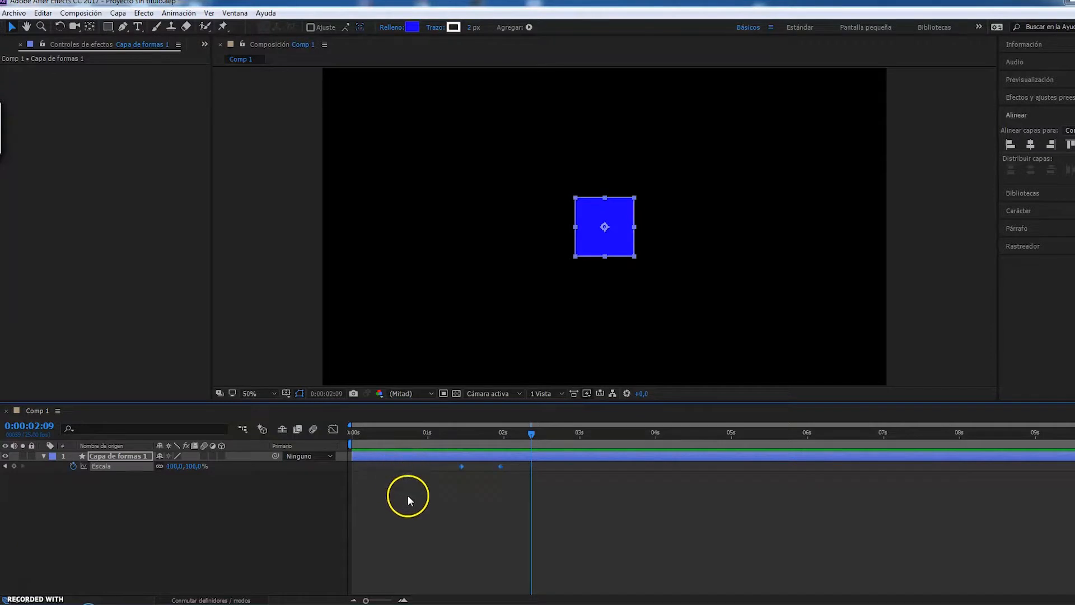
left_click(73, 467)
key("ctrl+z")
left_click(271, 557)
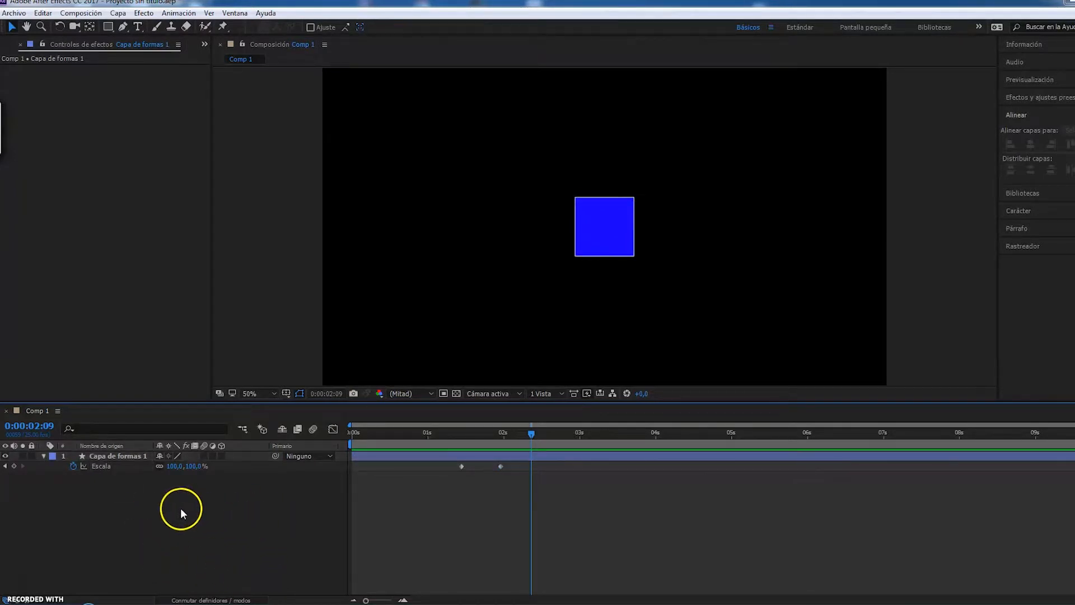
Try turning off Scale keyframing at different times, including 0:00:01:16 and 0:00:02:04, and undo the removal of the keyframes.
left_click(105, 472)
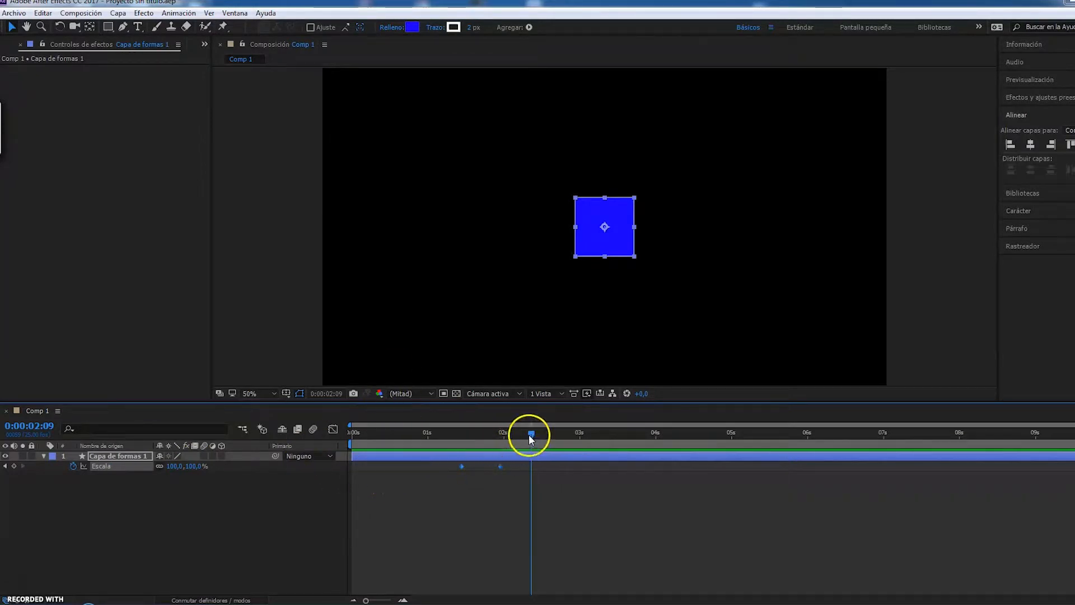
left_click_drag(531, 434, 474, 457)
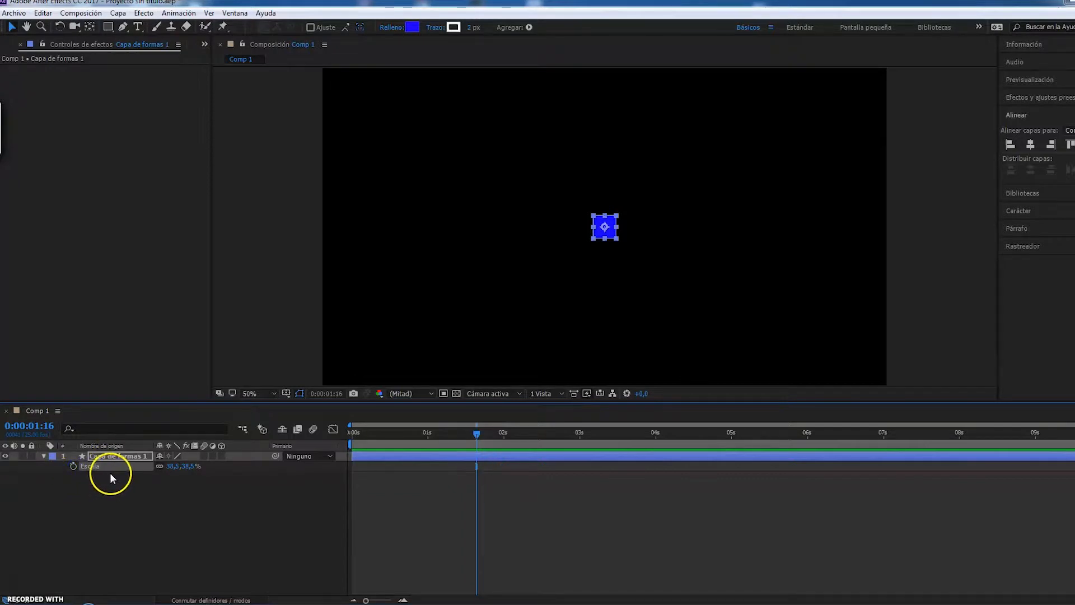
left_click(516, 434)
left_click(73, 465)
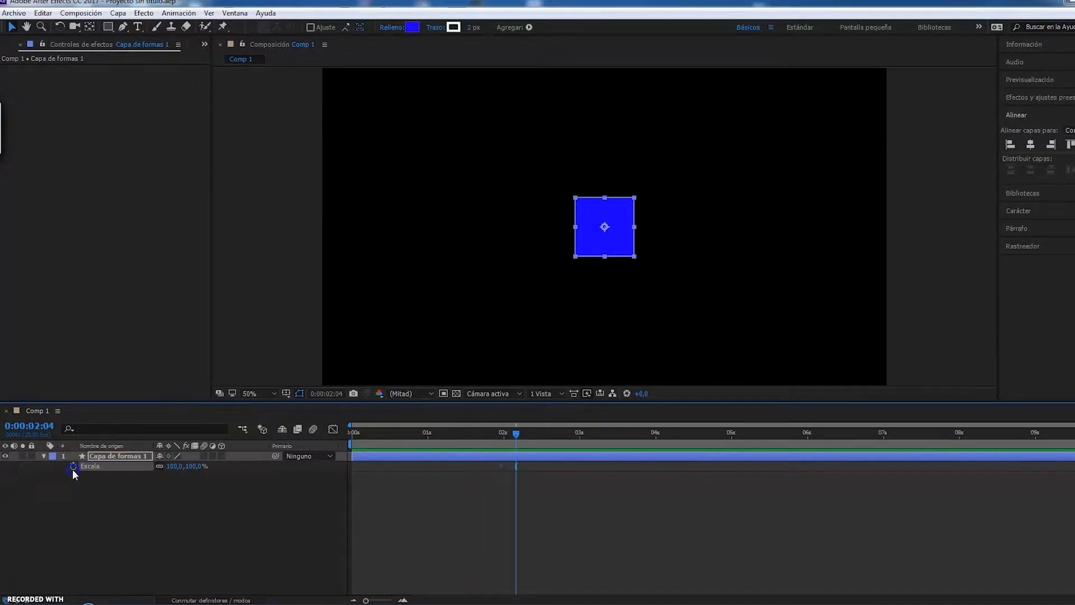
key("ctrl+z")
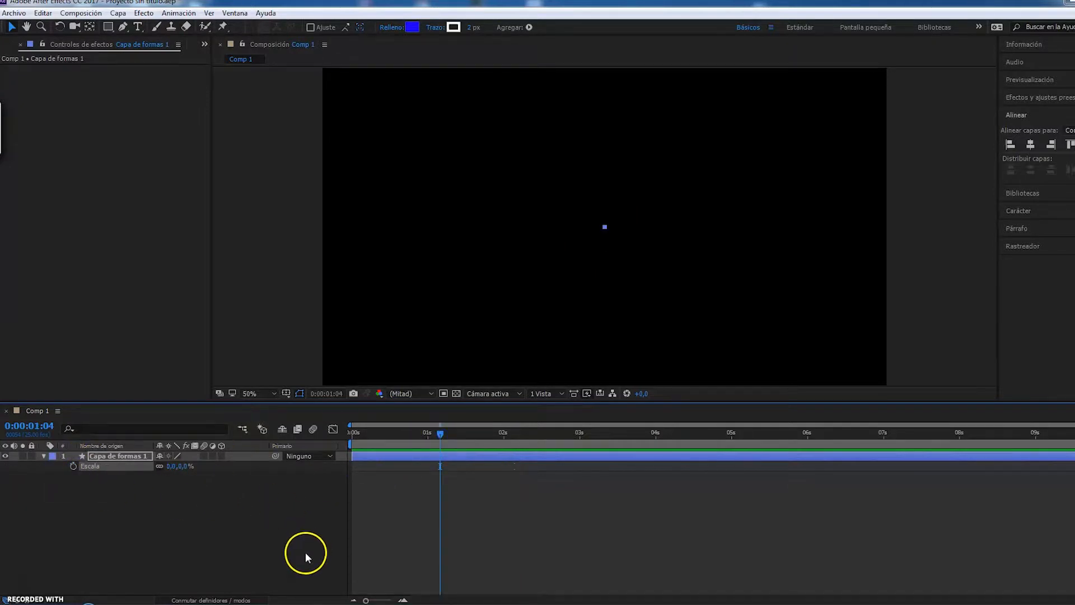
left_click(288, 555)
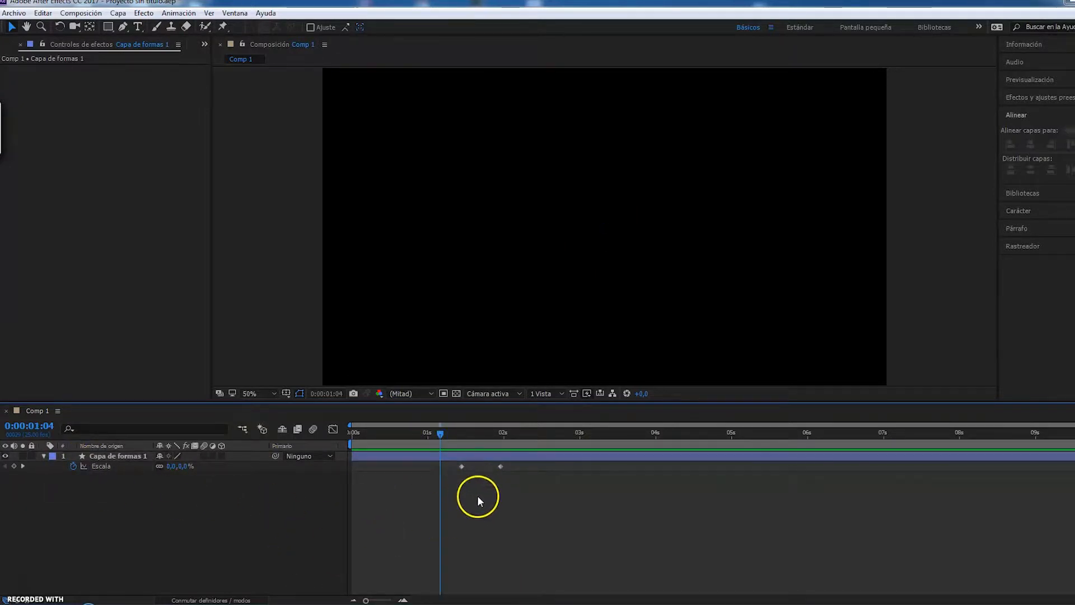
Move the first Scale keyframe to just after 1 second, add a 205% Scale keyframe at 0:00:01:13 and preview.
left_click_drag(459, 467, 467, 444)
left_click(462, 444)
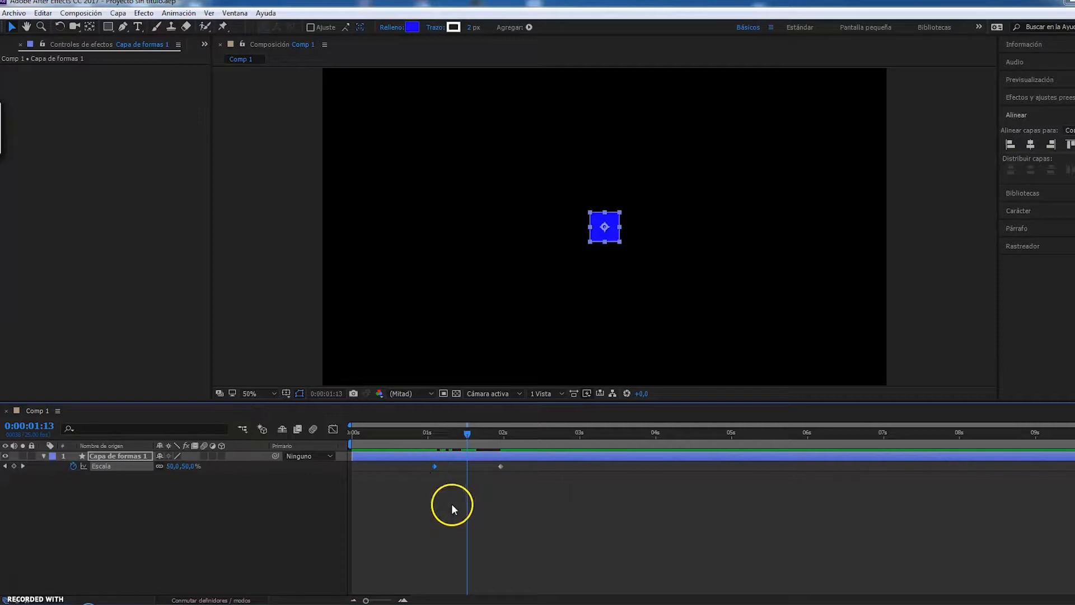
left_click_drag(171, 466, 249, 455)
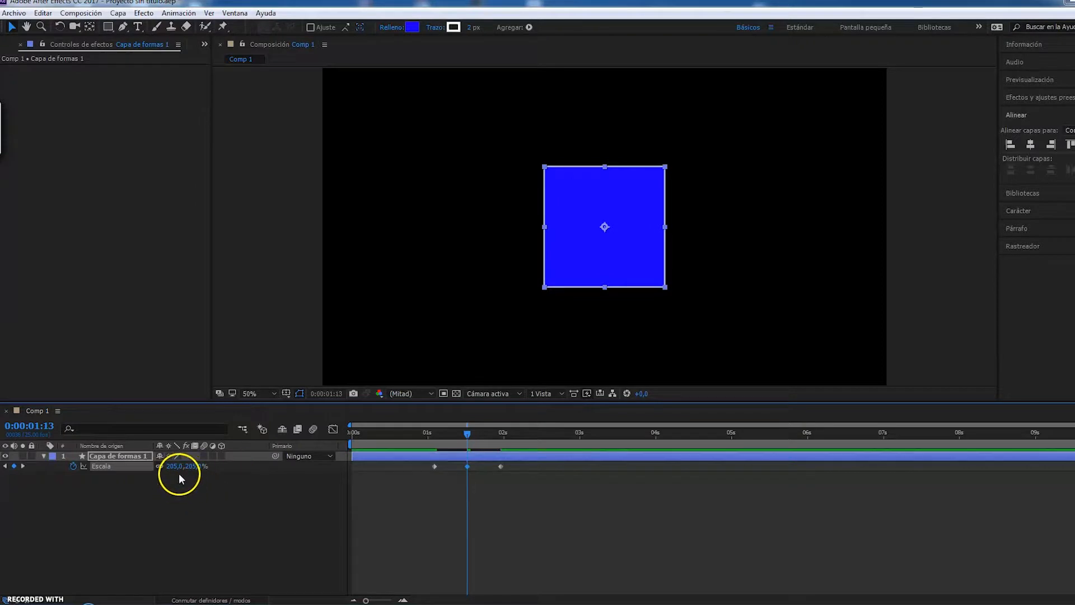
key("space")
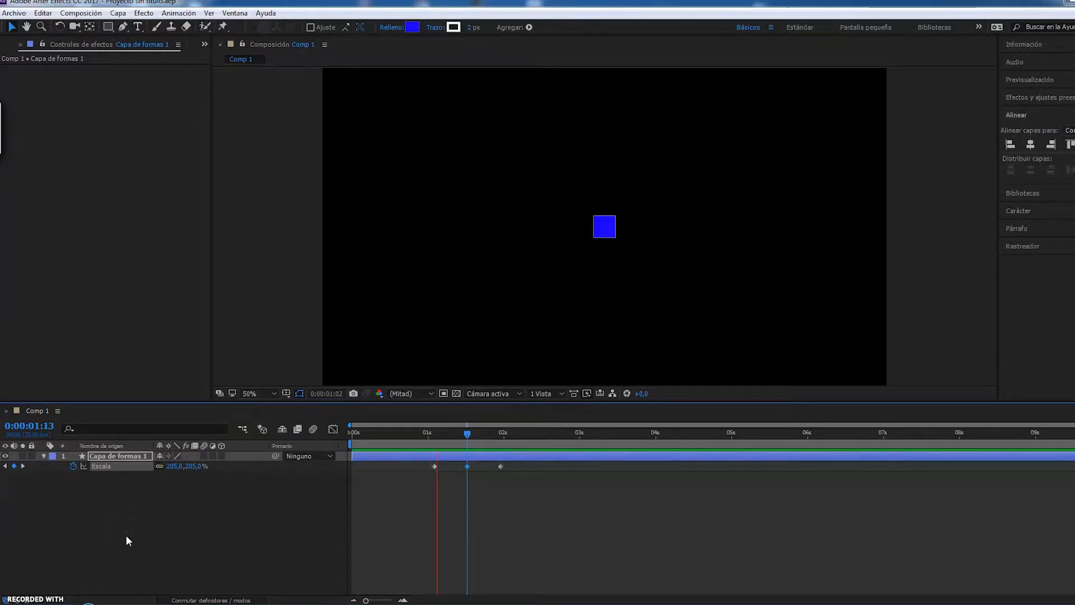
key("space")
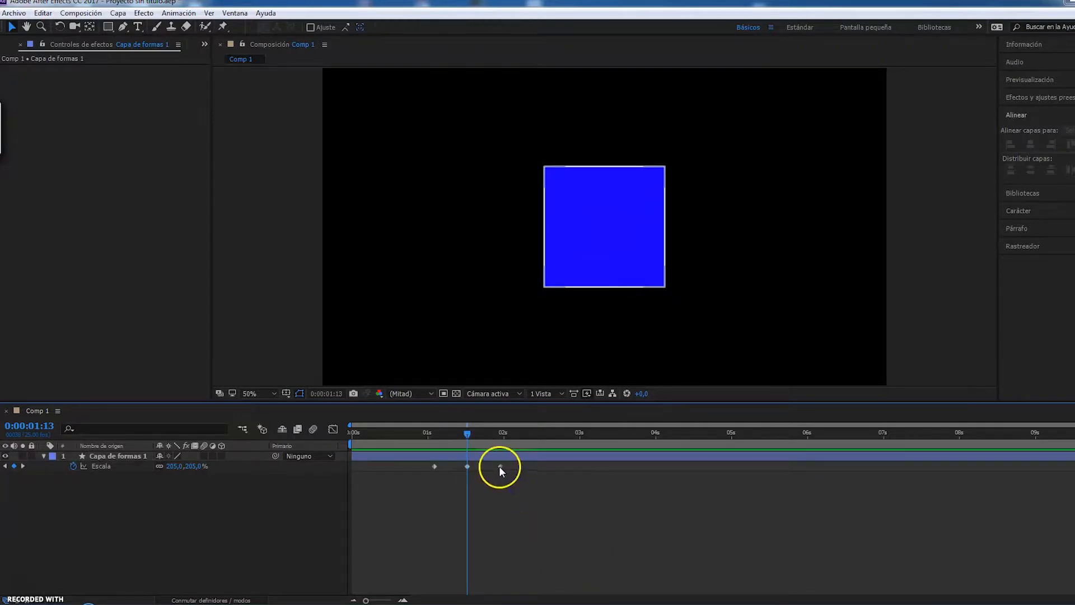
Move the last Scale keyframe to about 3.8 seconds and preview the animation.
left_click_drag(500, 465, 637, 465)
key("space")
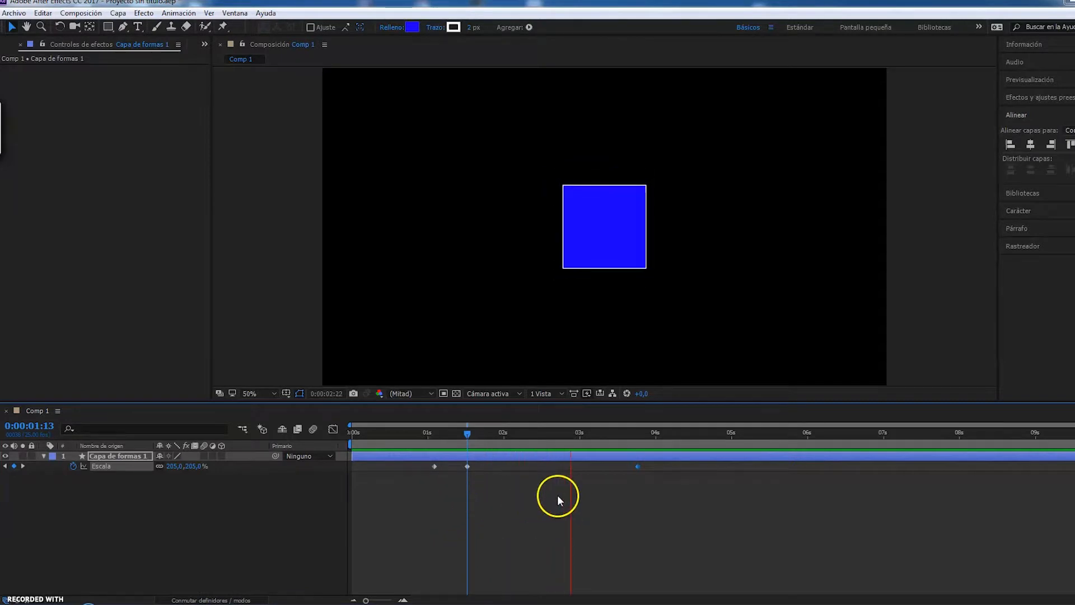
key("space")
Move the first Scale keyframe to 0:00:00:00 and the last one to 0:00:01:21, and preview from the start.
left_click_drag(434, 466, 354, 476)
left_click_drag(639, 465, 492, 479)
left_click_drag(425, 436, 351, 437)
key("space")
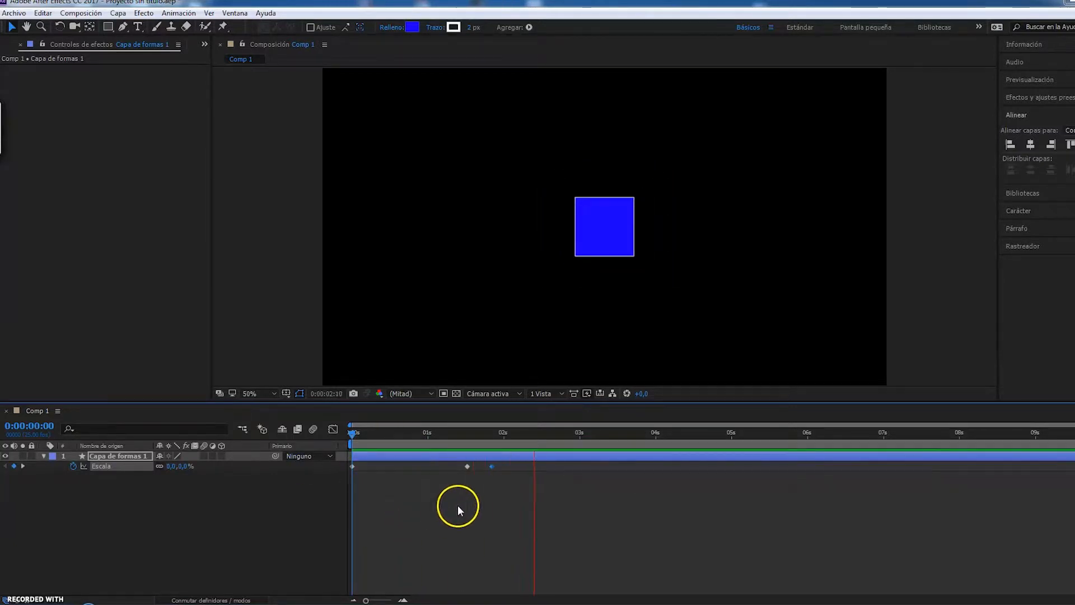
key("space")
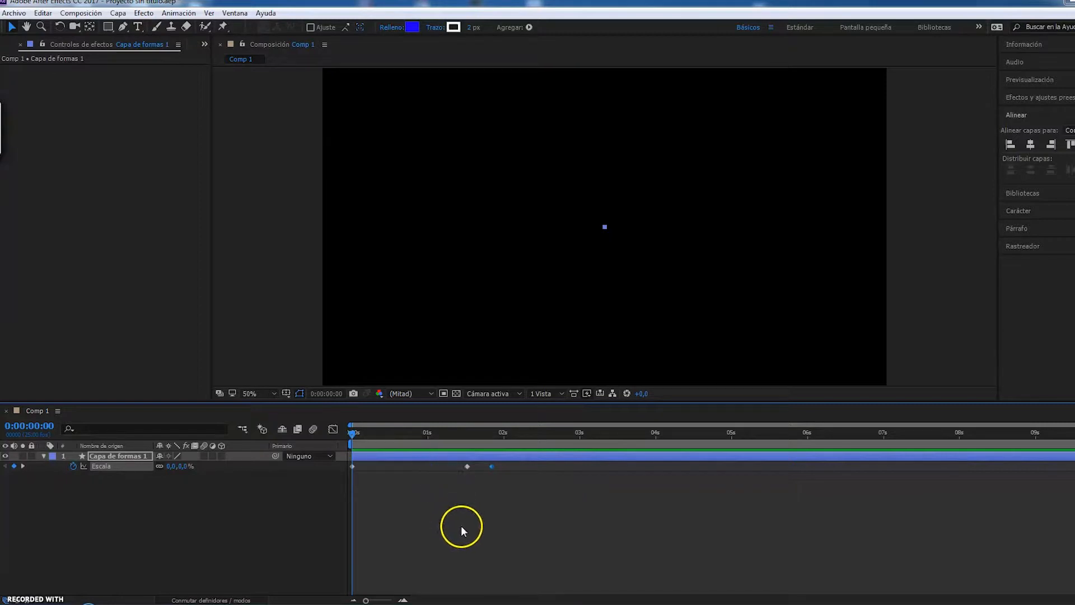
Add a Scale keyframe at 0:00:00:20, raise its value to about 1105.9% and preview the animation.
left_click_drag(362, 437, 411, 464)
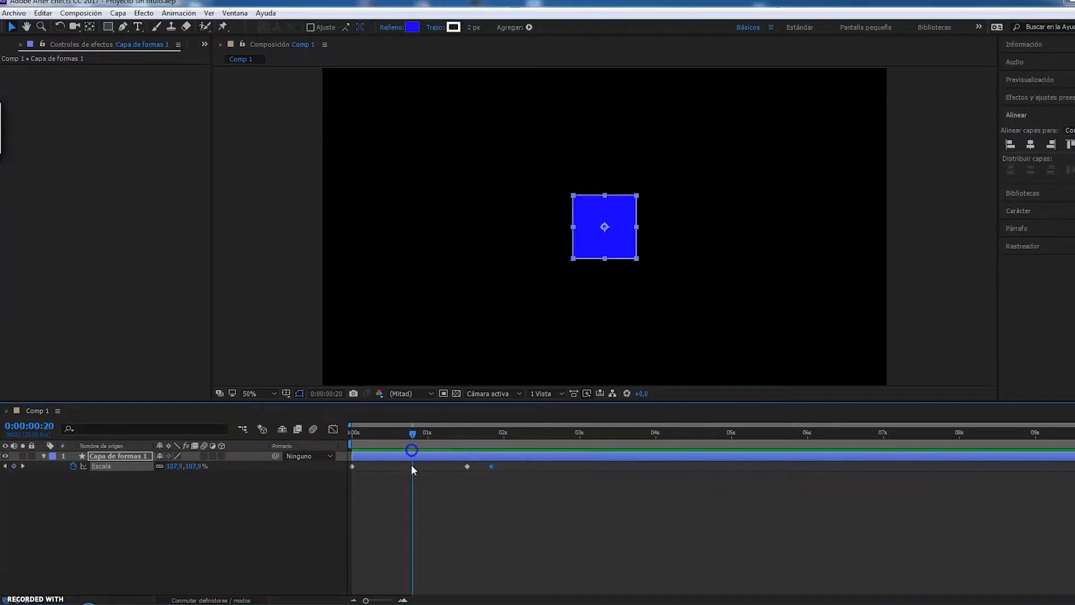
left_click(15, 466)
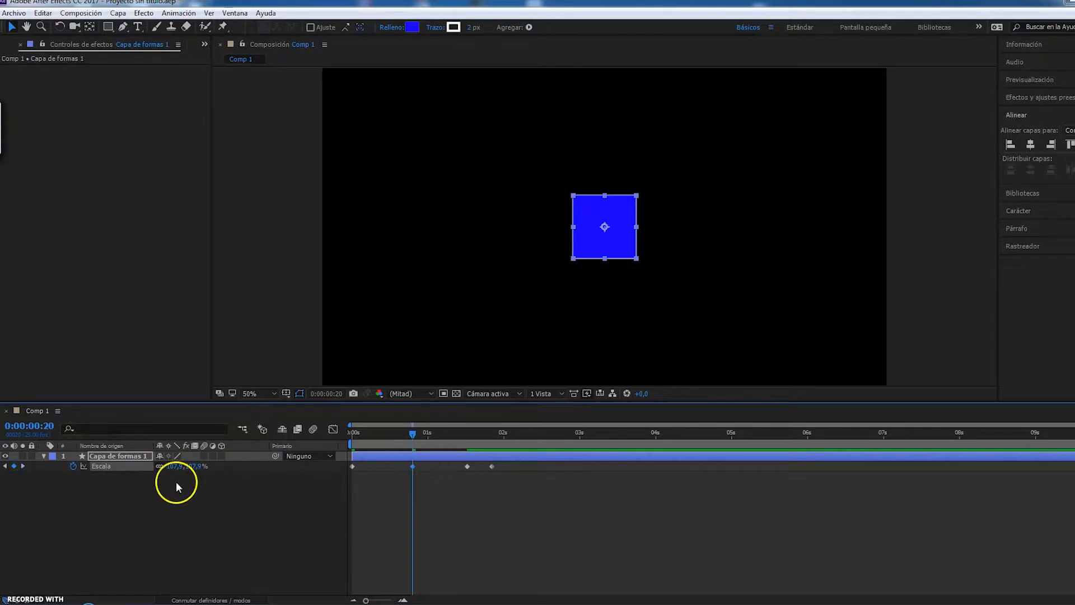
left_click_drag(188, 466, 722, 392)
key("space")
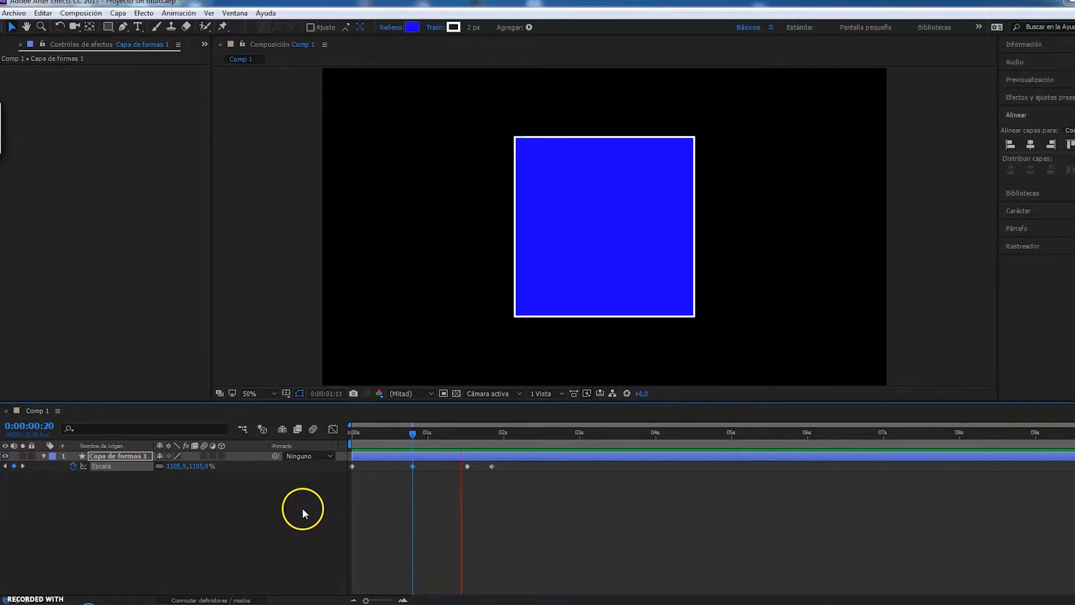
Set the Scale to 274% at the last keyframe, 0:00:01:21, and preview the animation.
mouse_move(474, 442)
left_mouse_down()
mouse_move(451, 442)
mouse_move(492, 446)
left_mouse_up()
left_click_drag(195, 472, 233, 495)
key("space")
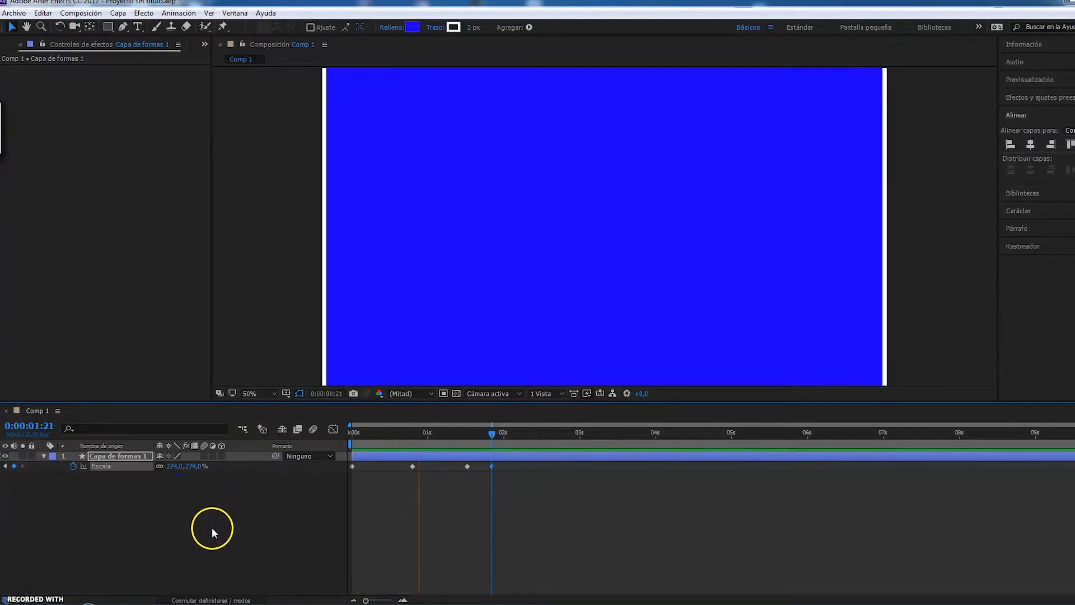
Scrub through the animation and step back through the Scale keyframes to the one at 0:00:00:00.
key("space")
left_click_drag(370, 436, 516, 435)
left_click(405, 513)
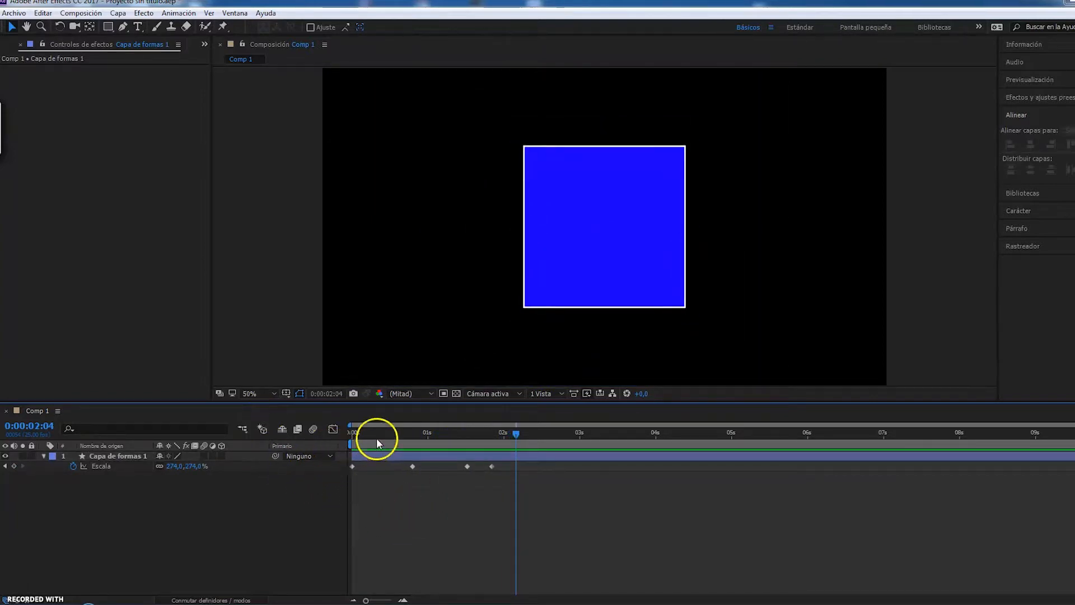
left_click_drag(472, 437, 513, 442)
left_click(8, 469)
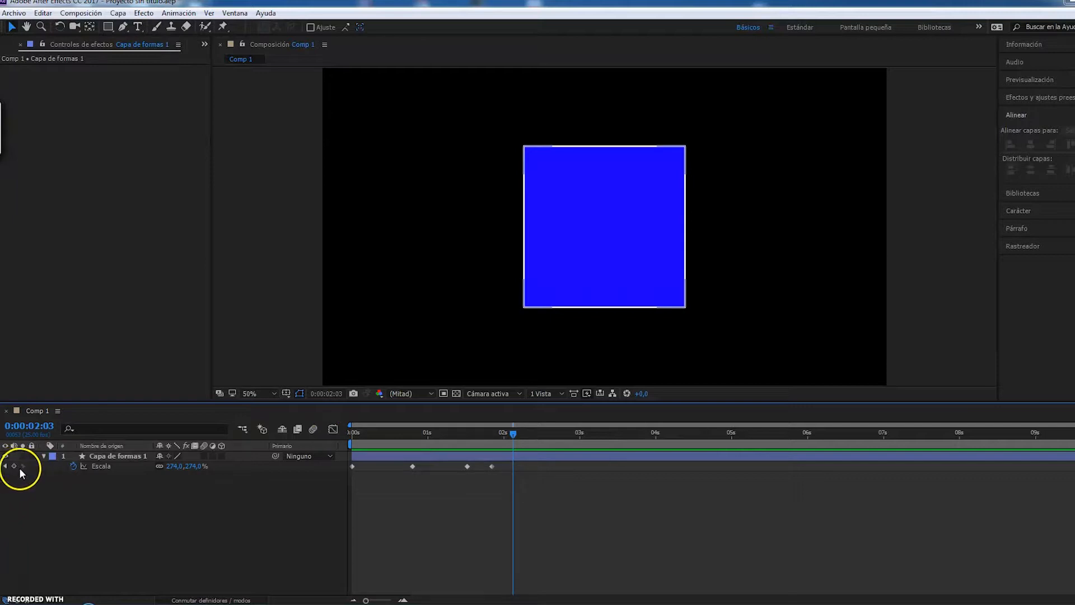
left_click(6, 467)
left_click(6, 468)
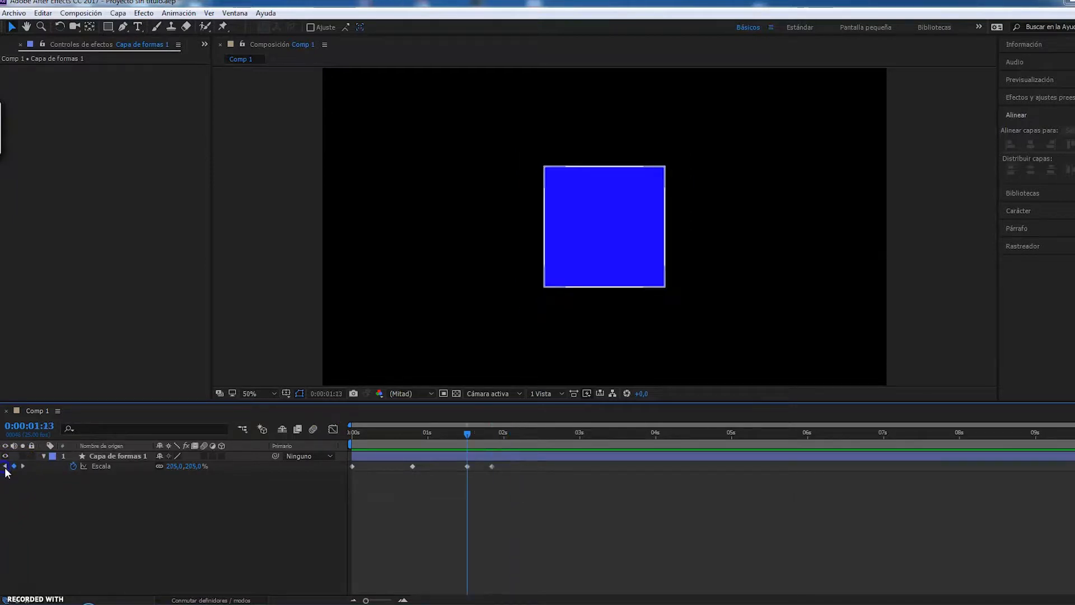
left_click(7, 468)
left_click(7, 468)
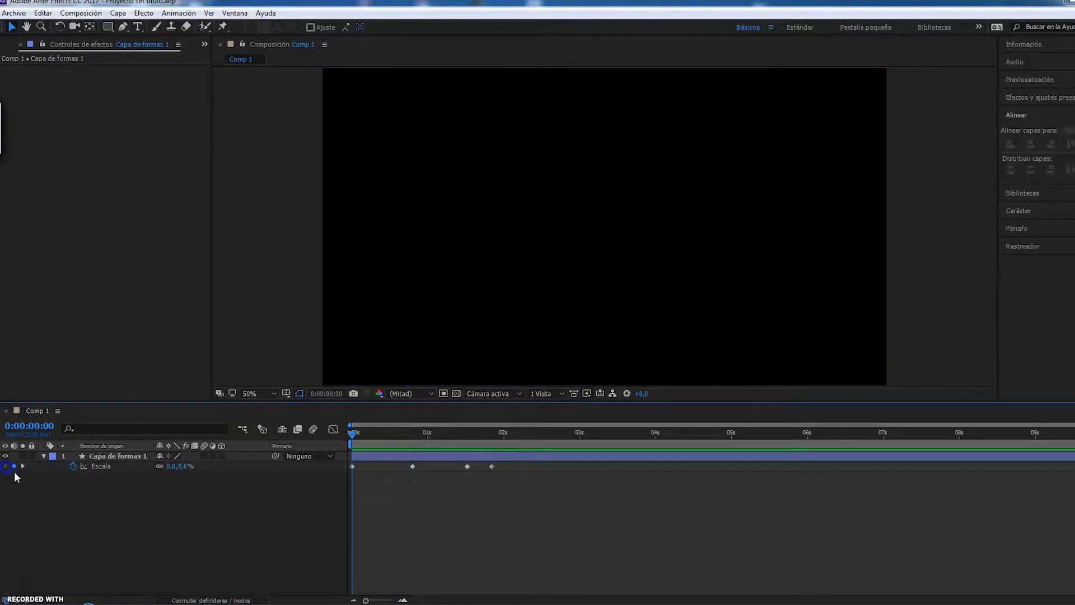
Delete all Scale keyframes of the shape layer.
left_click(534, 432)
left_click_drag(538, 432, 342, 467)
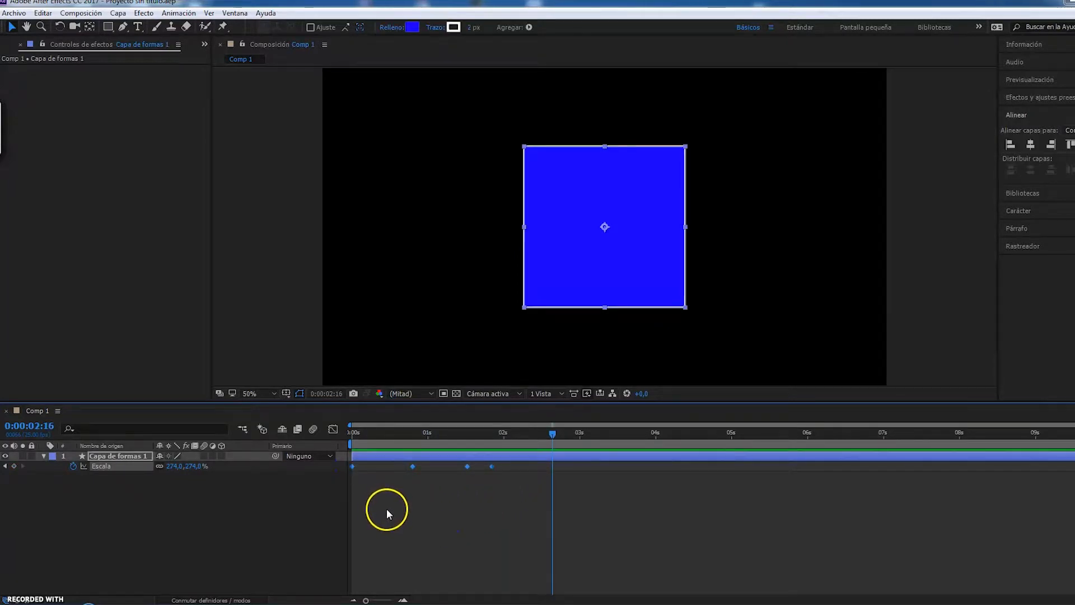
key("Delete")
left_click(222, 529)
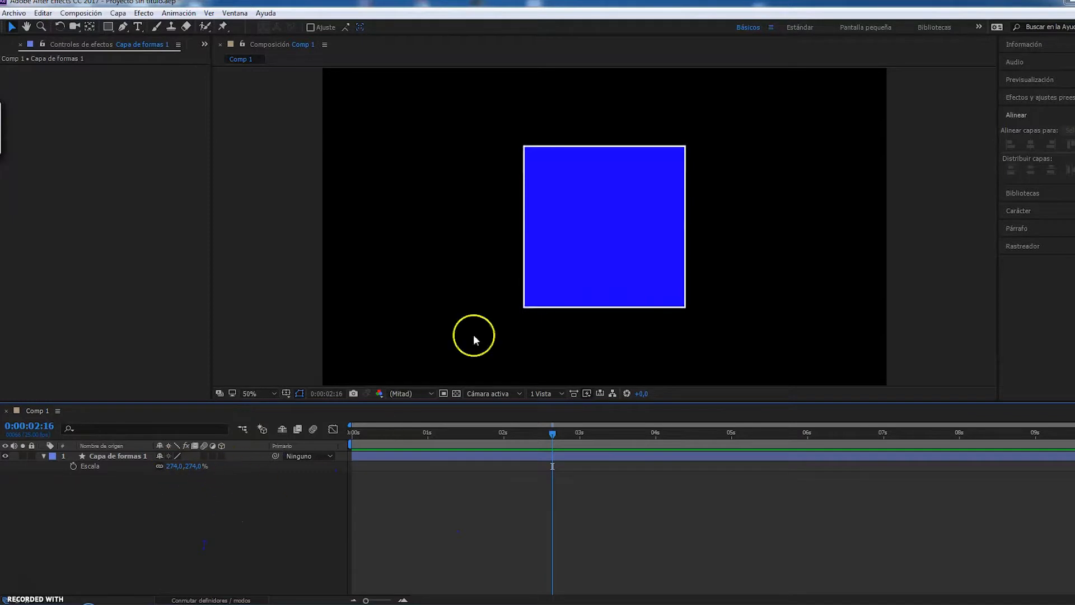
Reset the shape layer's Scale to its default 100%.
right_click(91, 466)
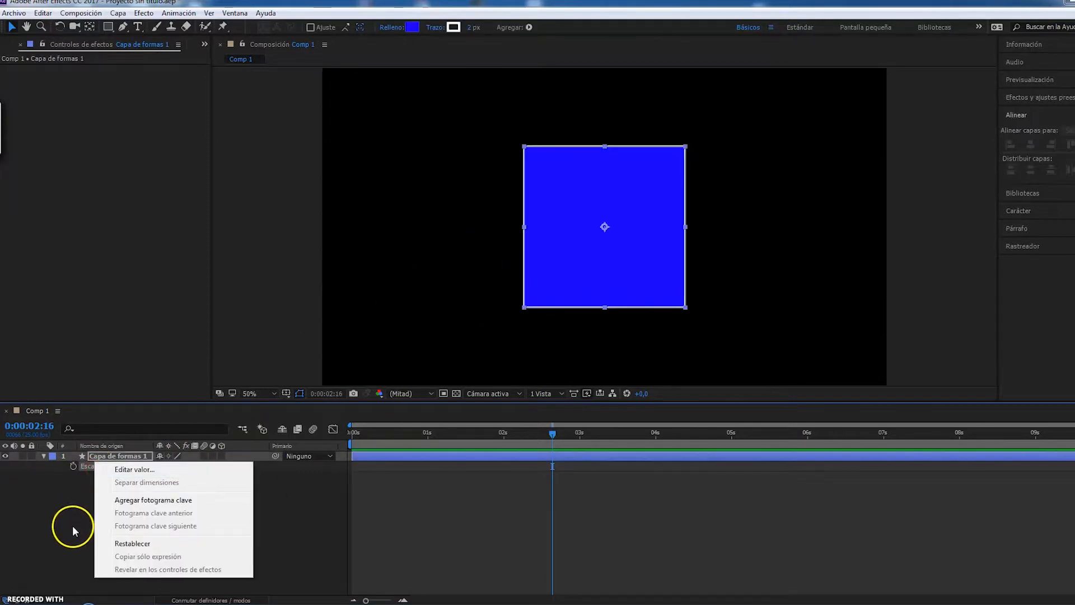
left_click(520, 471)
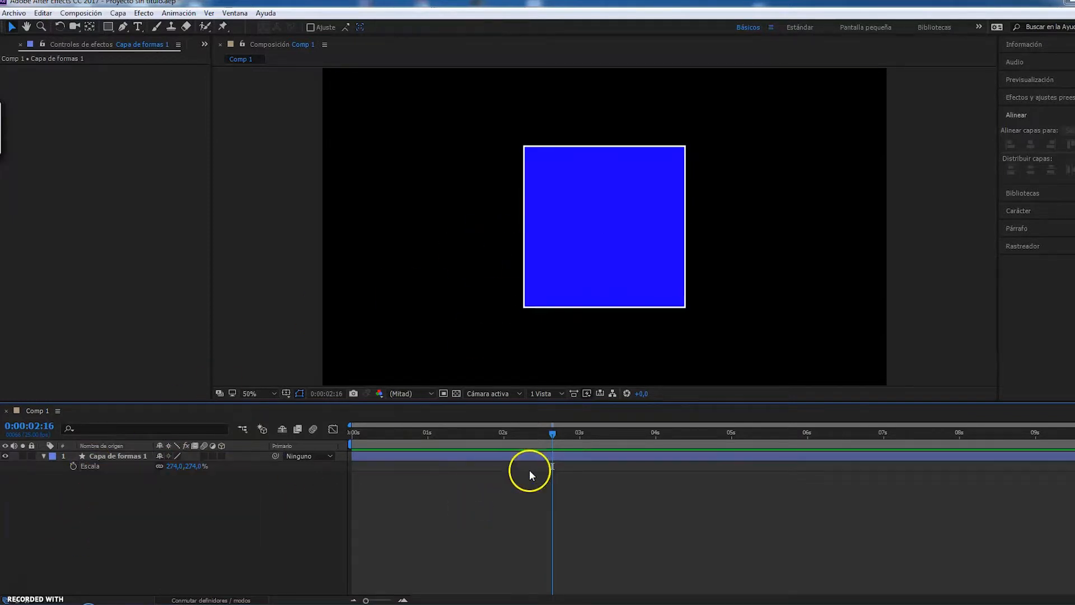
right_click(90, 468)
left_click(220, 550)
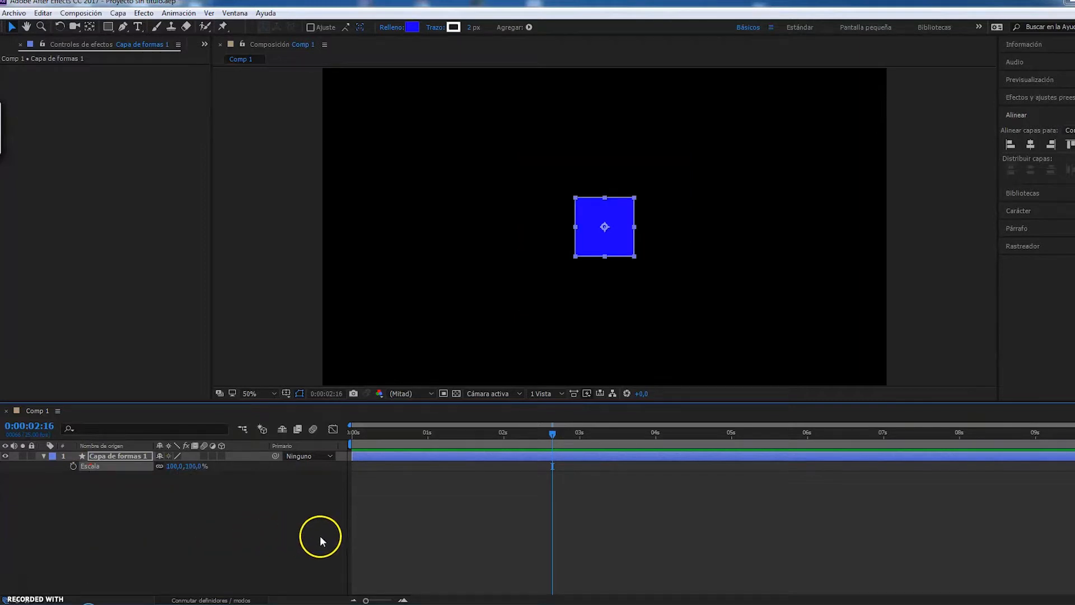
left_click(255, 560)
Reveal the shape layer's Position property alongside Scale in the timeline.
left_click(104, 456)
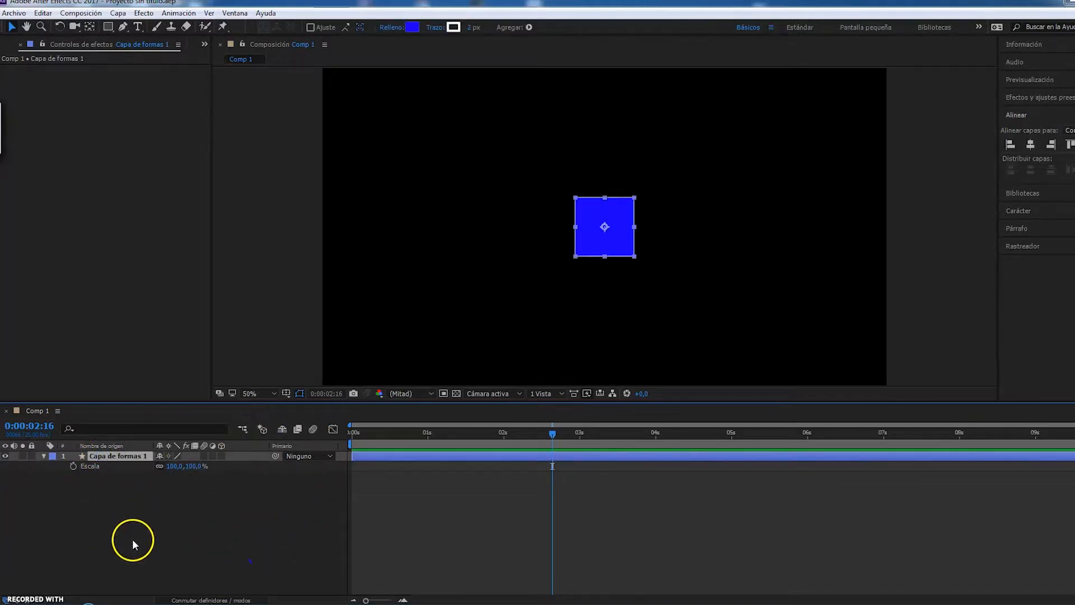
key("shift+p")
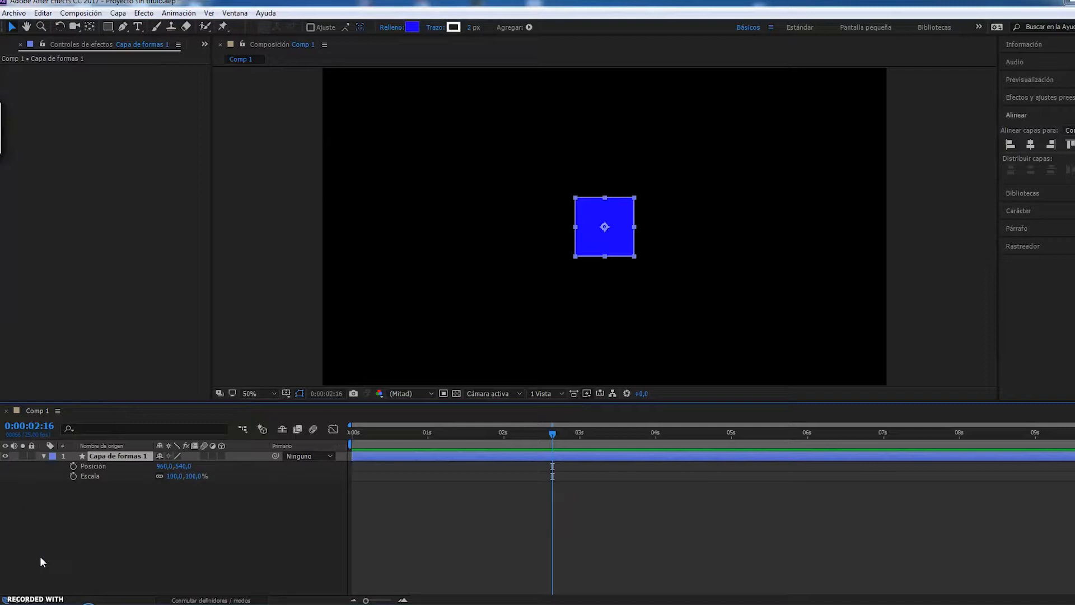
left_click(189, 542)
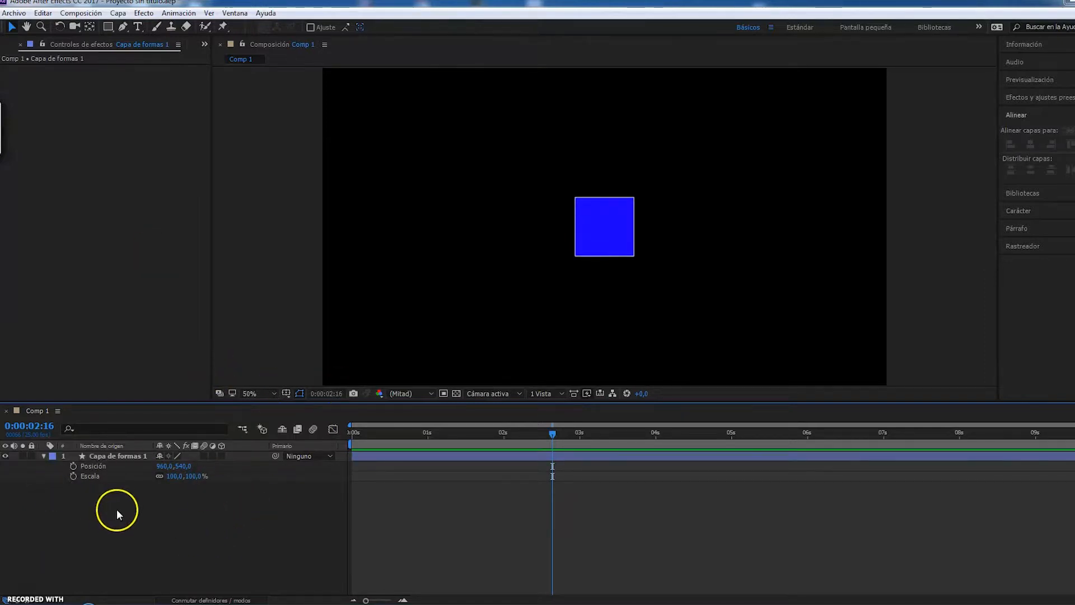
Start Scale animation with a keyframe at 0:00:01:00 and set its value to 0%.
left_click(427, 433)
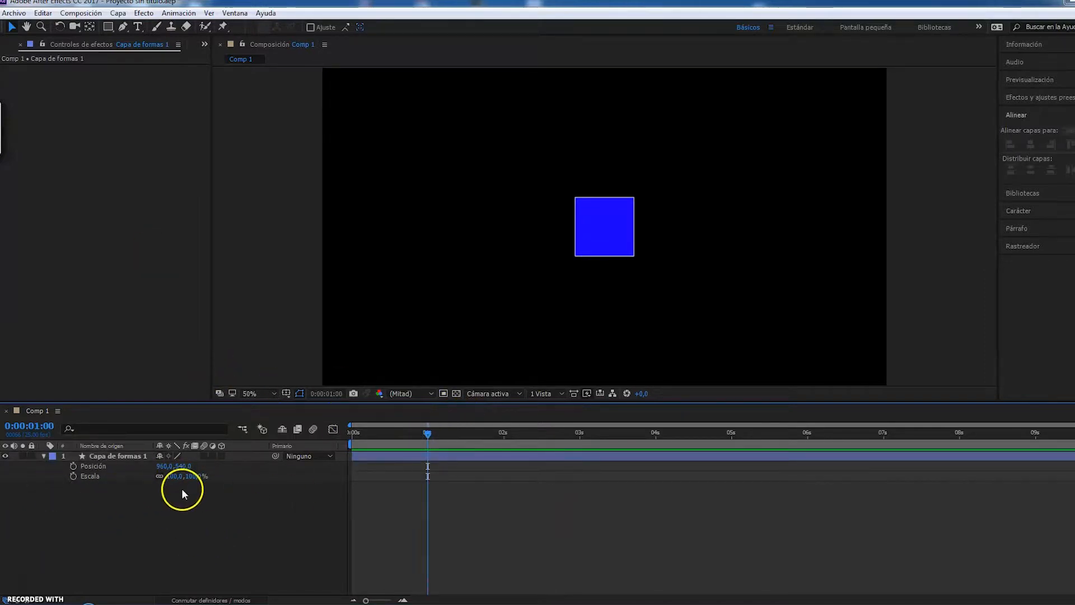
left_click(74, 475)
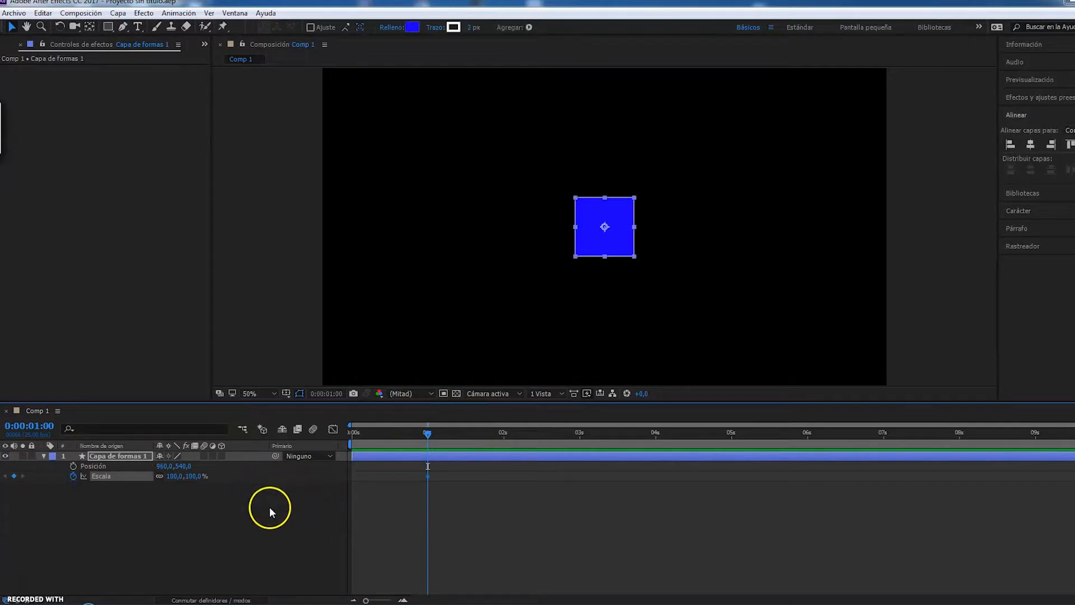
left_click(175, 481)
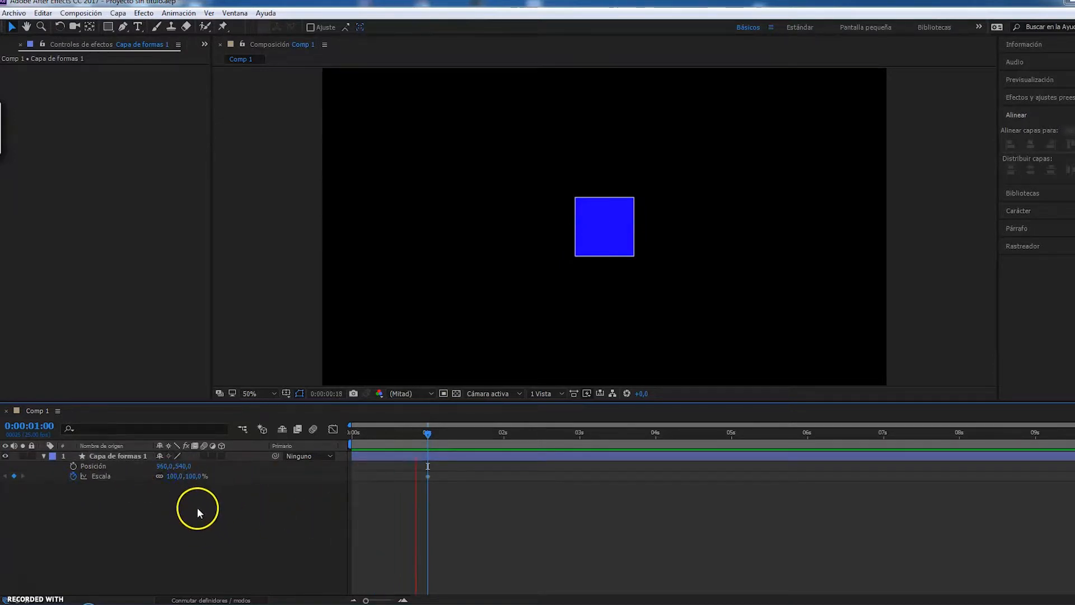
left_click(175, 477)
type("0")
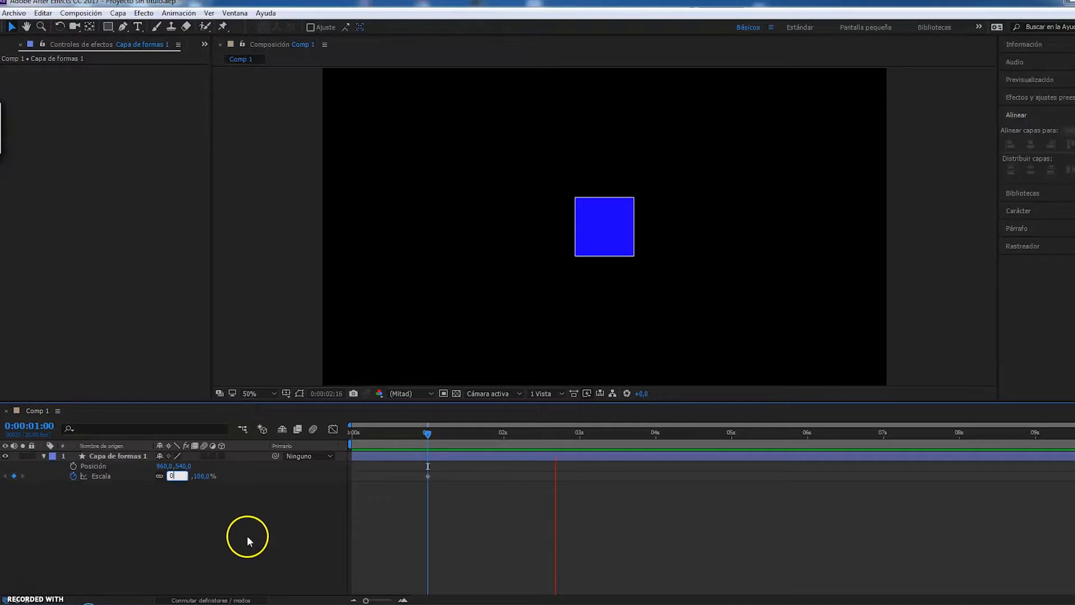
key("Return")
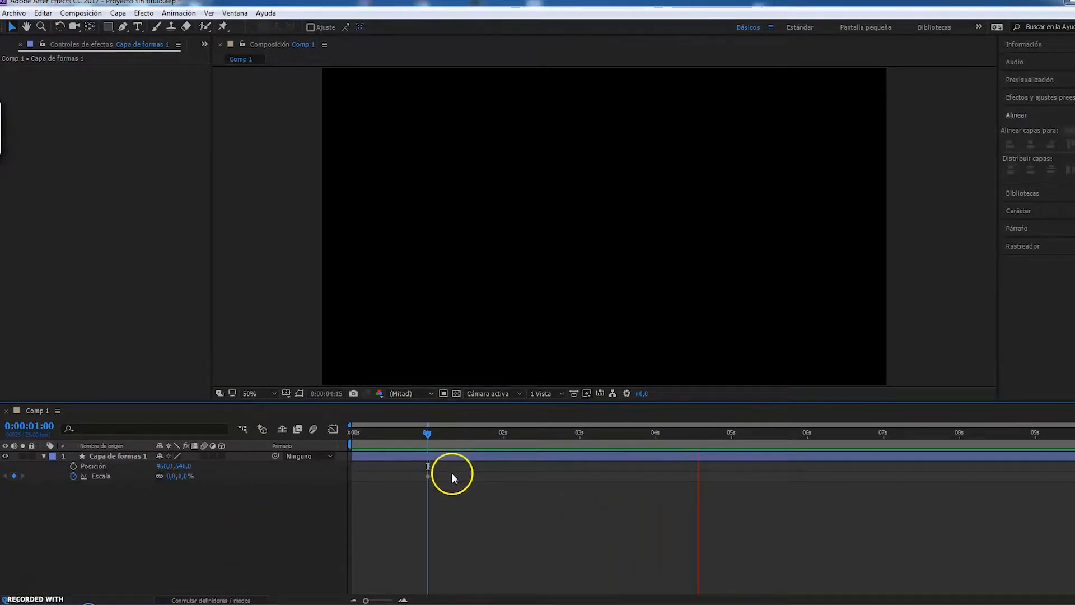
Add a Scale keyframe at 0:00:02:00 with a value of 100%.
left_click_drag(454, 441, 503, 439)
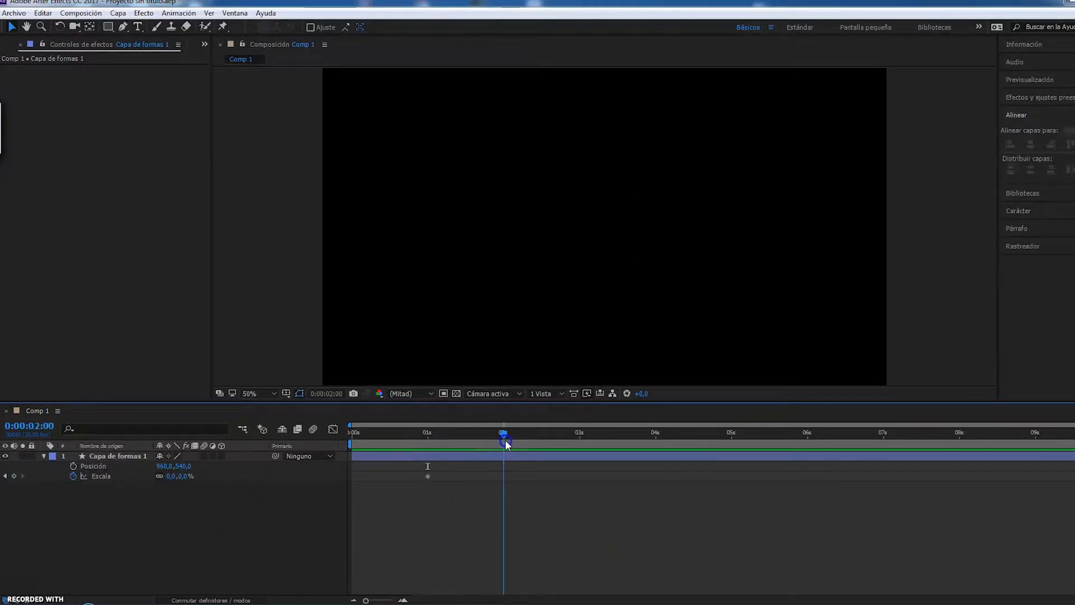
left_click(193, 513)
left_click(14, 477)
left_click(14, 476)
left_click(171, 476)
type("100")
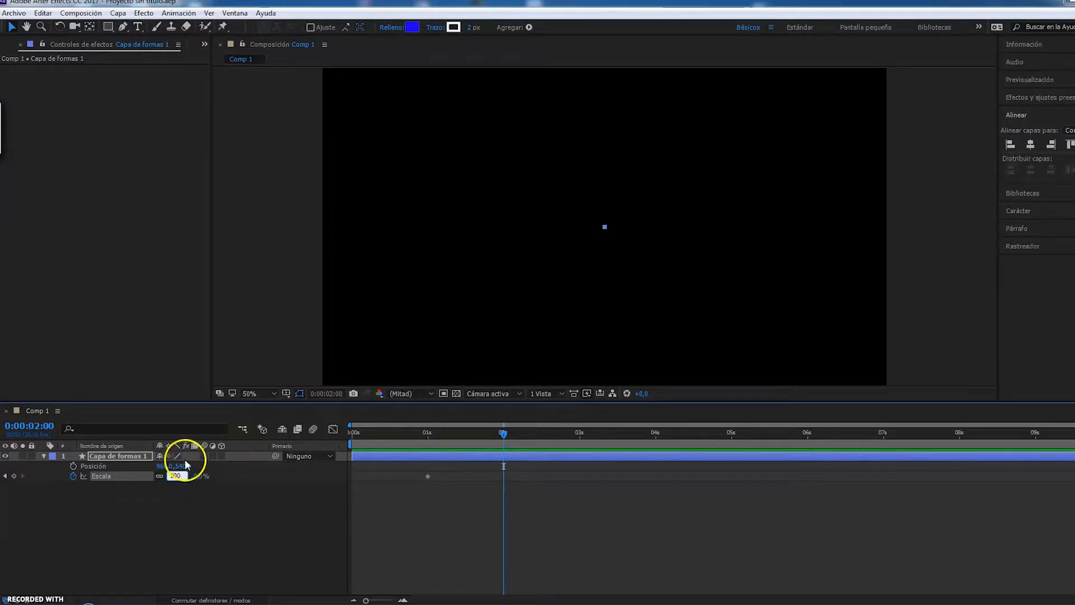
key("Return")
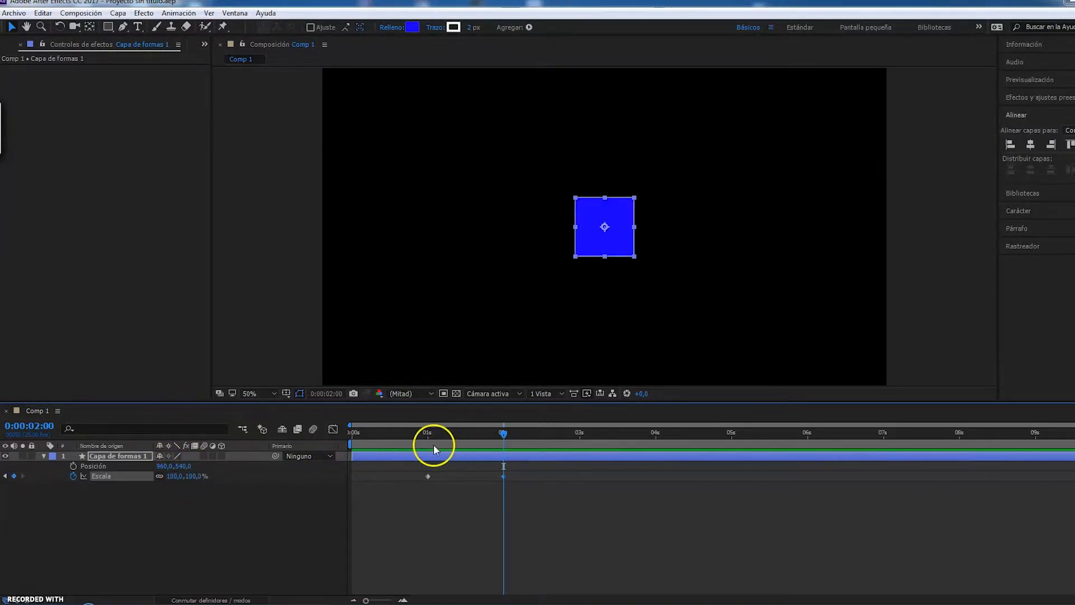
Scrub the scale animation and start Position animation with a keyframe at 0:00:02:00.
left_click(417, 435)
left_click_drag(417, 435, 503, 435)
left_click(73, 466)
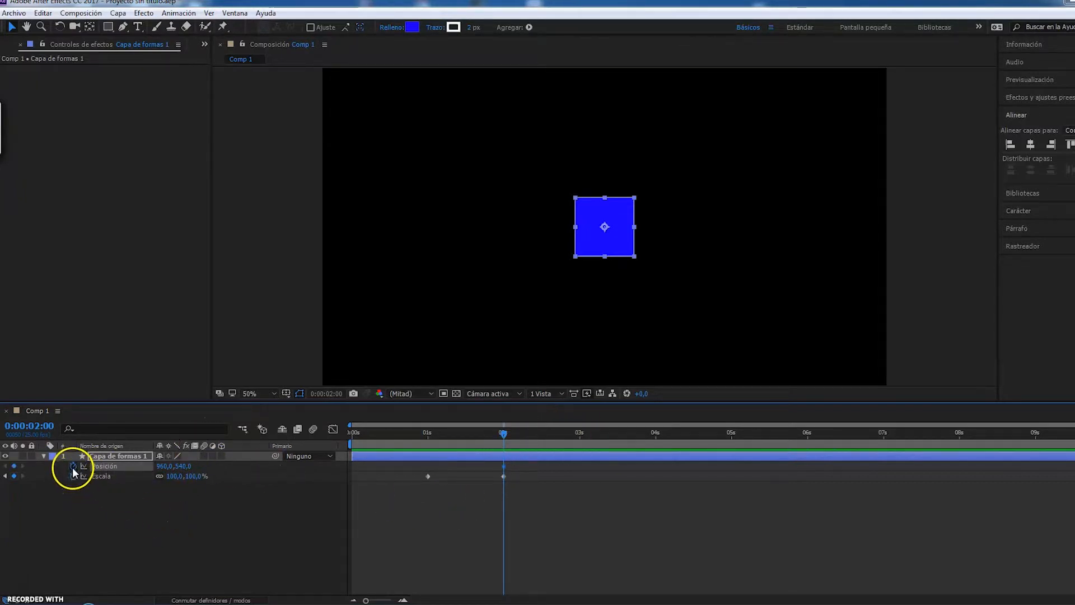
left_click(485, 511)
Move the square horizontally to an X position of 1678 at about 2.8 seconds, and scrub the movement.
left_click_drag(503, 433, 564, 435)
left_click(179, 475)
left_click_drag(171, 465, 519, 441)
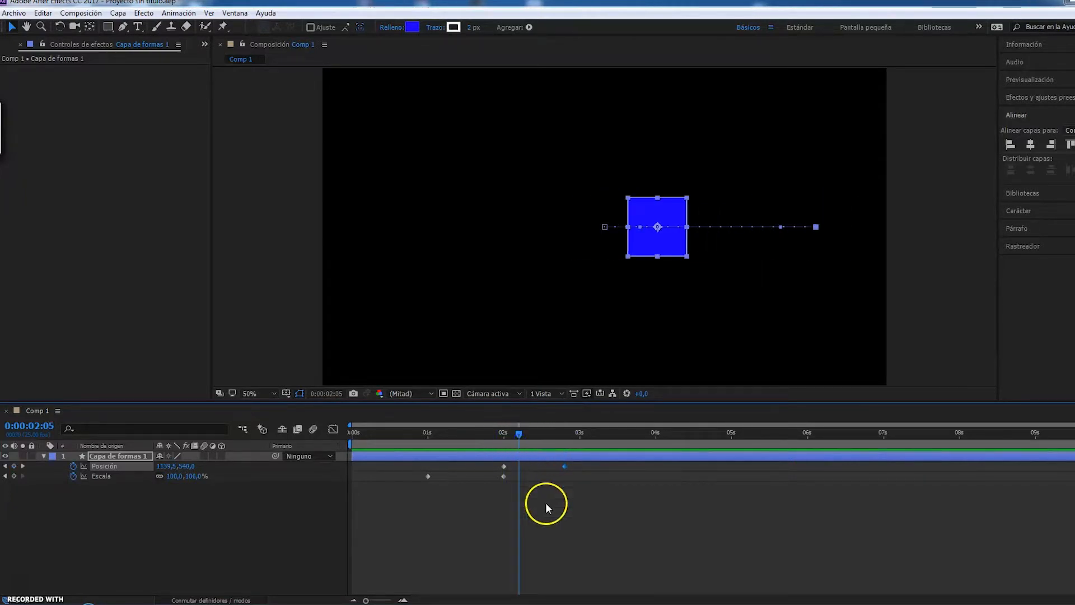
left_click(546, 502)
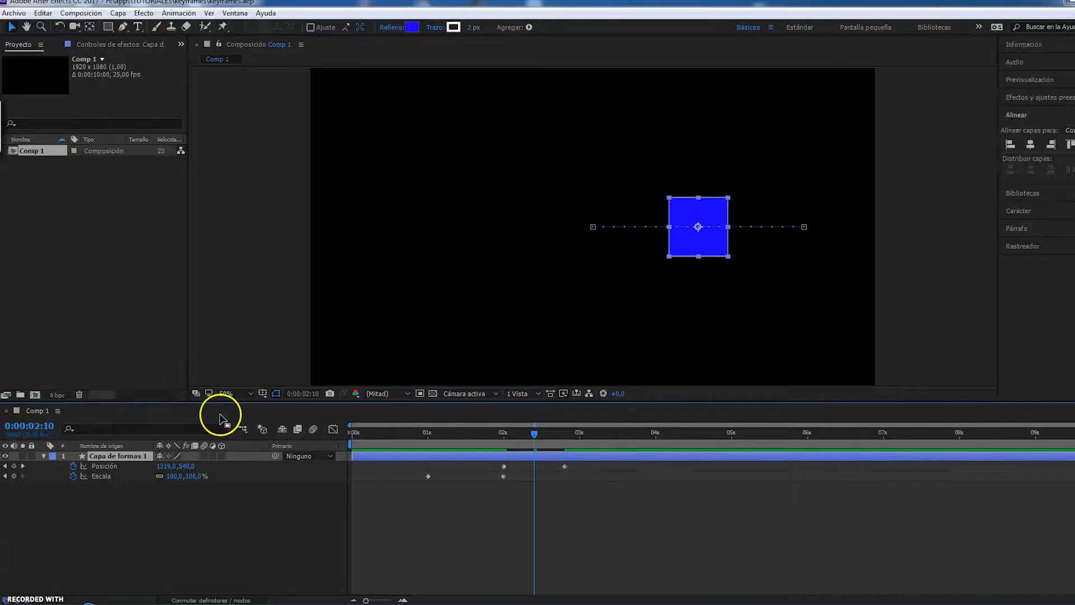
Try a Position keyframe at 0:00:02:10 and an X value of 1283 there, and undo each change.
left_click(14, 466)
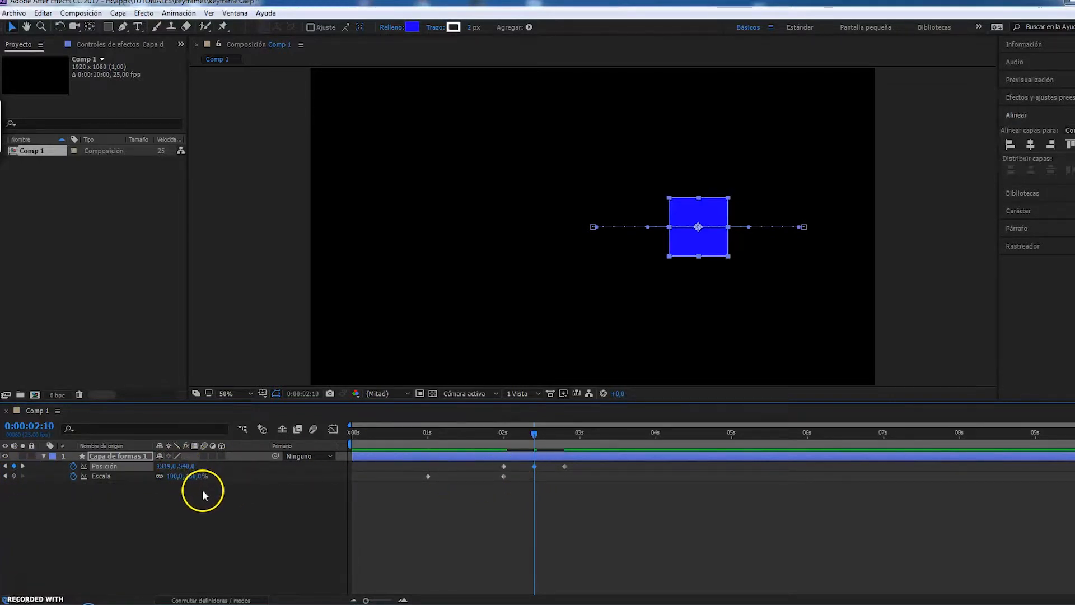
key("ctrl+z")
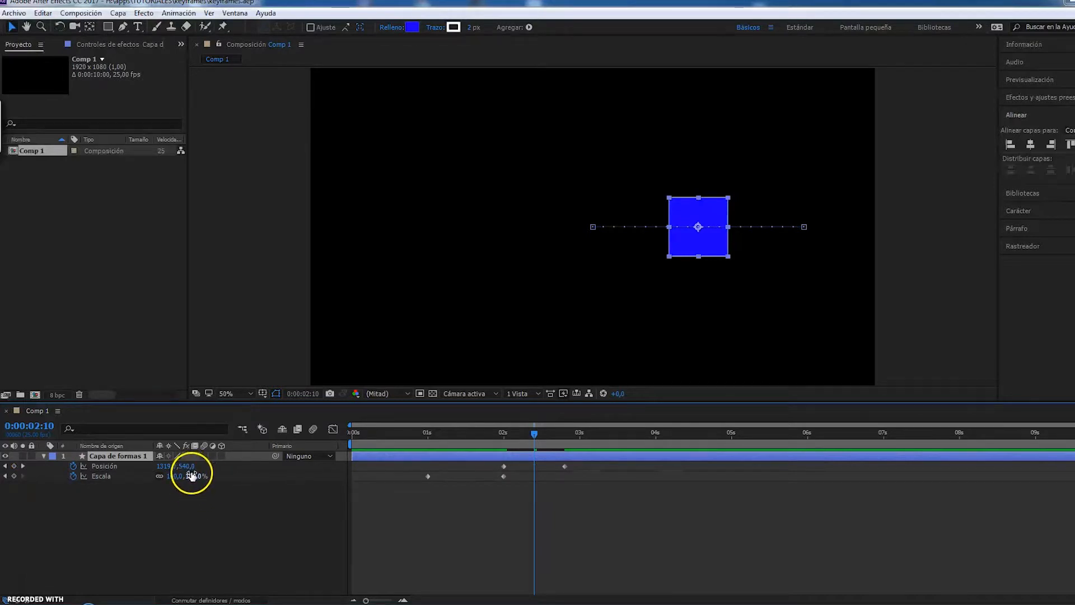
left_click_drag(176, 470, 149, 470)
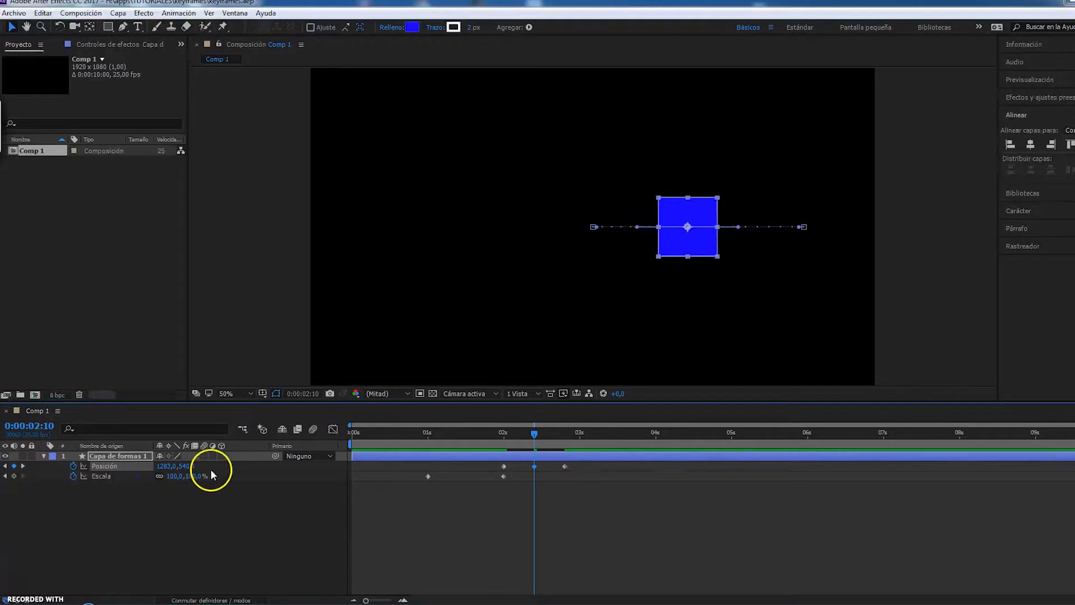
key("ctrl+z")
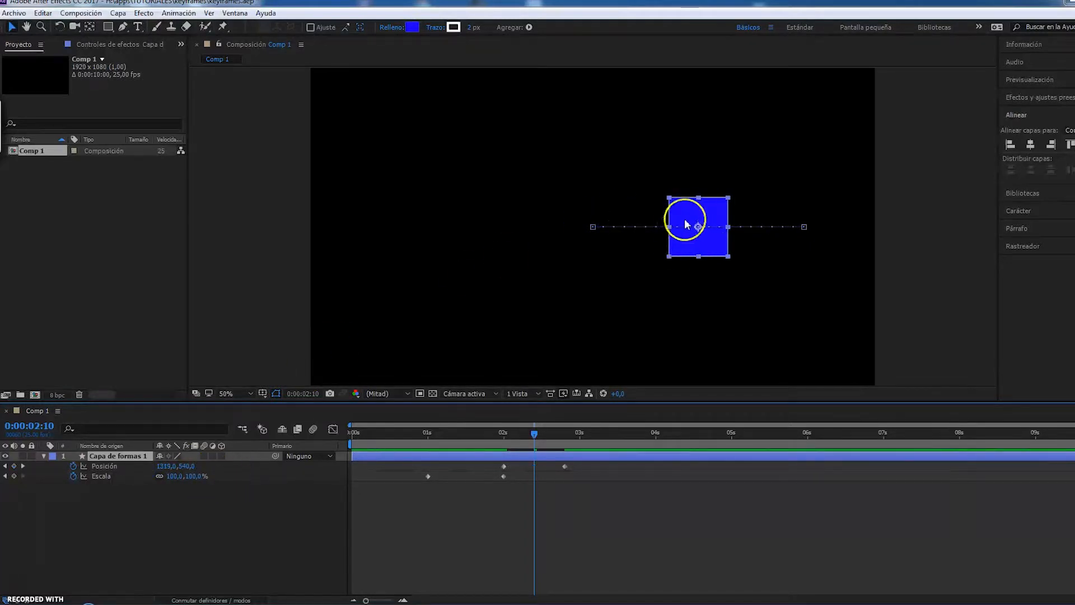
Raise the square to position 1317, 178 at 0:00:02:10, scrub its curved path and delete that Position keyframe.
left_click_drag(694, 220, 694, 110)
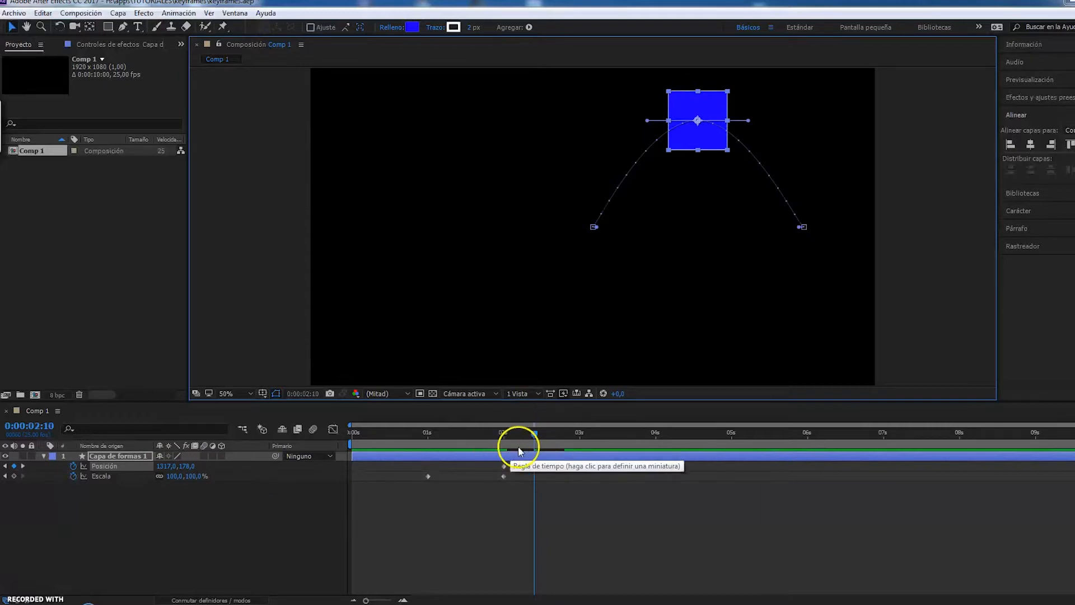
left_click(498, 435)
left_click_drag(500, 441, 601, 433)
left_click(534, 466)
key("Delete")
Move the first Position keyframe to 0:00:02:21 and the last one to 0:00:03:22, and scrub between them.
left_click_drag(500, 434, 647, 464)
left_click_drag(504, 466, 569, 445)
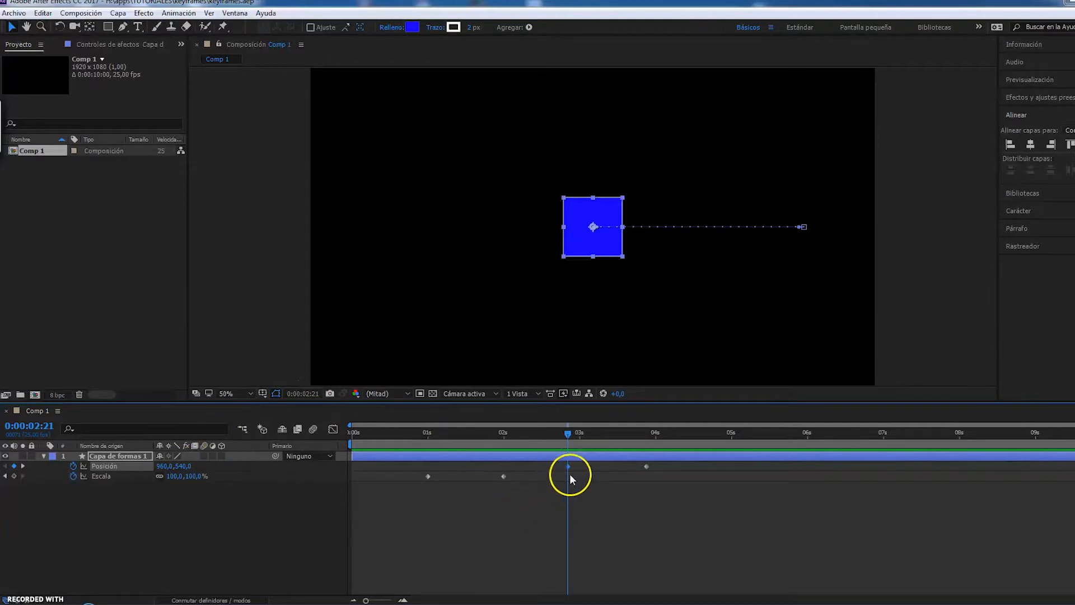
left_click_drag(569, 432, 646, 441)
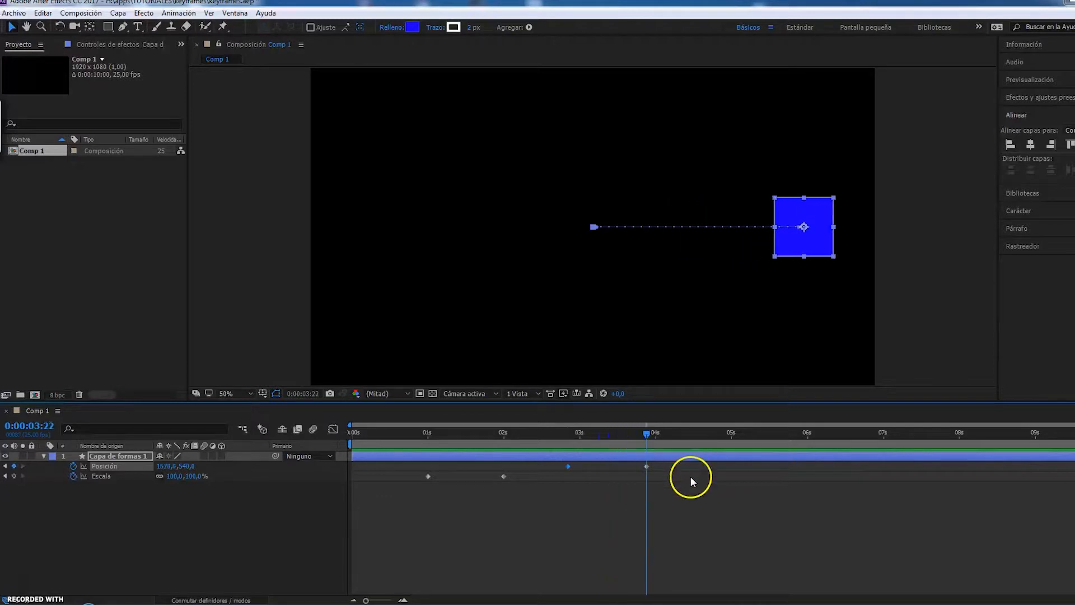
left_click(672, 478)
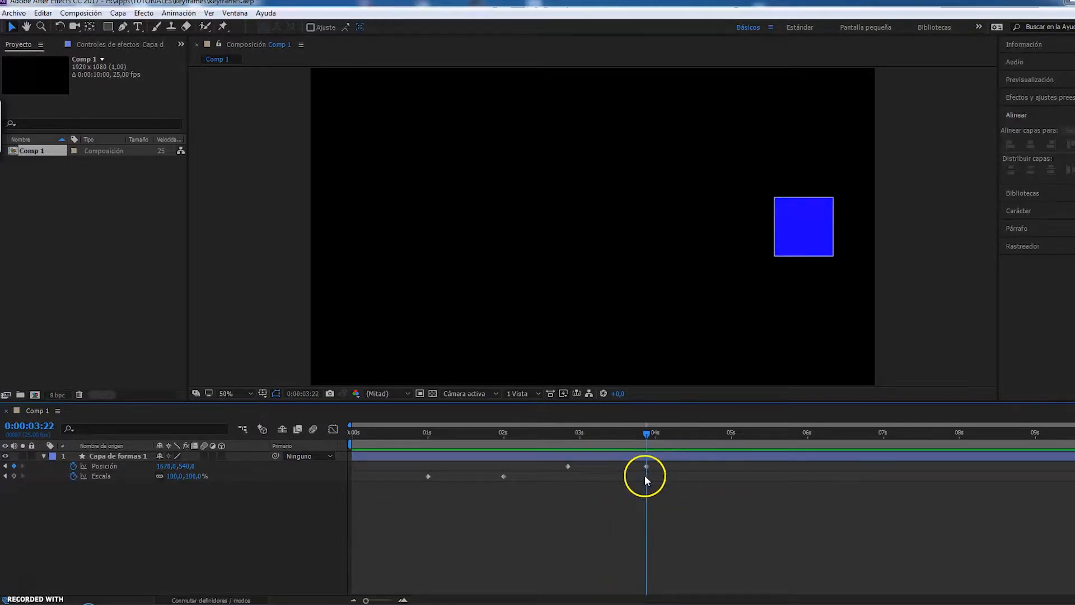
Examine the Keyframe Assistant easing options for the Position keyframes and close them without applying any.
left_click_drag(555, 476, 555, 474)
right_click(646, 466)
mouse_move(749, 462)
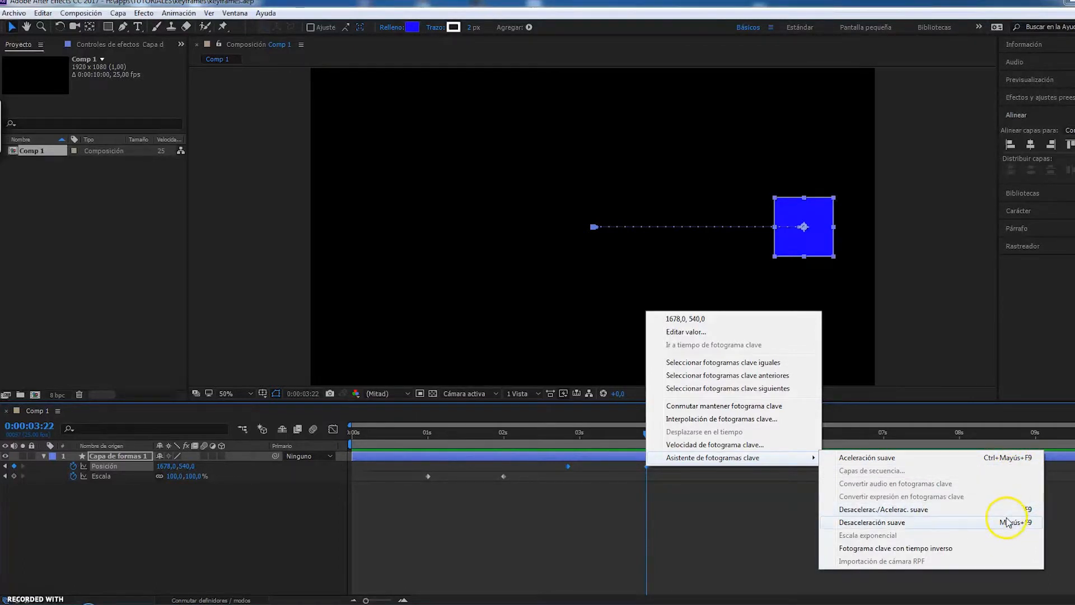
left_click(709, 543)
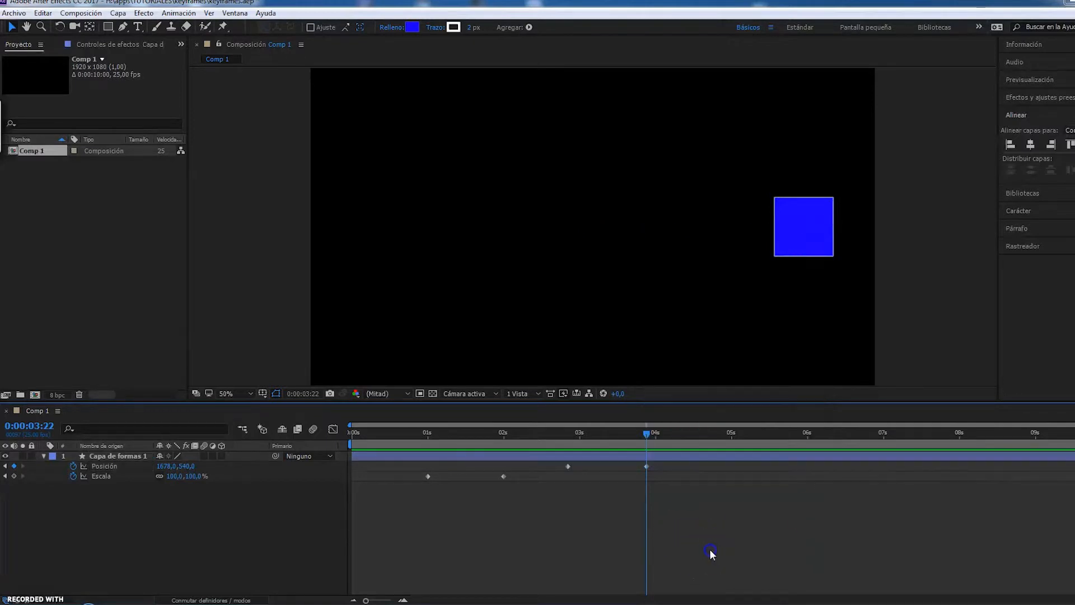
Apply Easy Ease to both Position keyframes of the square's layer, with the current time at 0:00:03:08.
left_click(603, 433)
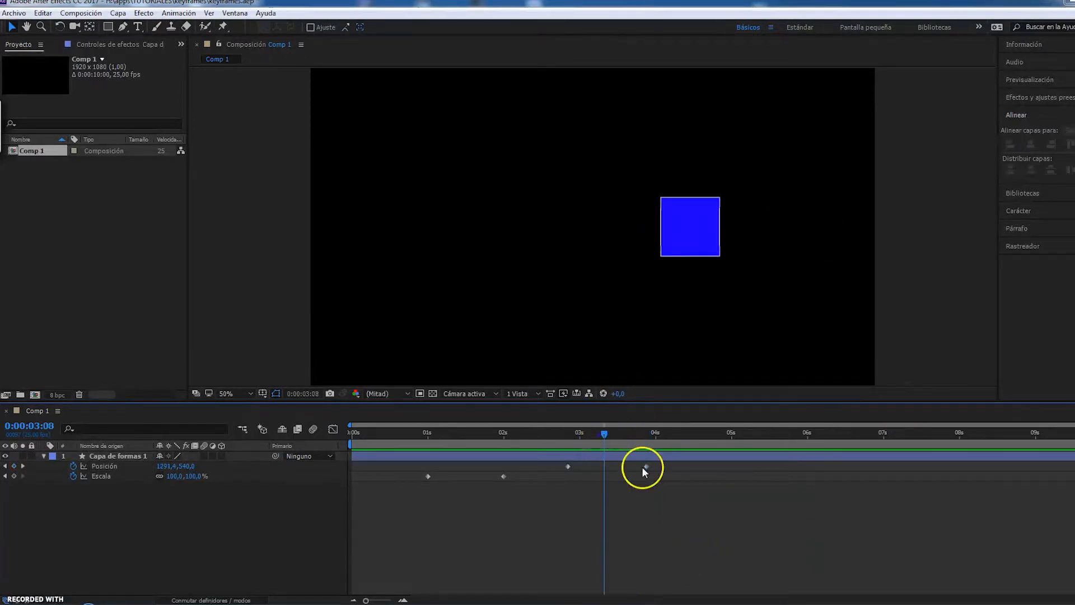
left_click_drag(670, 492, 562, 476)
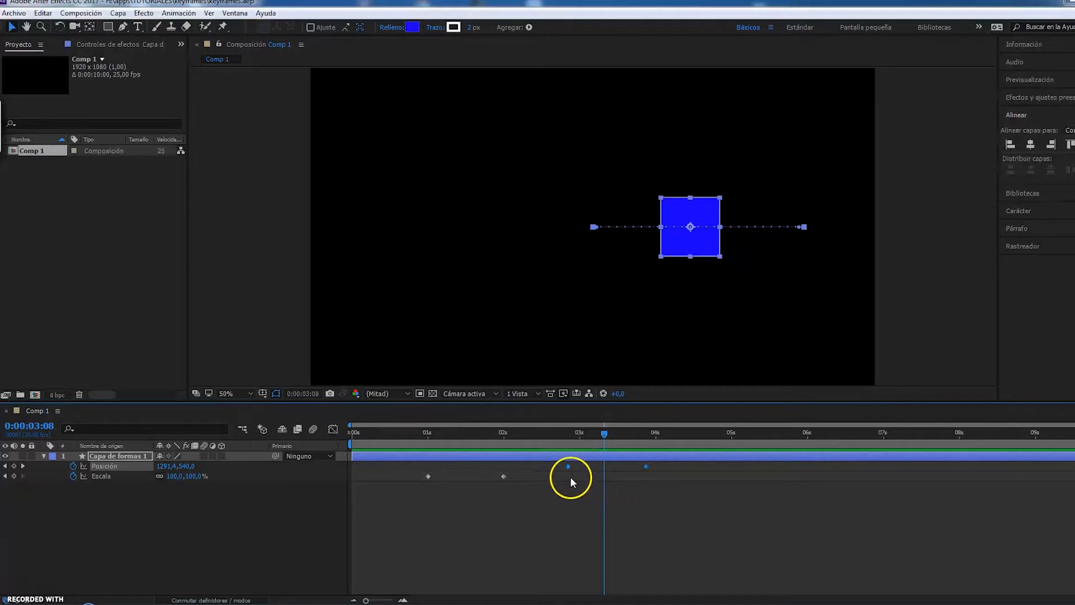
key("F9")
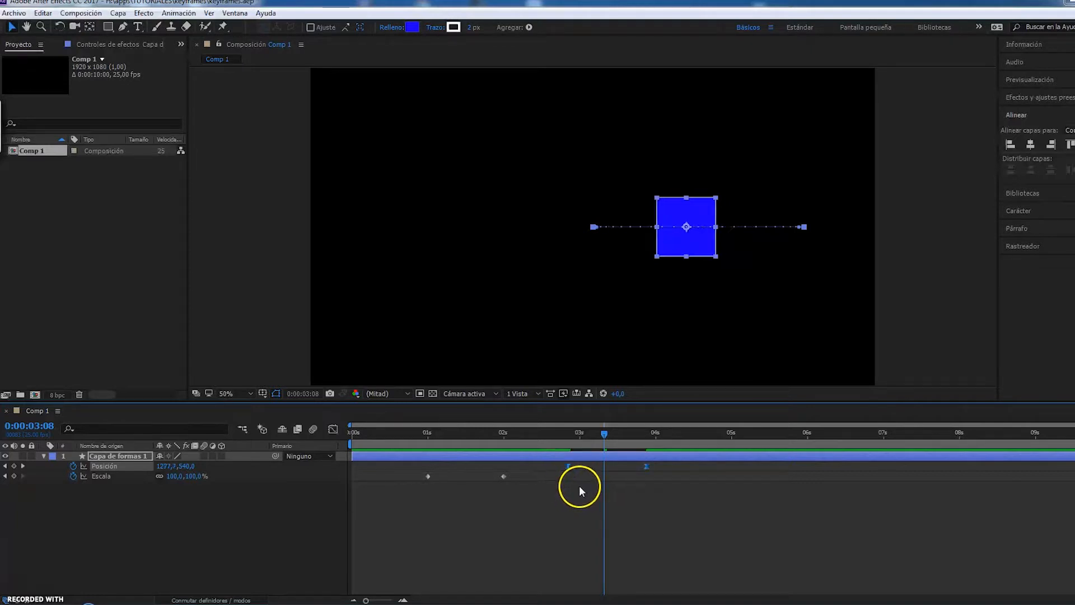
Preview the eased Position movement of the square from its first keyframe at 0:00:02:21.
left_click(570, 441)
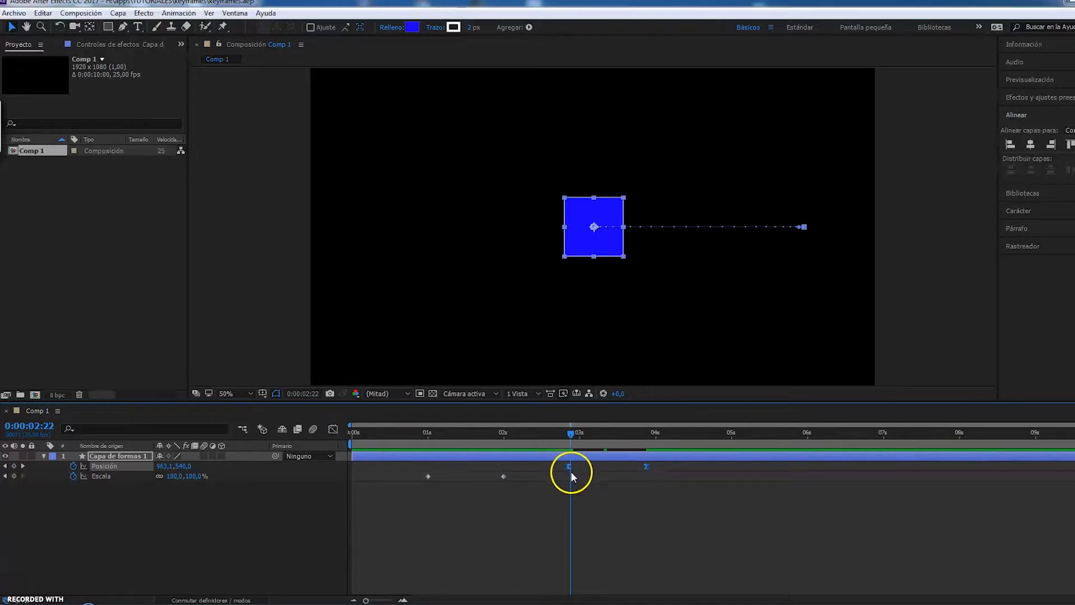
mouse_move(569, 434)
left_mouse_down()
mouse_move(549, 439)
mouse_move(568, 442)
left_mouse_up()
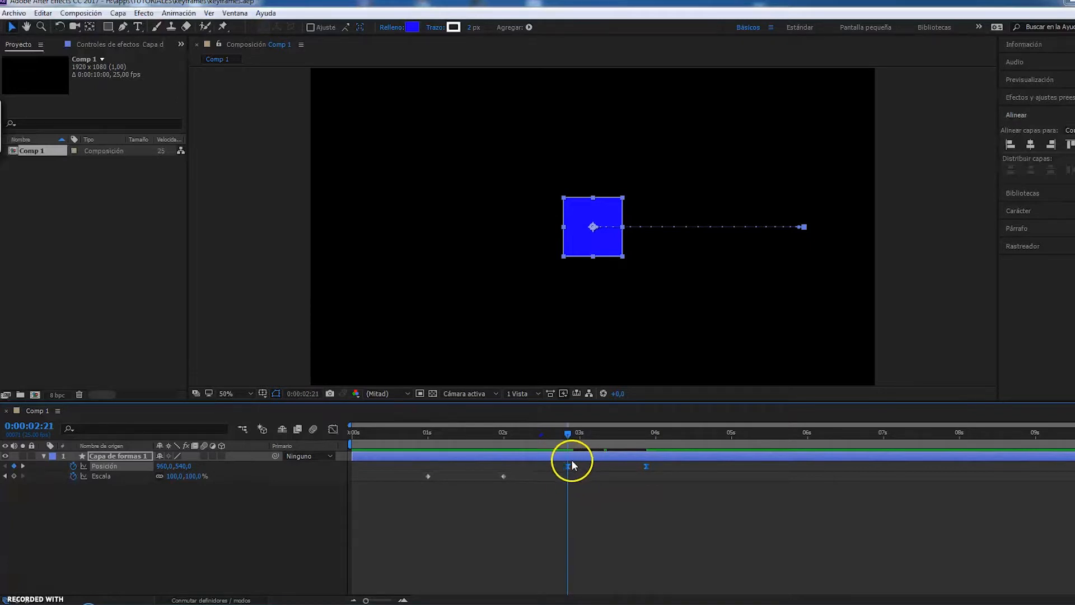
key("space")
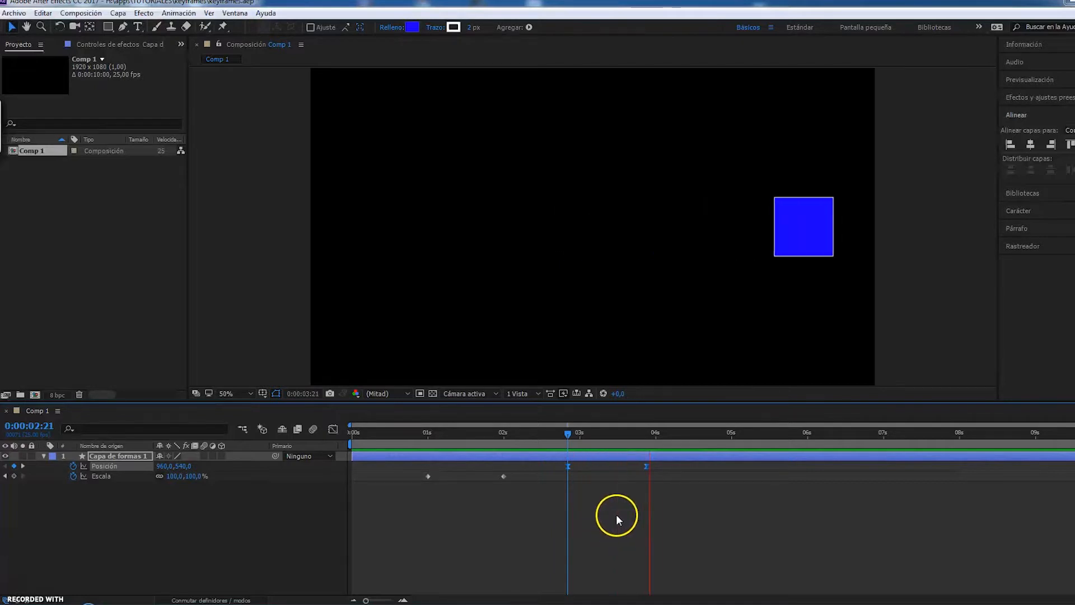
left_click_drag(586, 436, 566, 447)
left_click(582, 471)
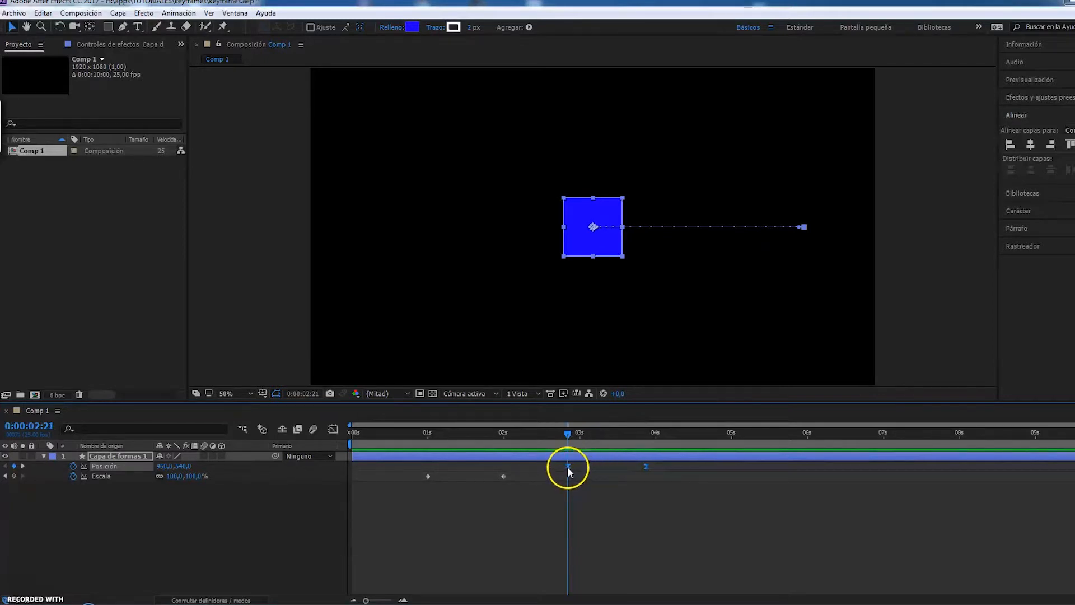
Convert both Position keyframes back to linear interpolation and check their speed curve in the Graph Editor.
left_click(567, 466, "ctrl")
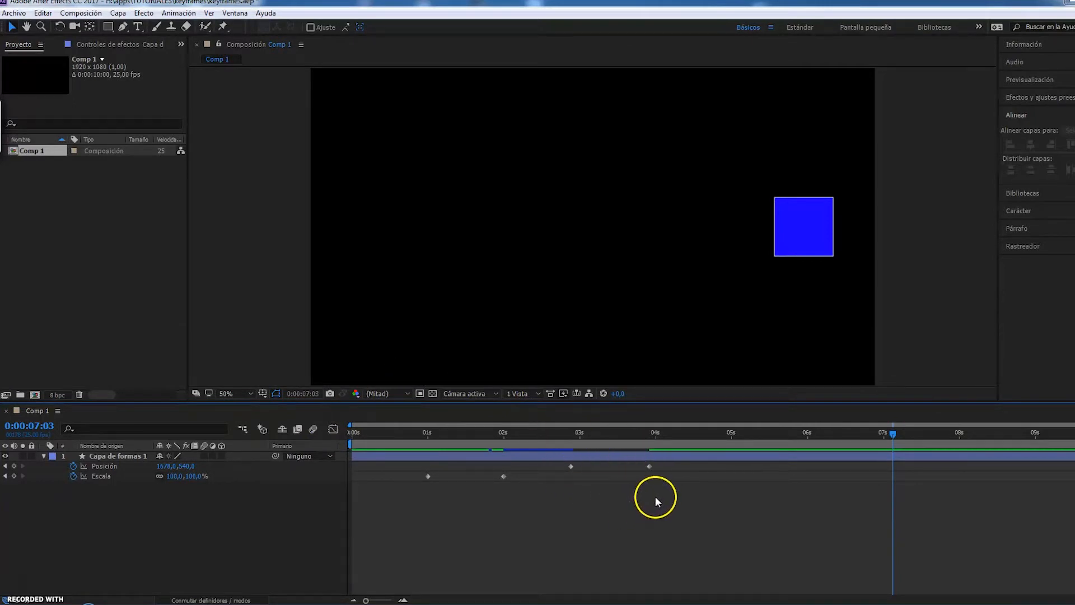
left_click_drag(673, 493, 549, 463)
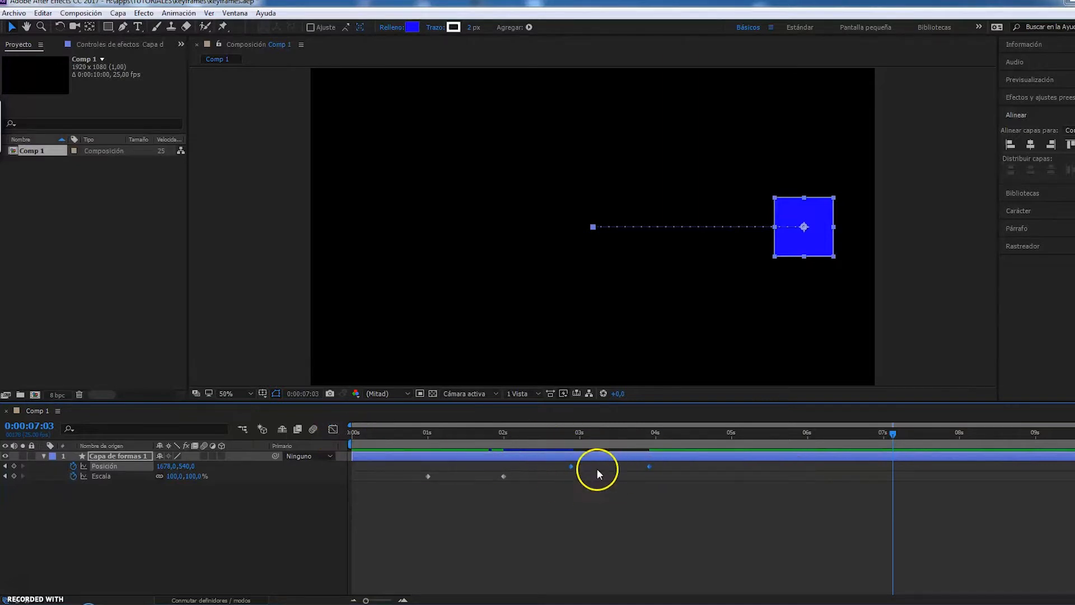
left_click(334, 428)
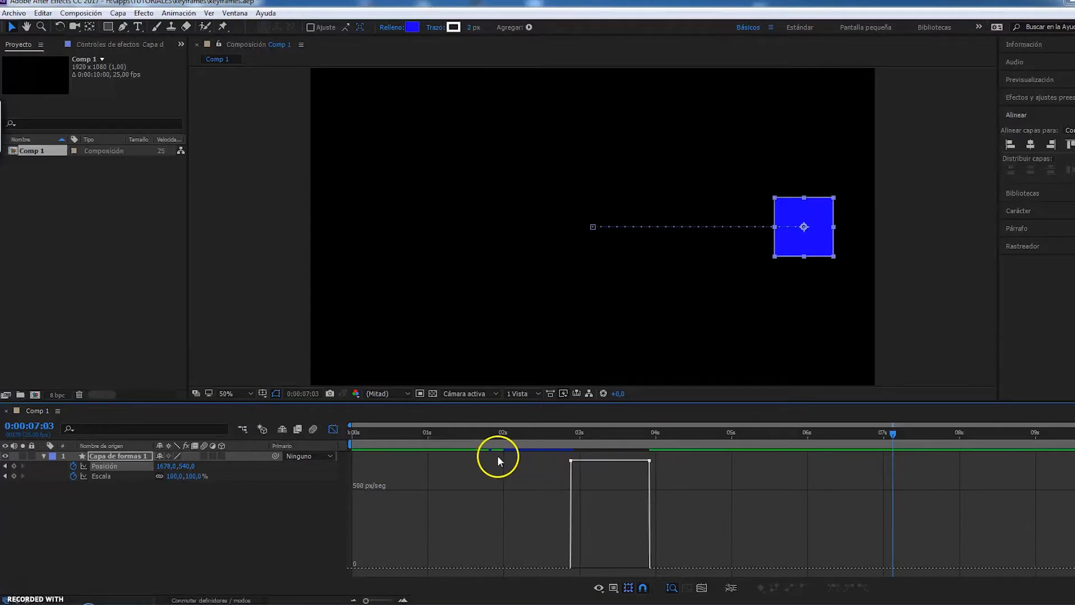
left_click(337, 430)
Apply Easy Ease to both Position keyframes and inspect the resulting speed curve fitted to the Graph Editor view.
left_click_drag(668, 495, 566, 463)
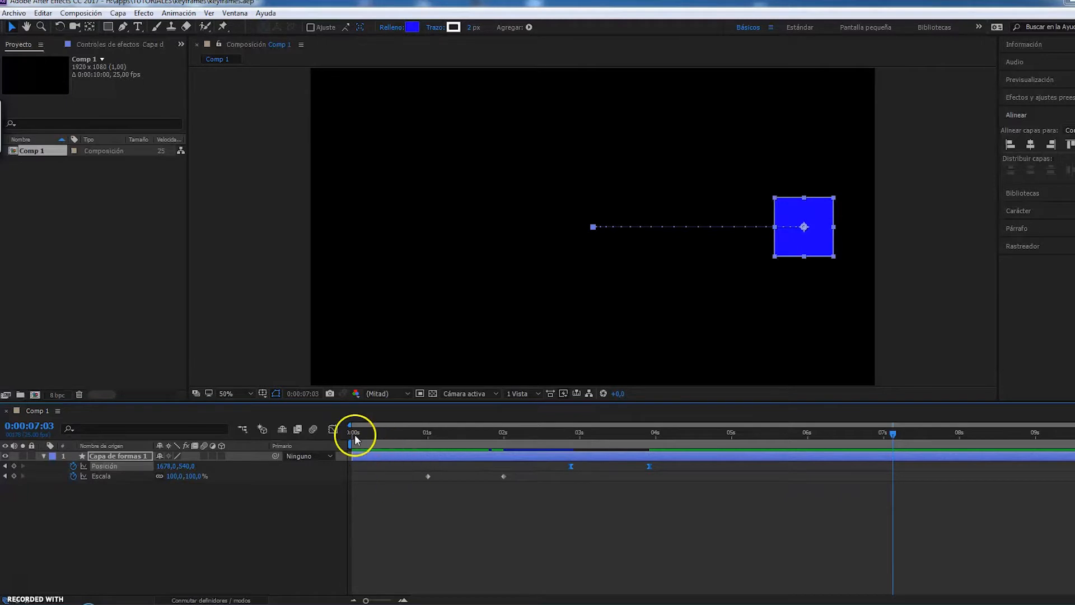
left_click(334, 429)
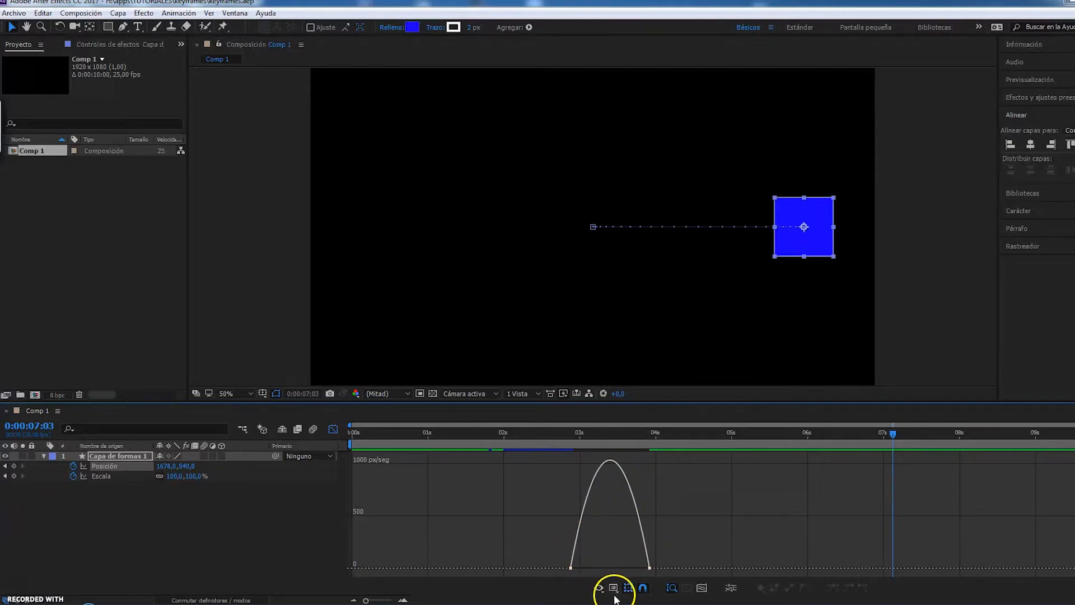
left_click(702, 587)
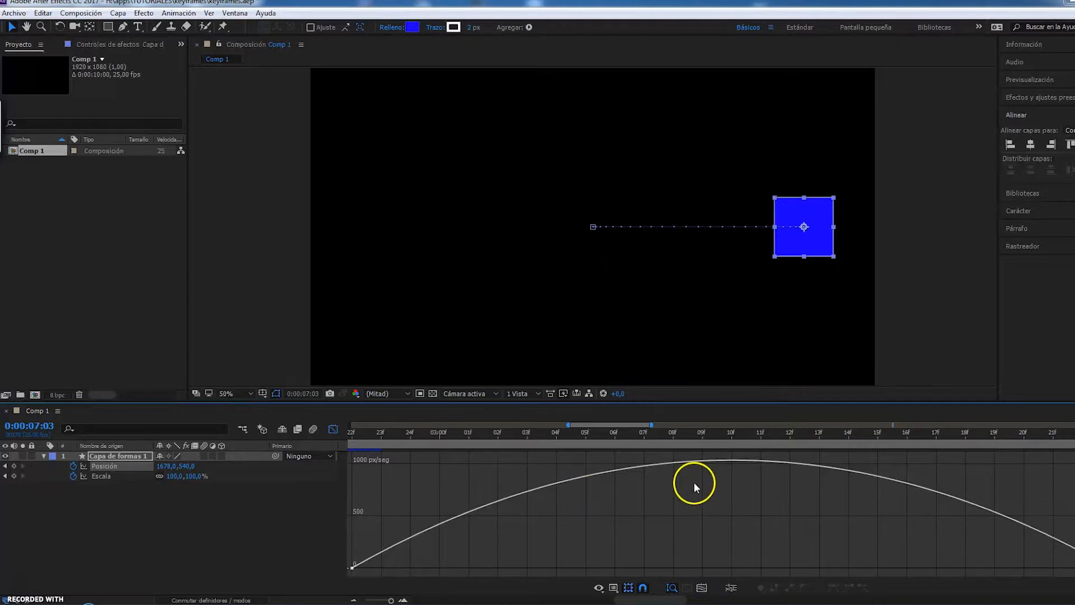
left_click(333, 429)
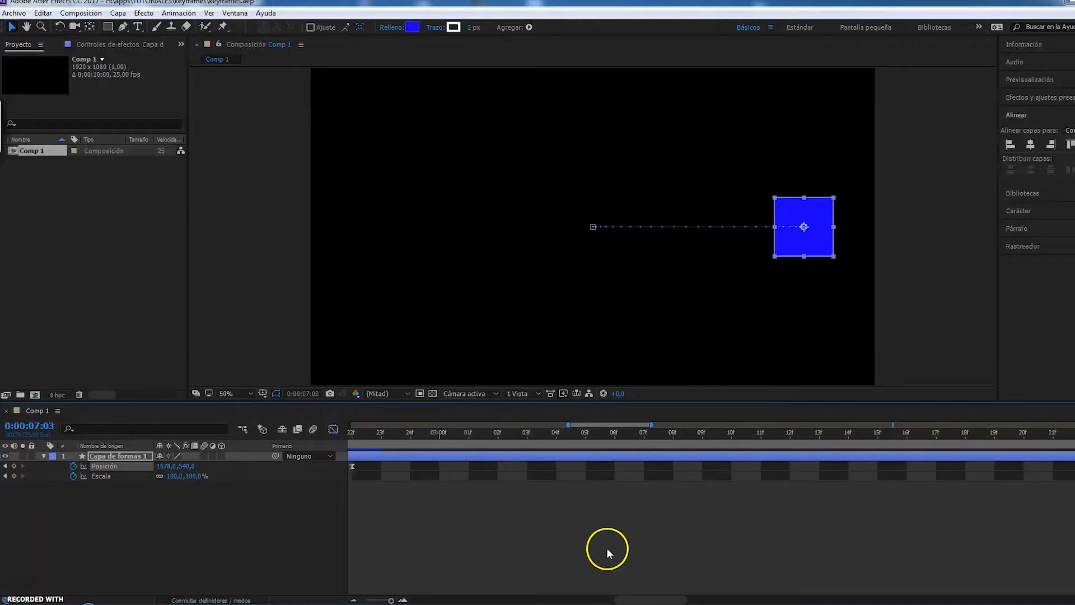
Return the timeline to a wider time range, set the current time to 0:00:02:23 and check the Position keyframes' graph.
left_click_drag(391, 600, 367, 600)
left_click(583, 518)
mouse_move(546, 442)
left_mouse_down()
mouse_move(630, 449)
mouse_move(549, 455)
left_mouse_up()
left_click(333, 428)
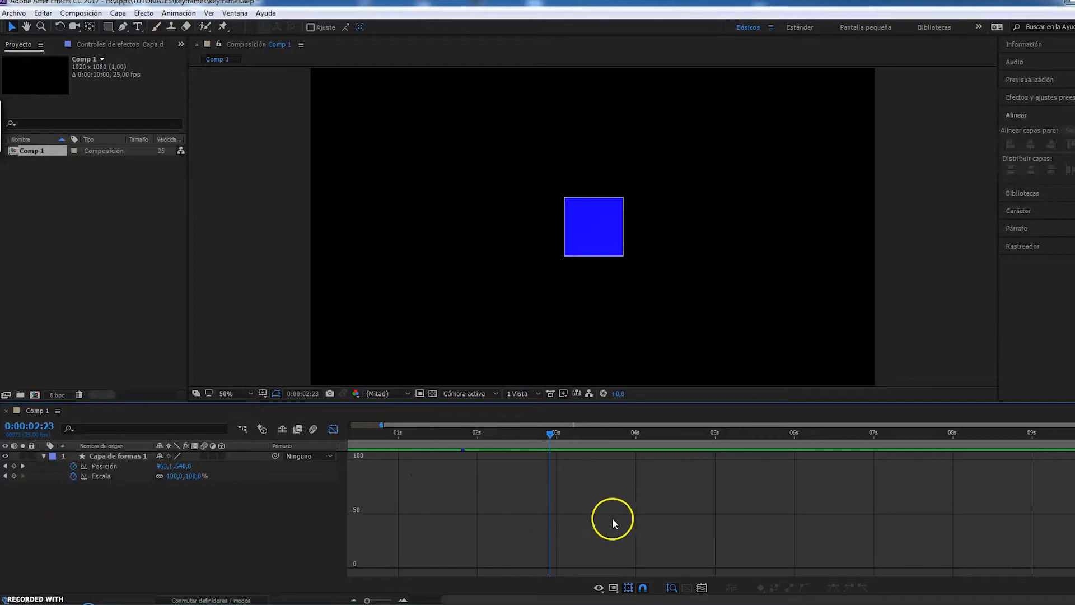
left_click(332, 430)
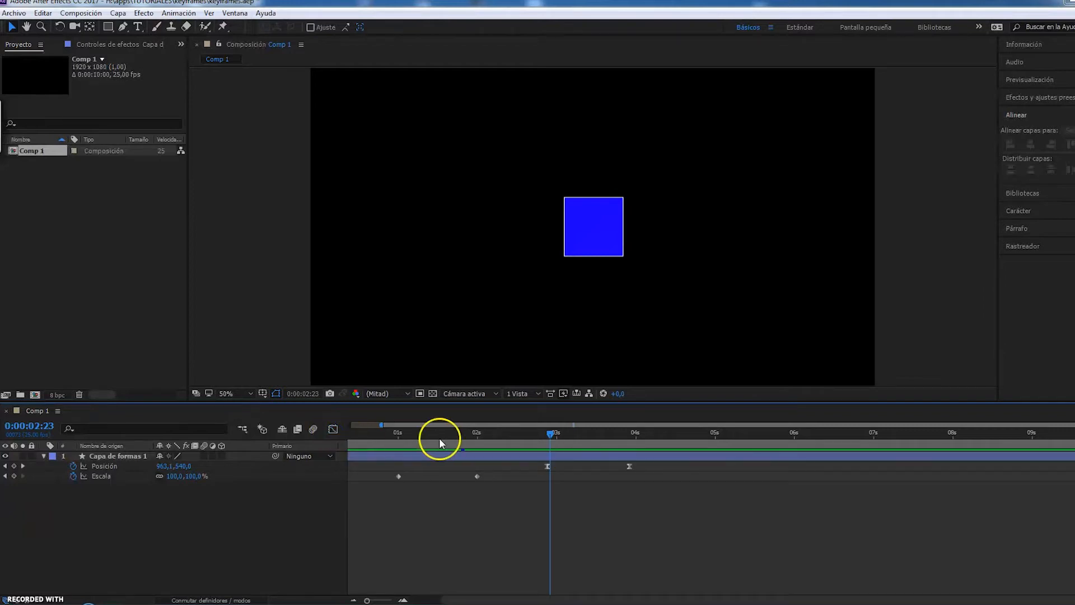
left_click_drag(660, 496, 530, 463)
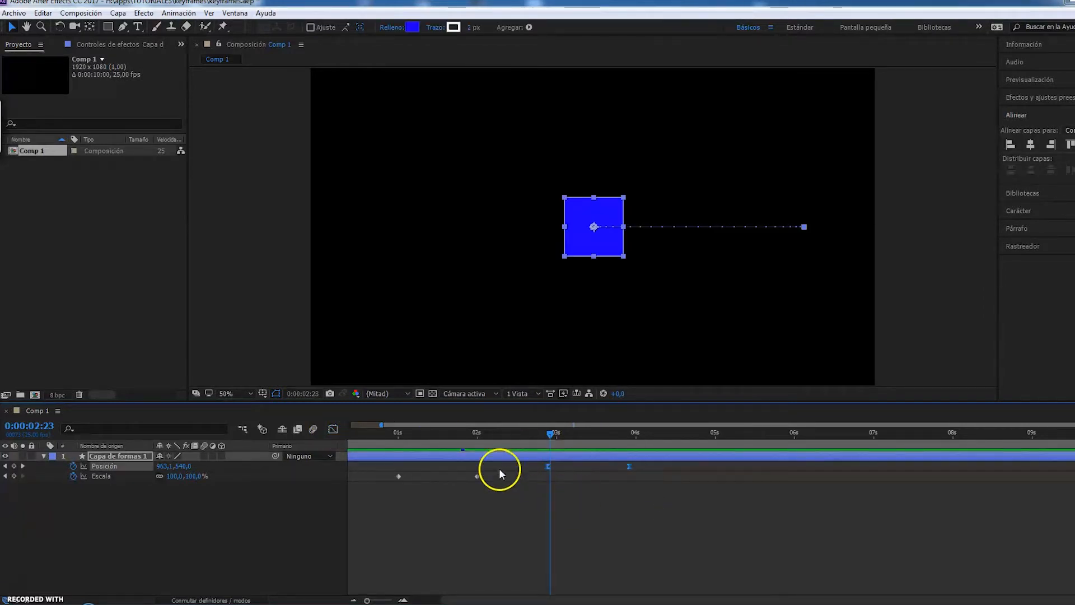
left_click(333, 429)
left_click(333, 430)
View the speed graph of the two linear Scale keyframes and return to the keyframe timeline.
left_click_drag(491, 499, 398, 486)
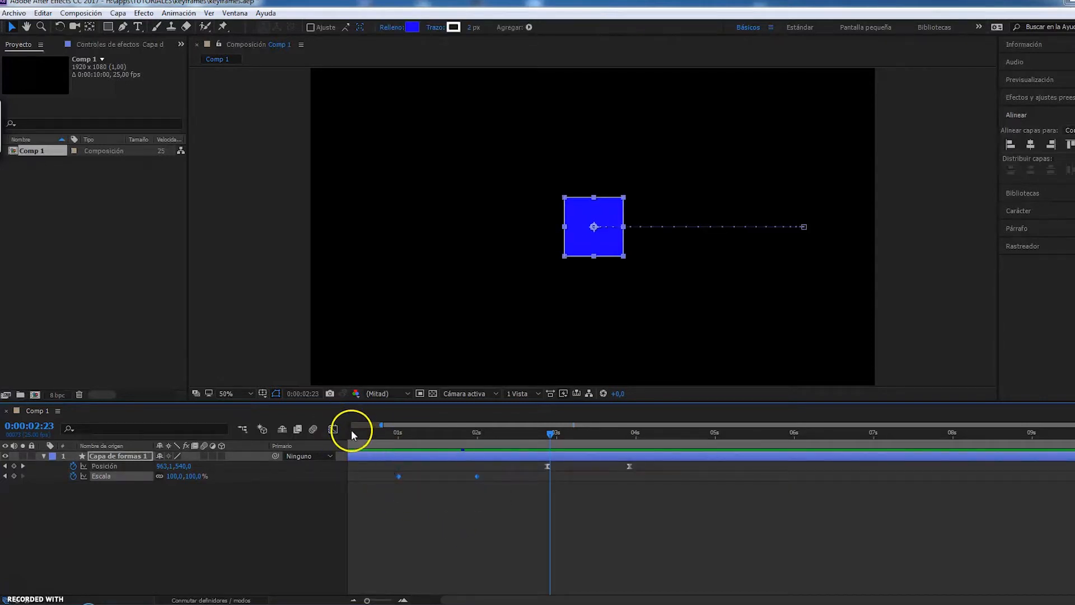
left_click(333, 429)
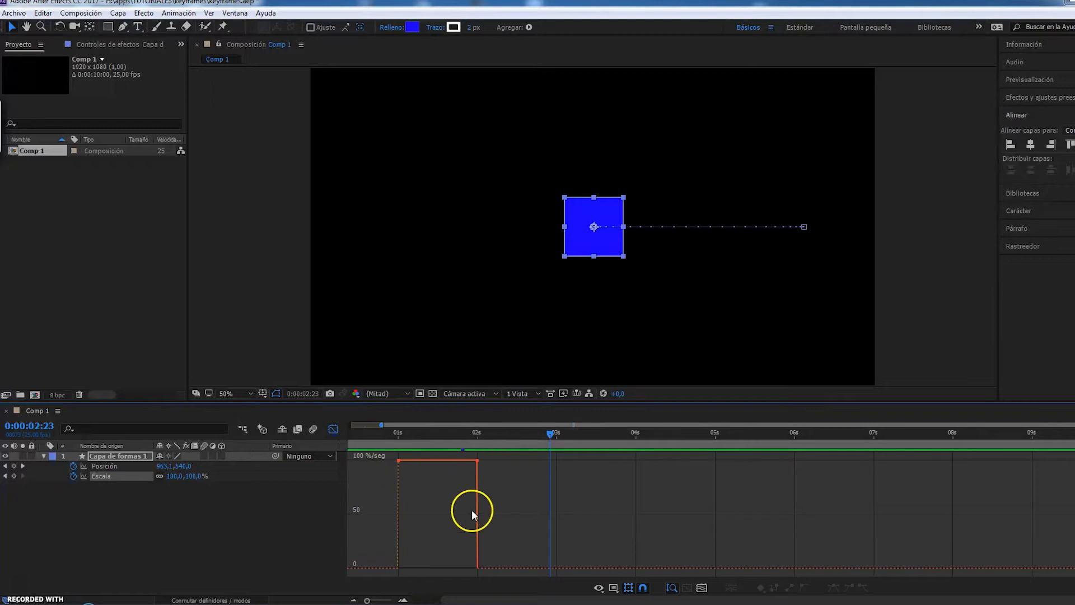
left_click(333, 429)
Apply Easy Ease to both Scale keyframes and check their speed curve in the Graph Editor.
left_click_drag(491, 503, 370, 467)
key("F9")
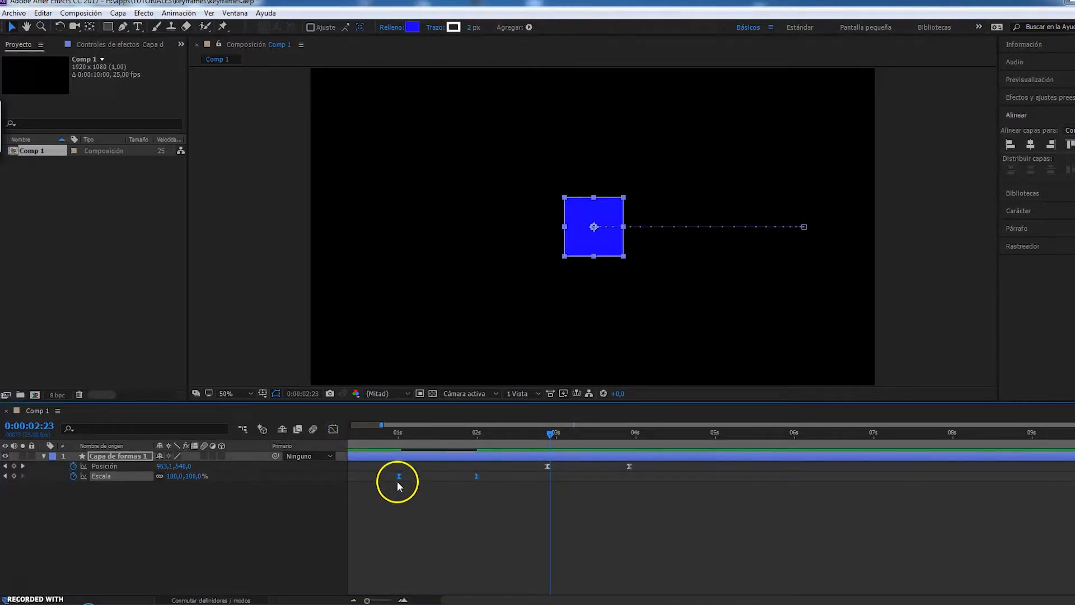
left_click(333, 429)
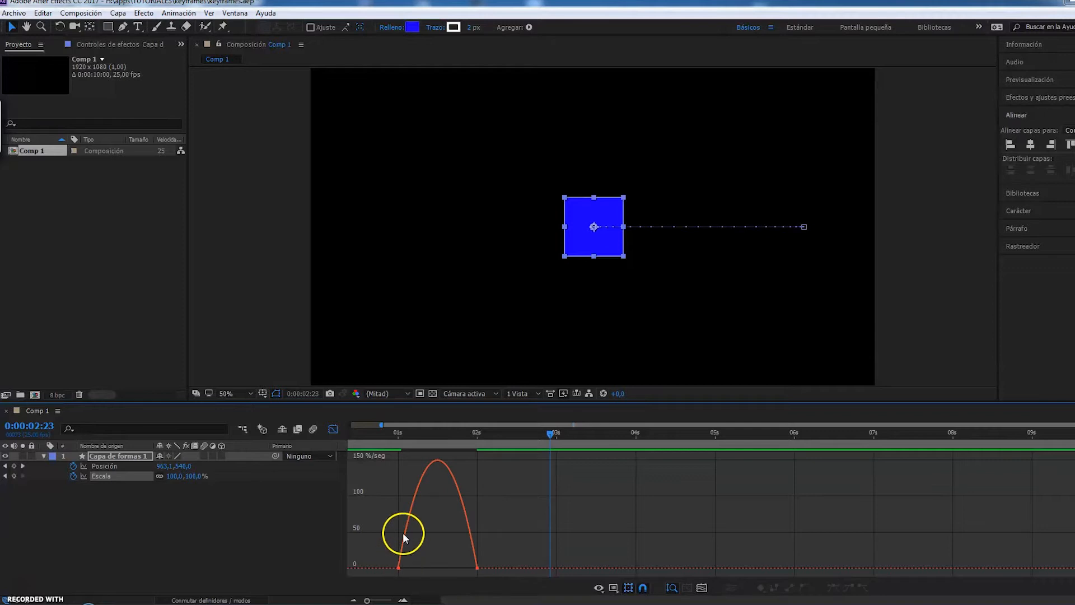
left_click(334, 429)
Return both Scale keyframes to linear interpolation and deselect them.
left_click(504, 515)
left_click_drag(504, 515, 379, 462)
key("F9")
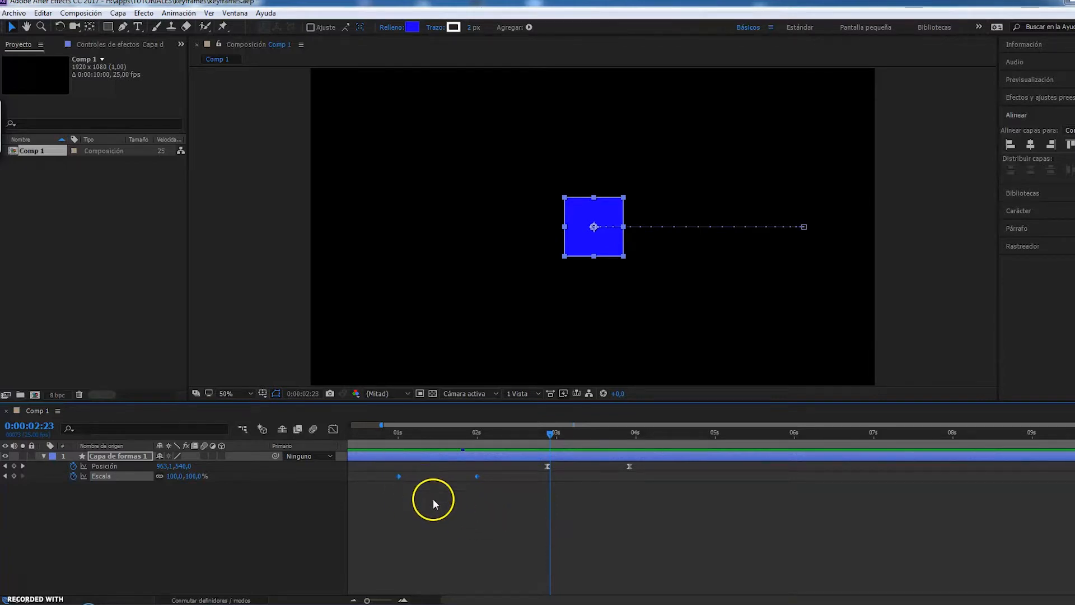
left_click(638, 494)
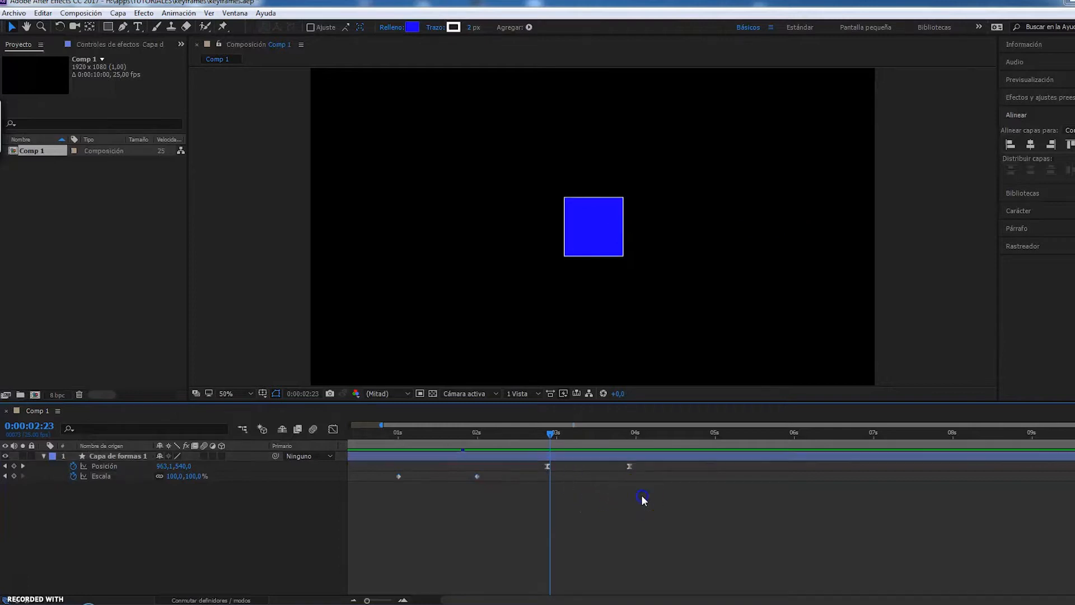
Set the current time to 0:00:02:19, view the Scale keyframes' interpolation settings and close them without changes.
left_click_drag(548, 435, 540, 438)
left_click_drag(662, 486, 532, 461)
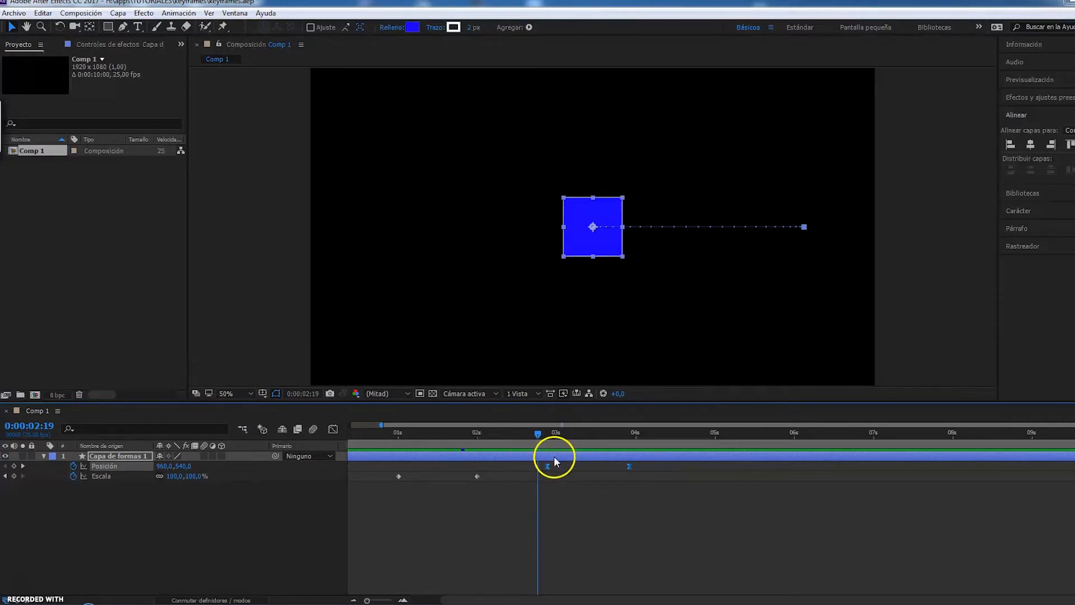
left_click_drag(495, 498, 391, 470)
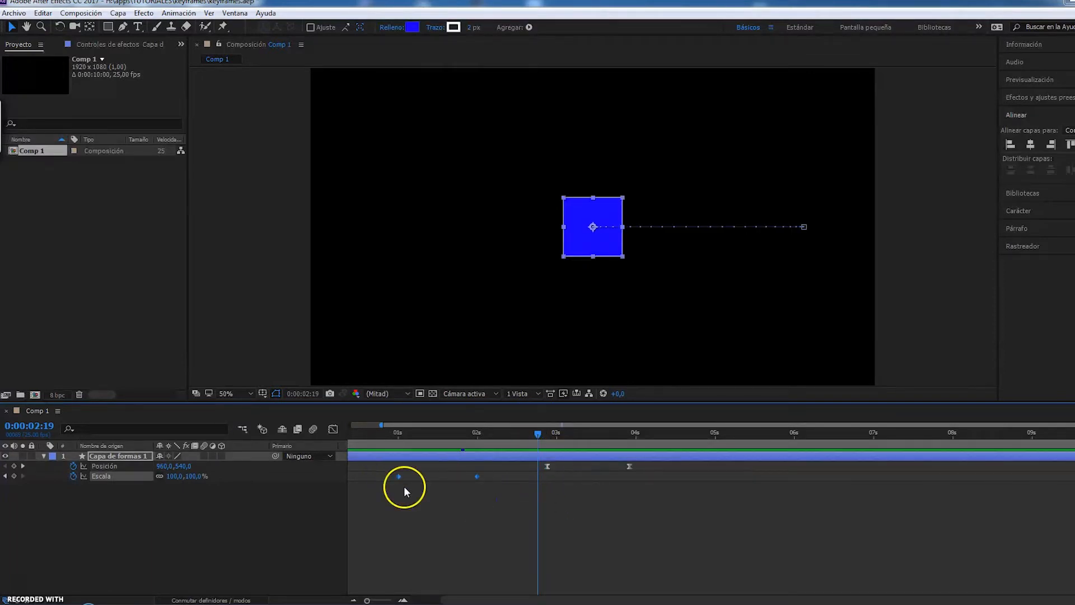
right_click(397, 476)
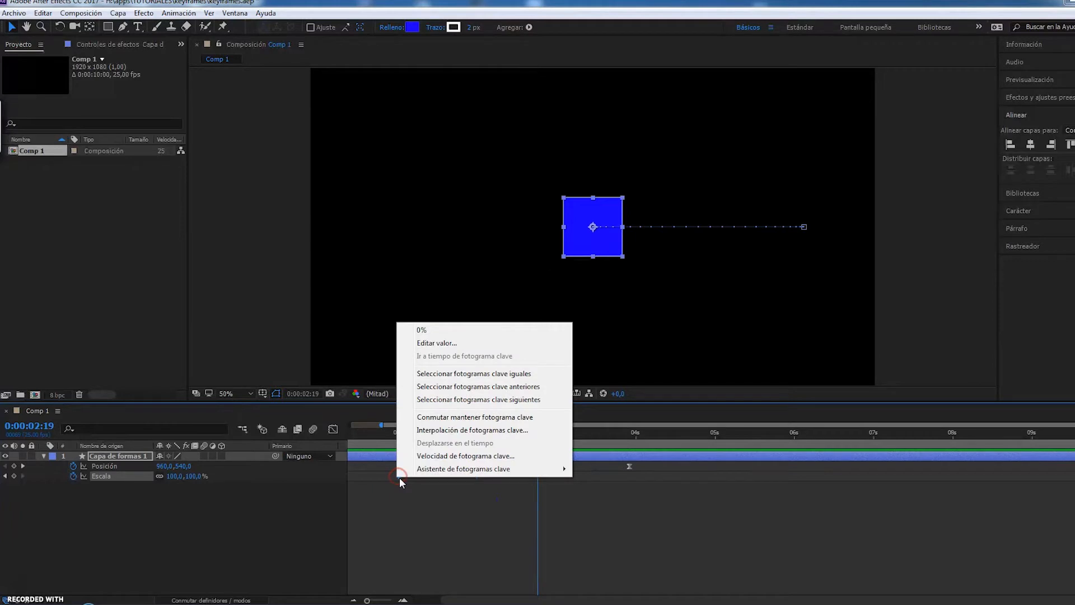
left_click(483, 430)
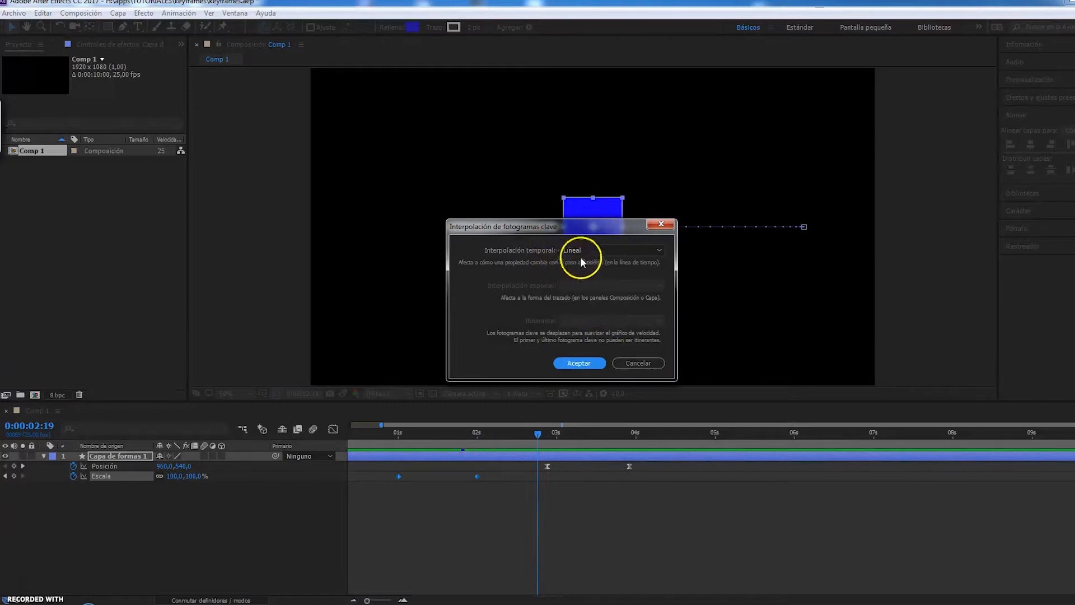
left_click(639, 364)
Examine the temporal interpolation options for both Position keyframes and cancel without changing them.
left_click_drag(657, 504, 533, 462)
right_click(550, 468)
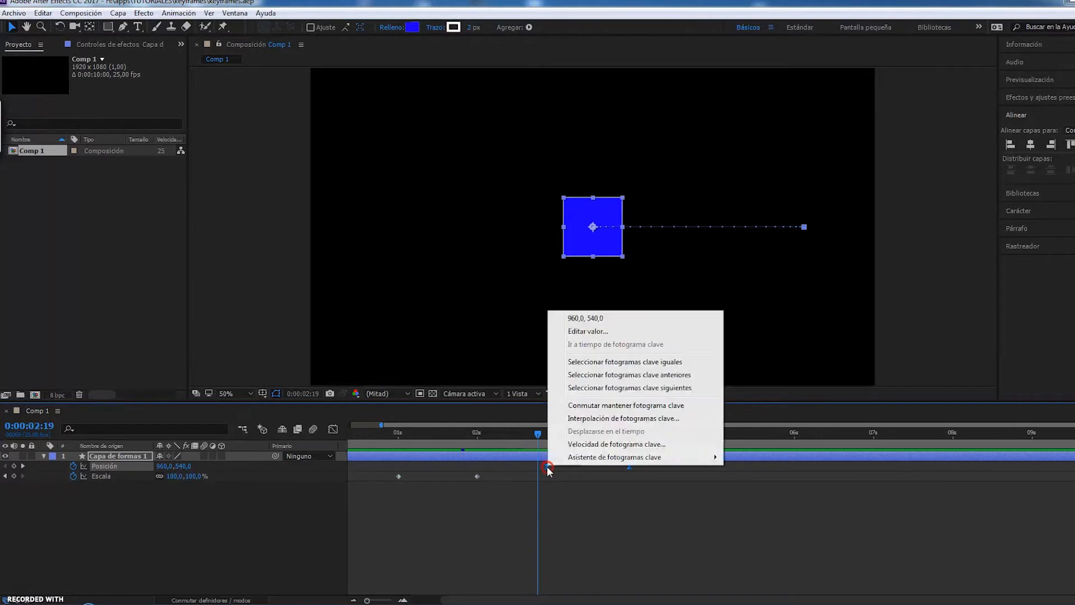
left_click(625, 419)
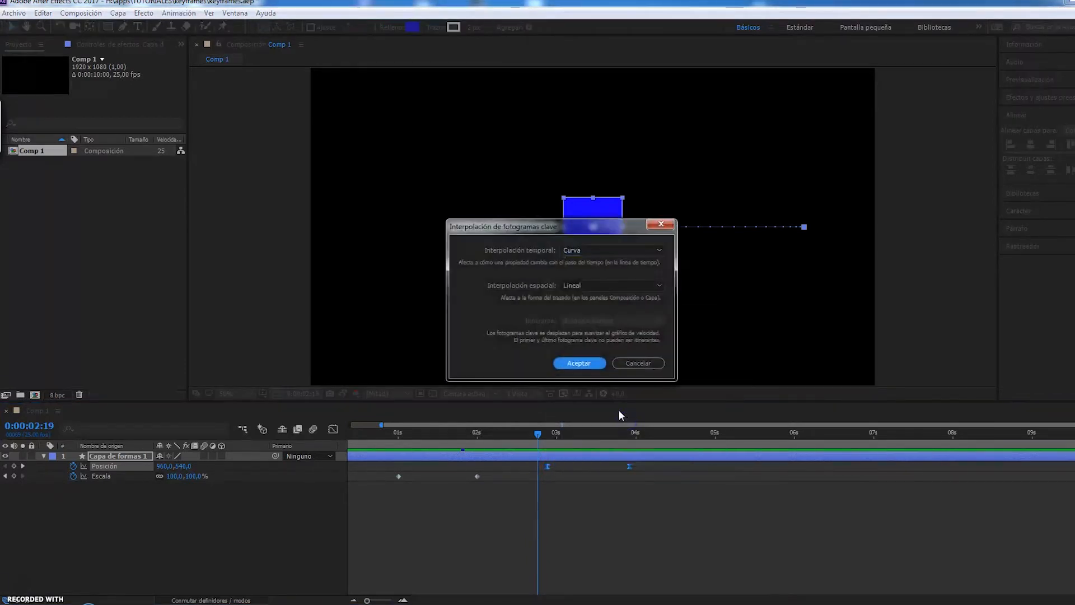
left_click(600, 251)
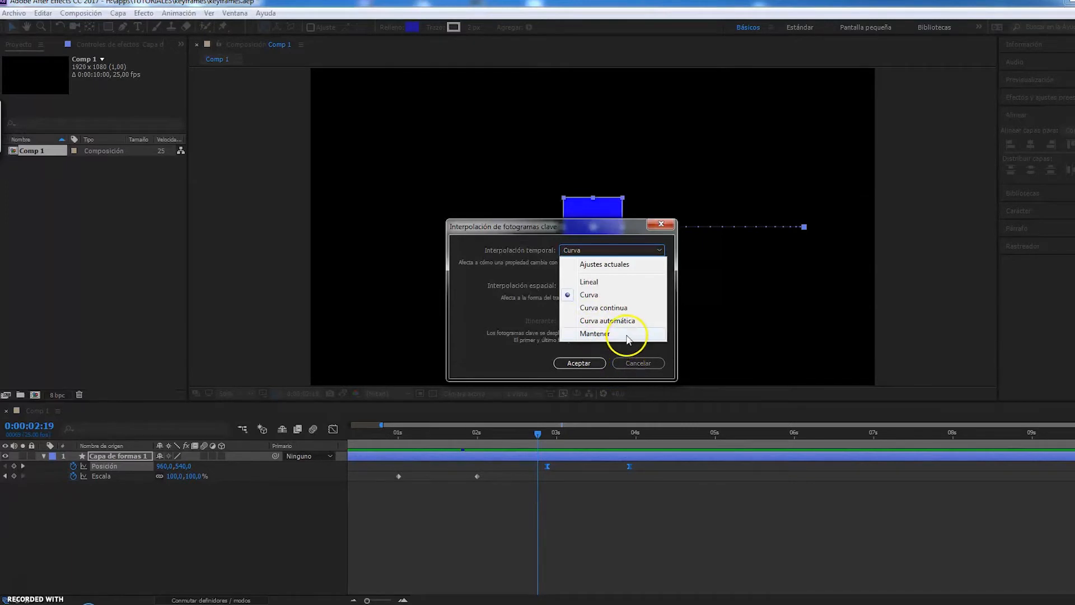
left_click(600, 524)
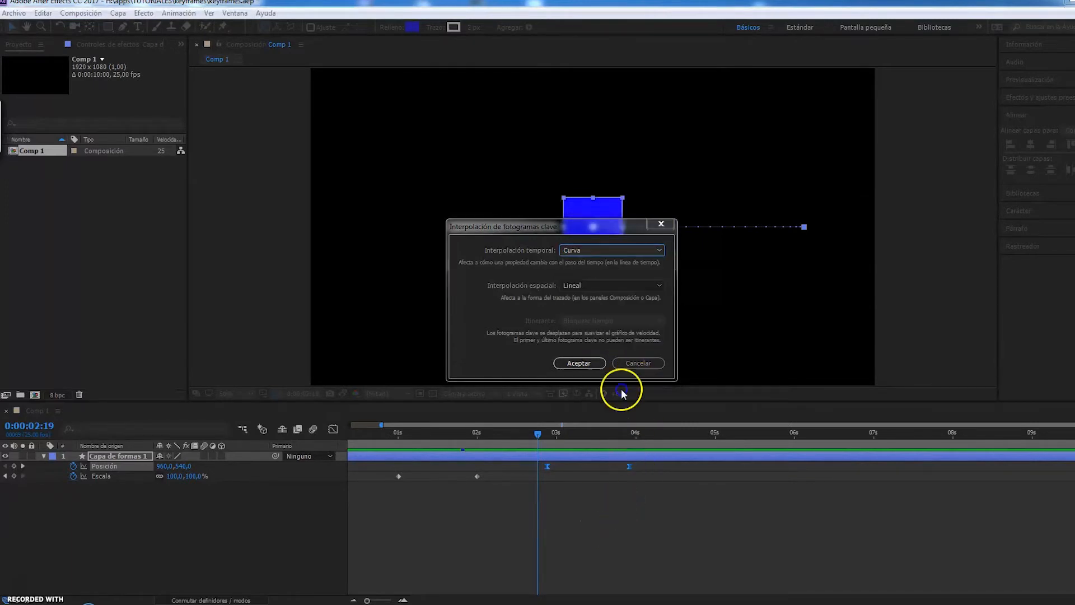
left_click(640, 363)
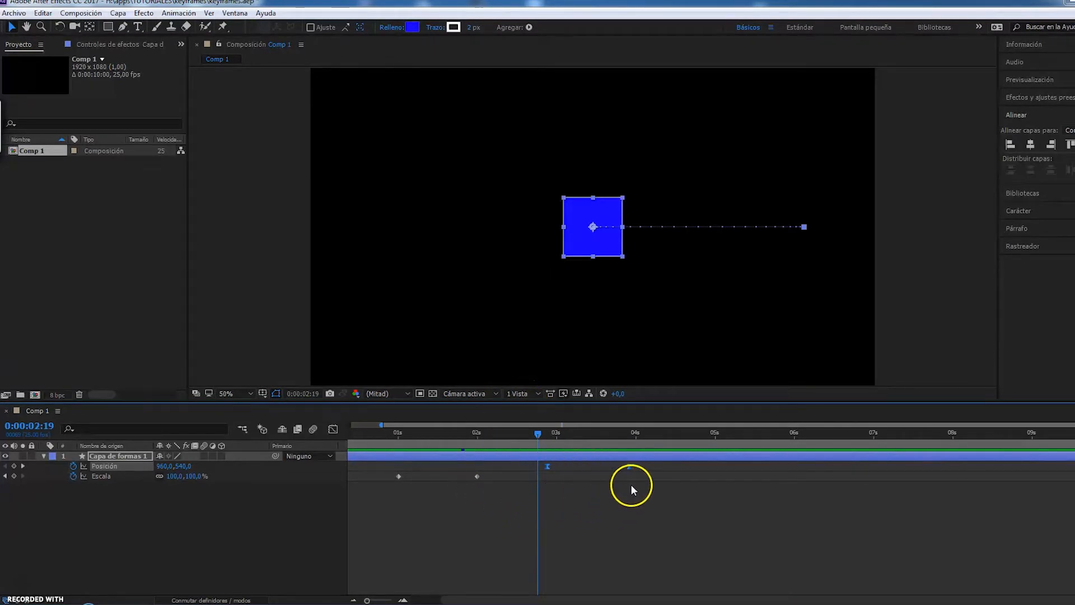
Show the speed graph of both Position keyframes and fit the whole curve to the Graph Editor view.
left_click_drag(648, 493, 525, 461)
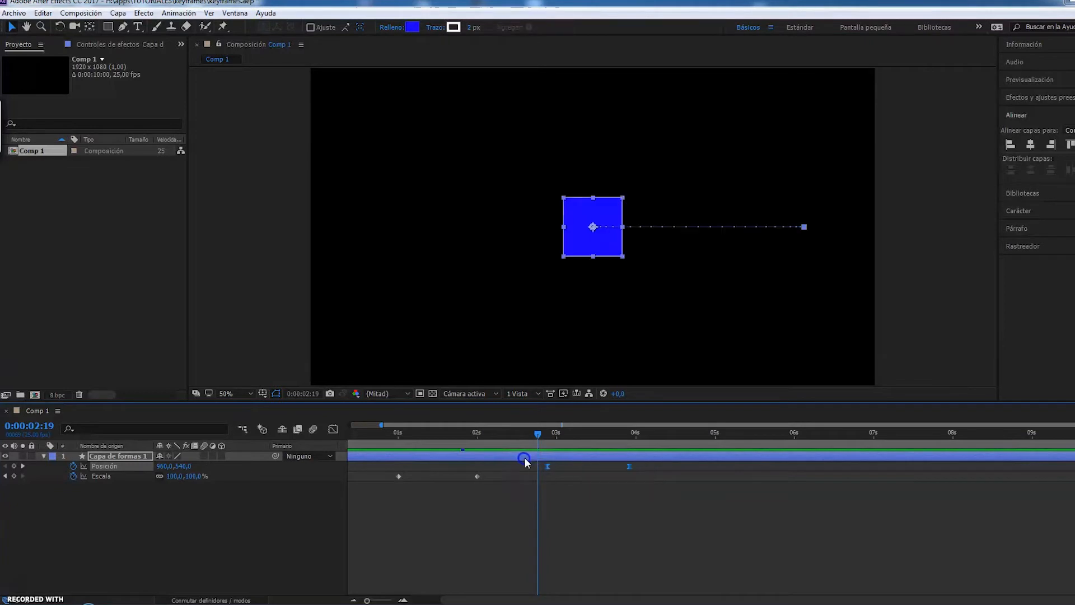
left_click(332, 429)
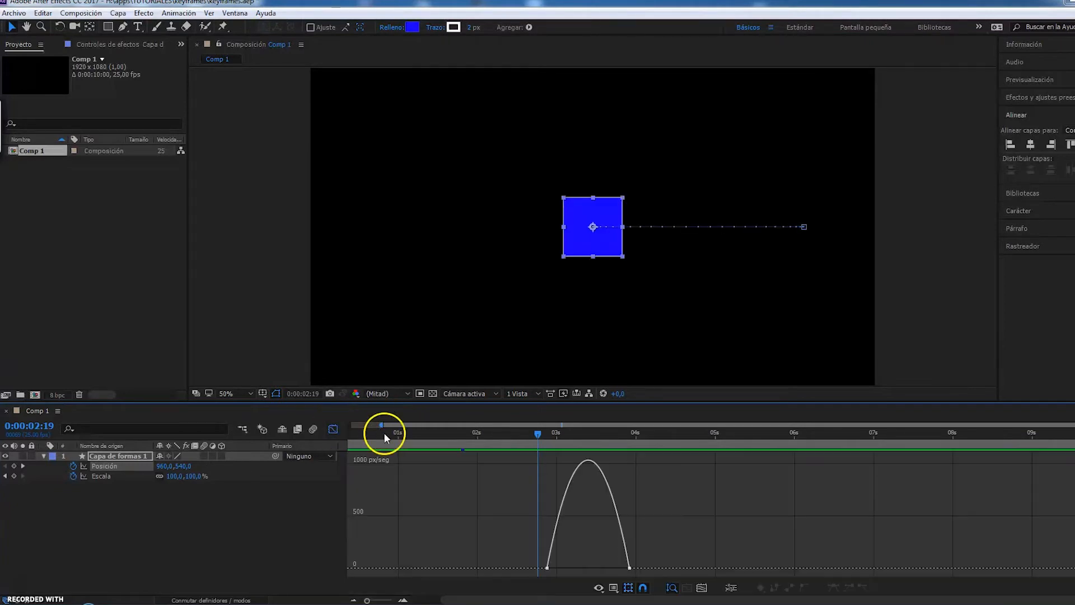
left_click(702, 588)
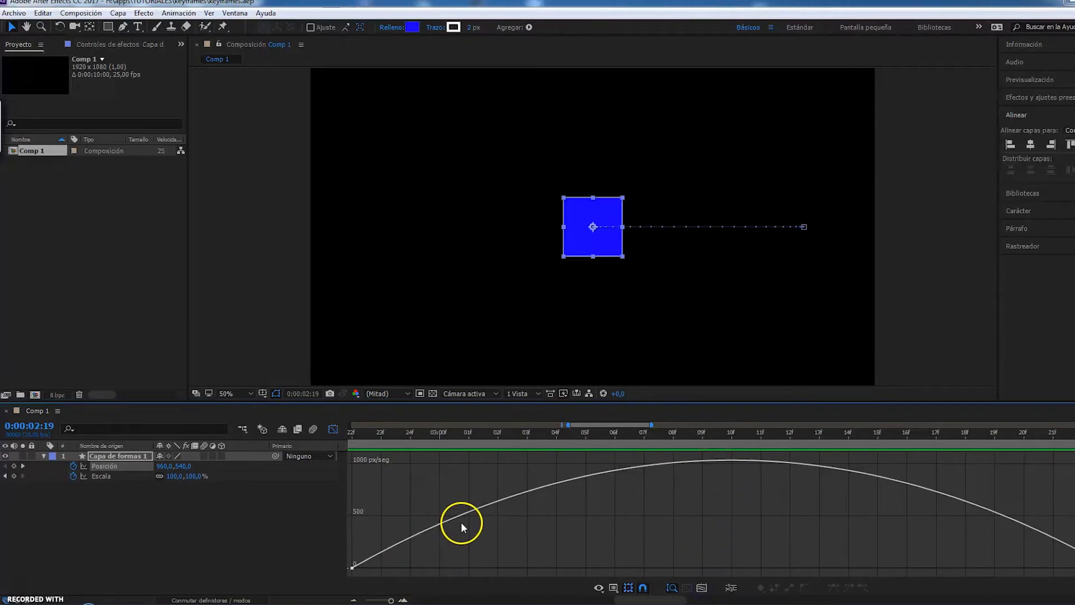
Extend both Position keyframes' easing handles until they meet midway in the speed graph at about 0:00:03:10, and preview the motion.
left_click(351, 567)
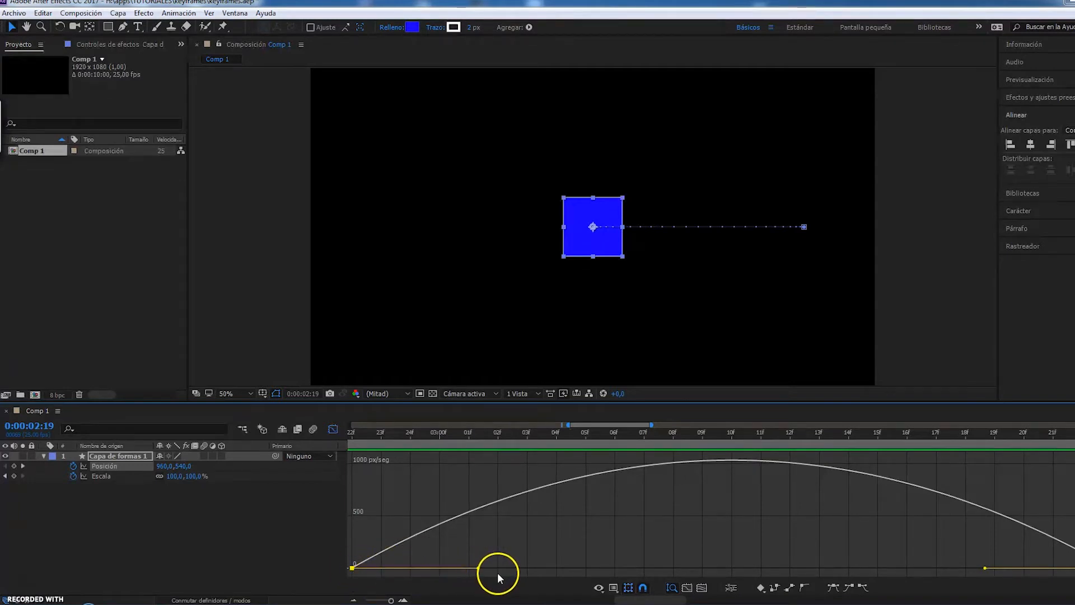
left_click_drag(478, 570, 735, 578)
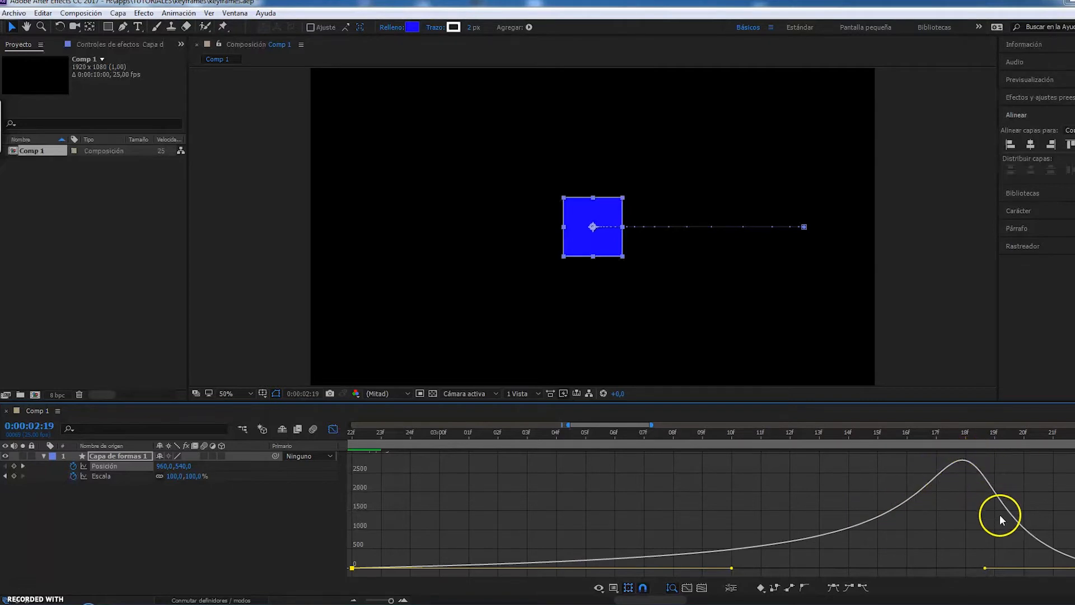
left_click_drag(985, 567, 729, 580)
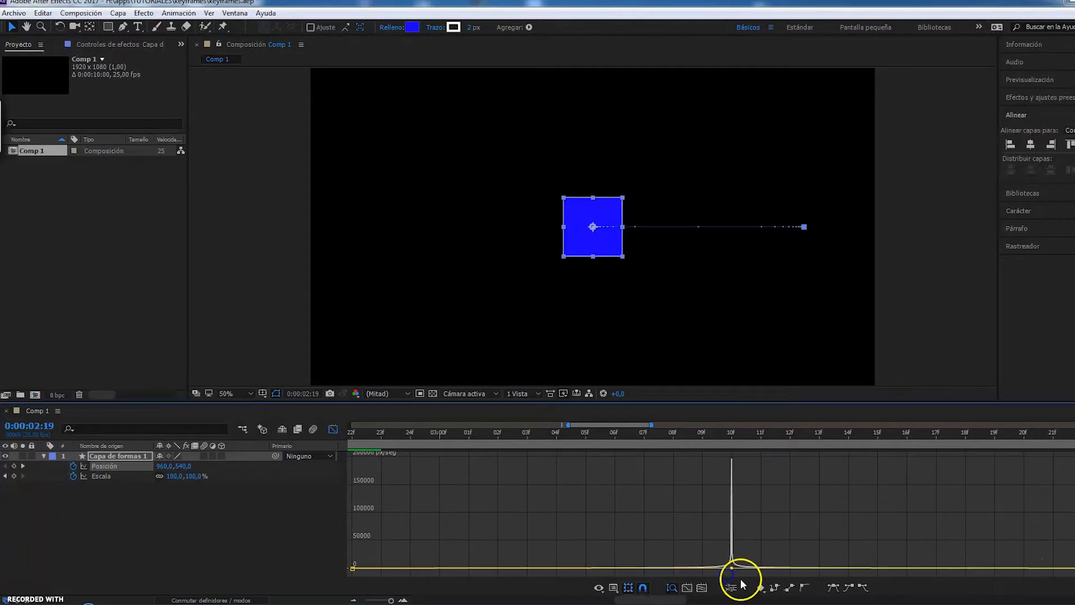
left_click(731, 540)
key("space")
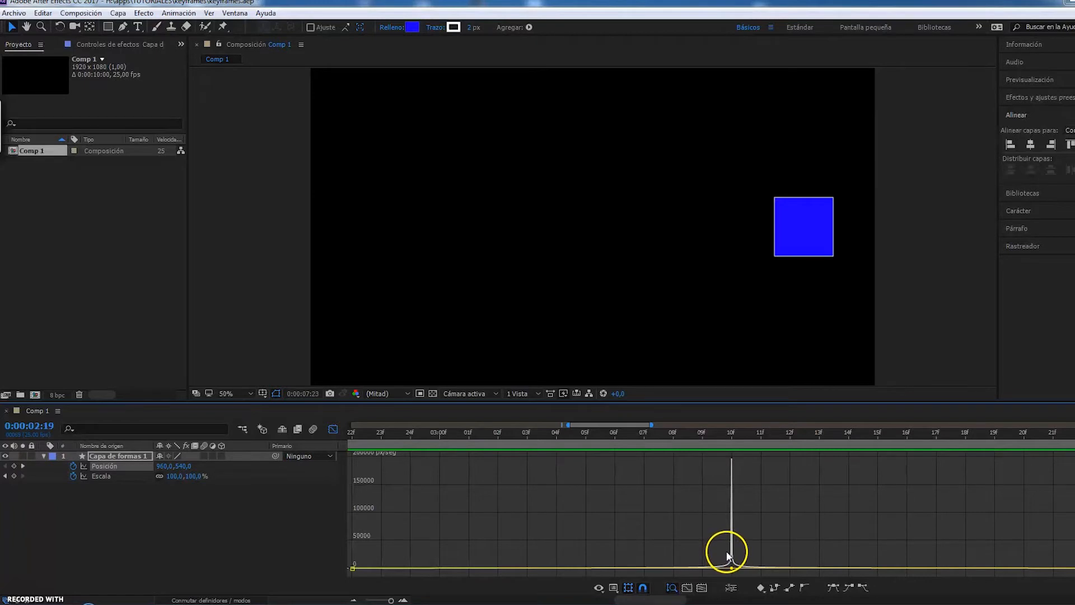
key("space")
Pull the first Position keyframe's easing handle back almost to the keyframe so the speed peaks at the start, and preview the motion.
left_click(730, 567)
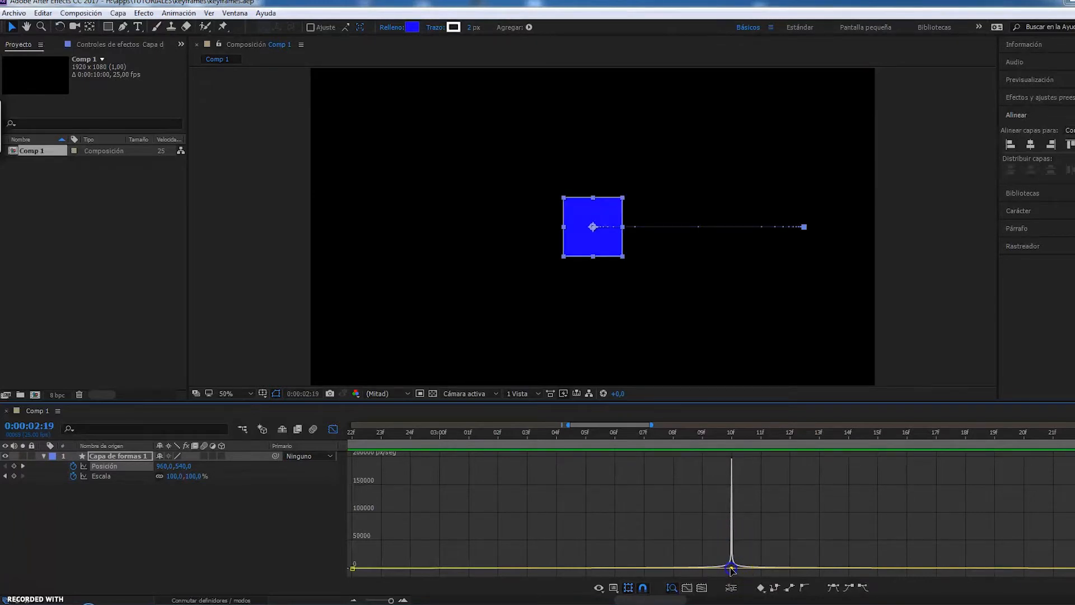
left_click_drag(735, 569, 354, 568)
left_click(732, 568)
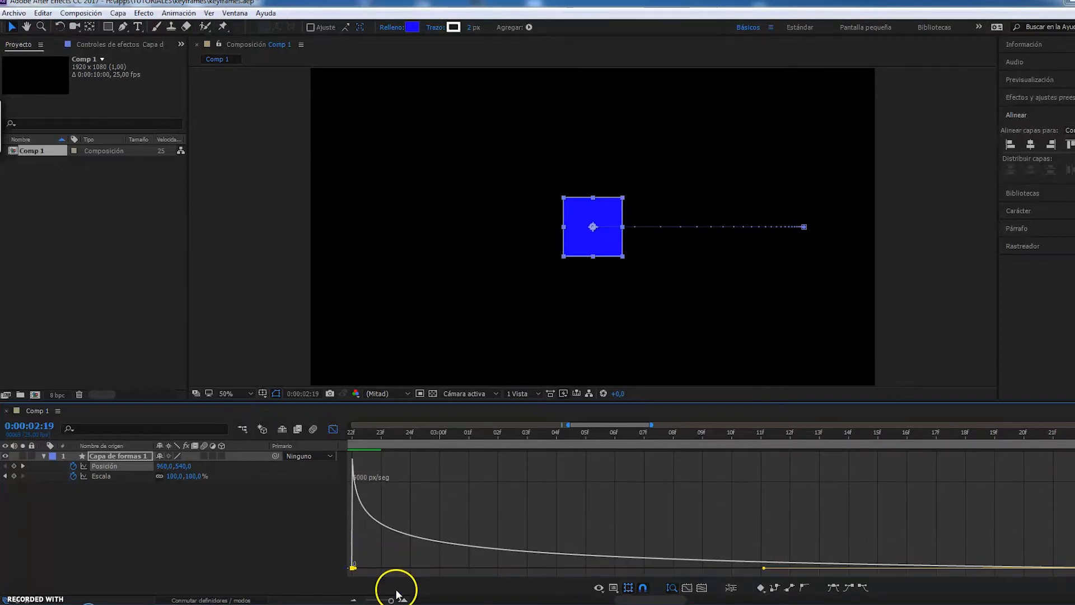
key("space")
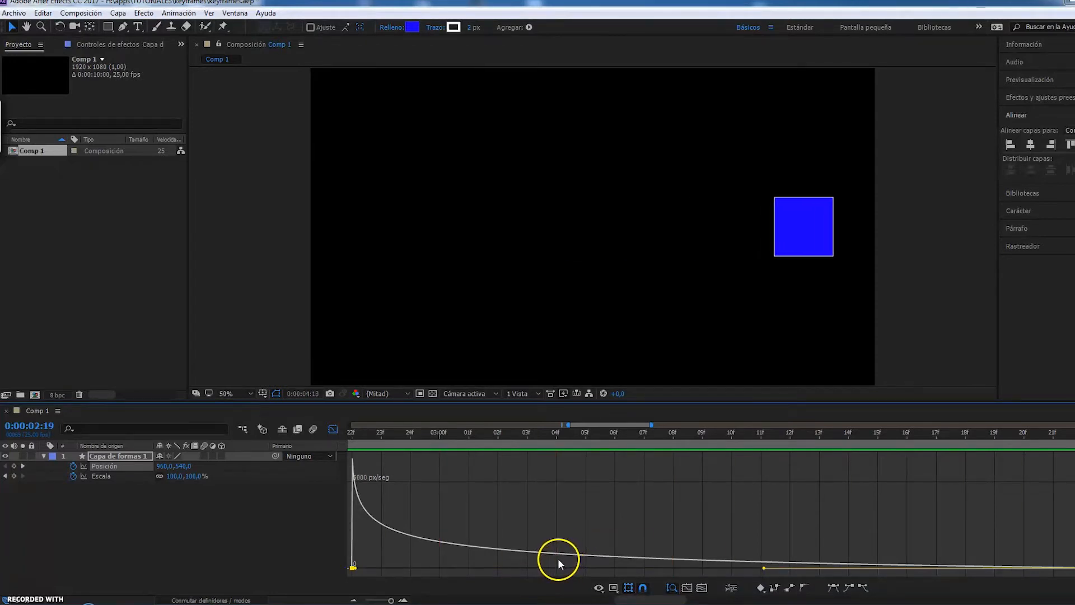
Leave the Graph Editor and show the keyframes of the whole animation in the timeline with nothing selected.
left_click(333, 429)
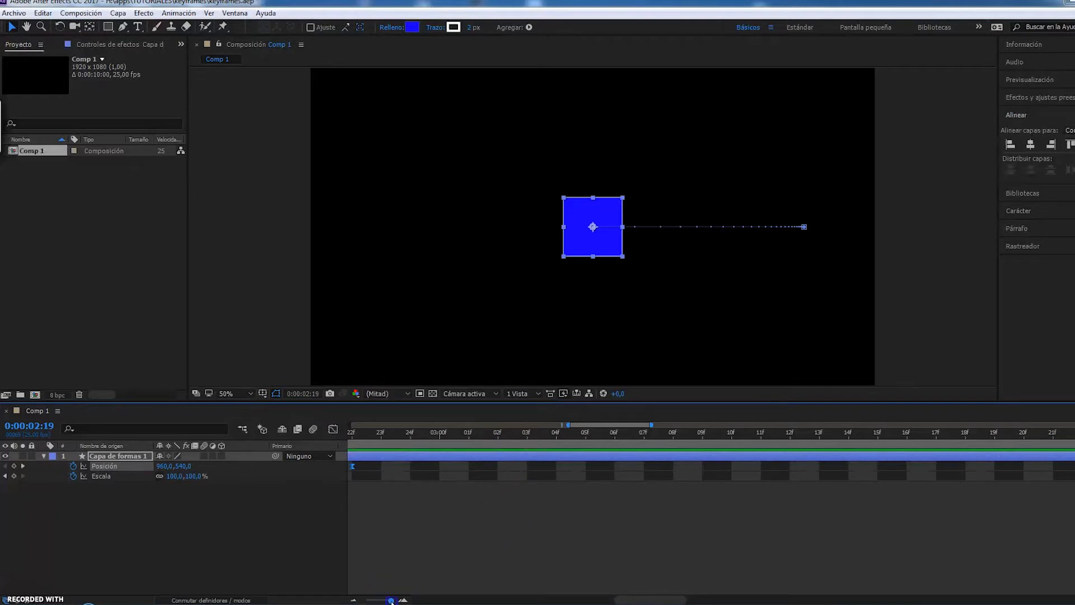
left_click_drag(391, 600, 366, 600)
left_click(547, 537)
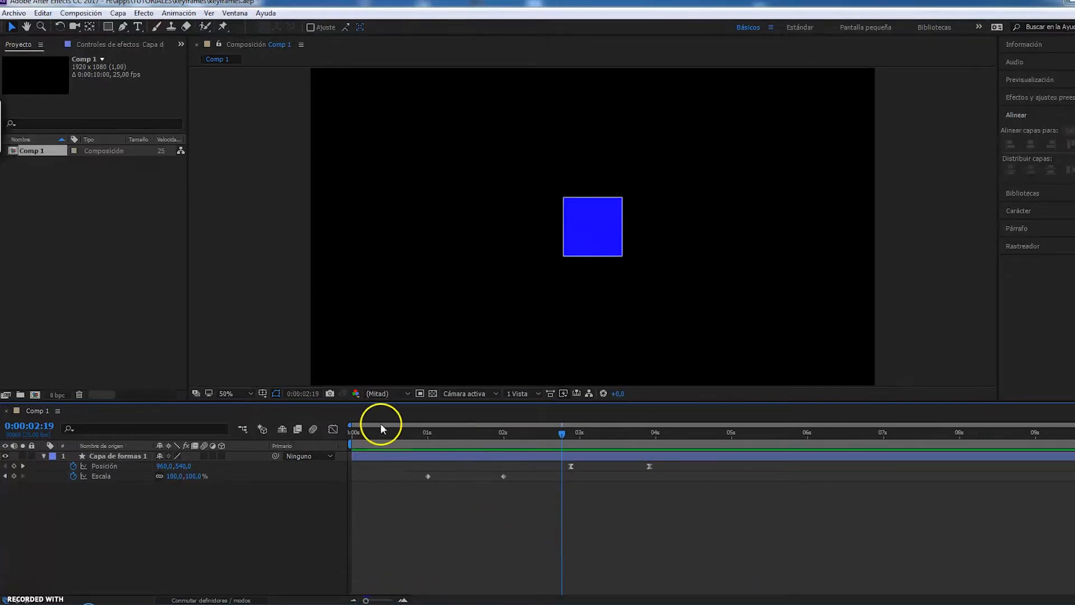
Show the speed graph of both Scale keyframes, lower the first keyframe's speed to 0, and preview the animation.
left_click_drag(392, 507, 509, 471)
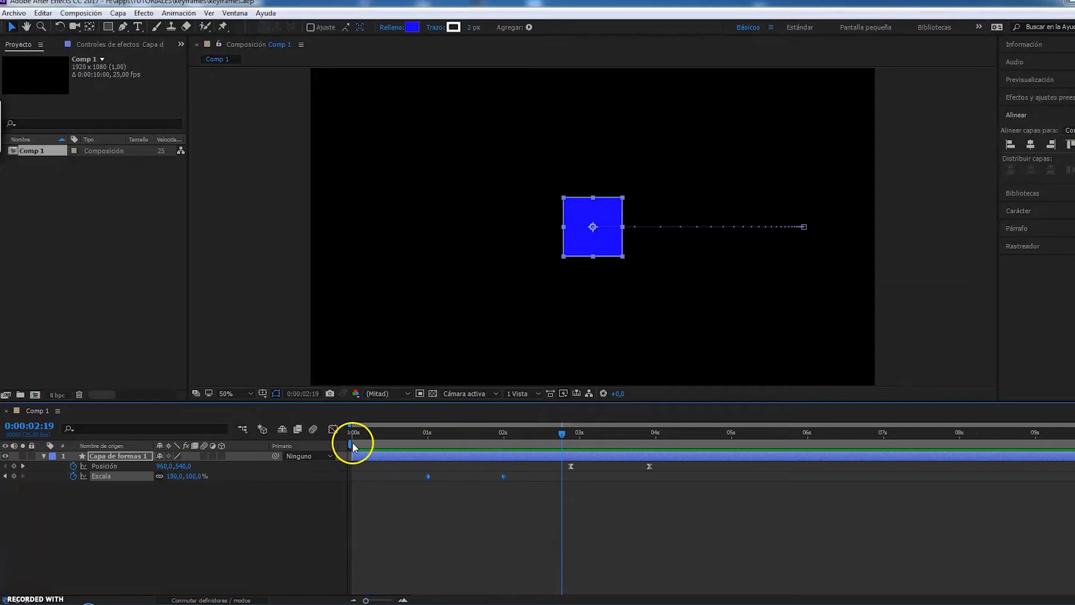
left_click(333, 428)
mouse_move(427, 463)
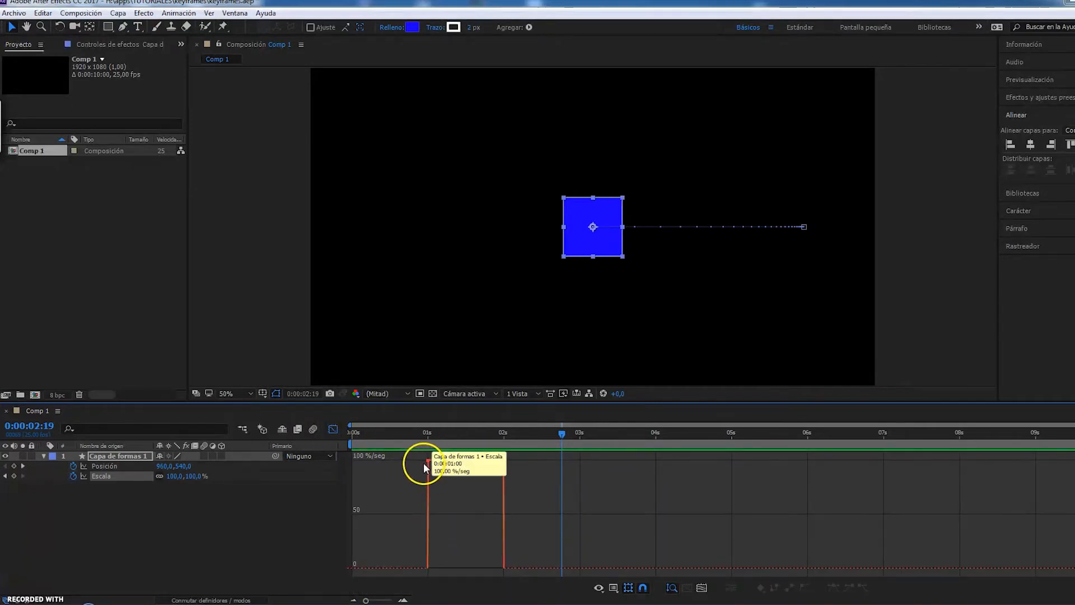
left_click_drag(427, 463, 441, 567)
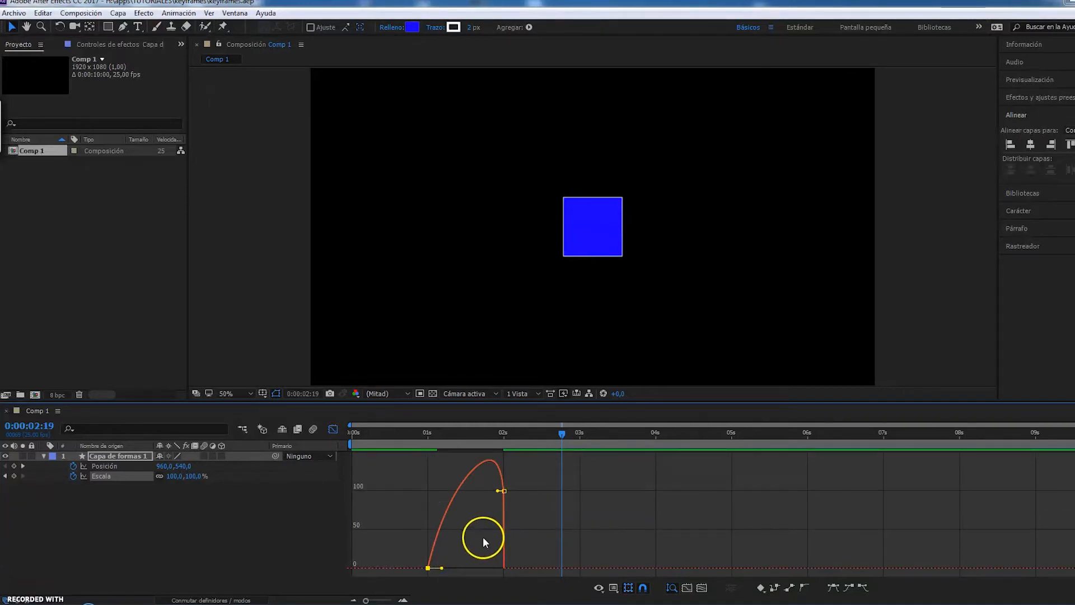
key("space")
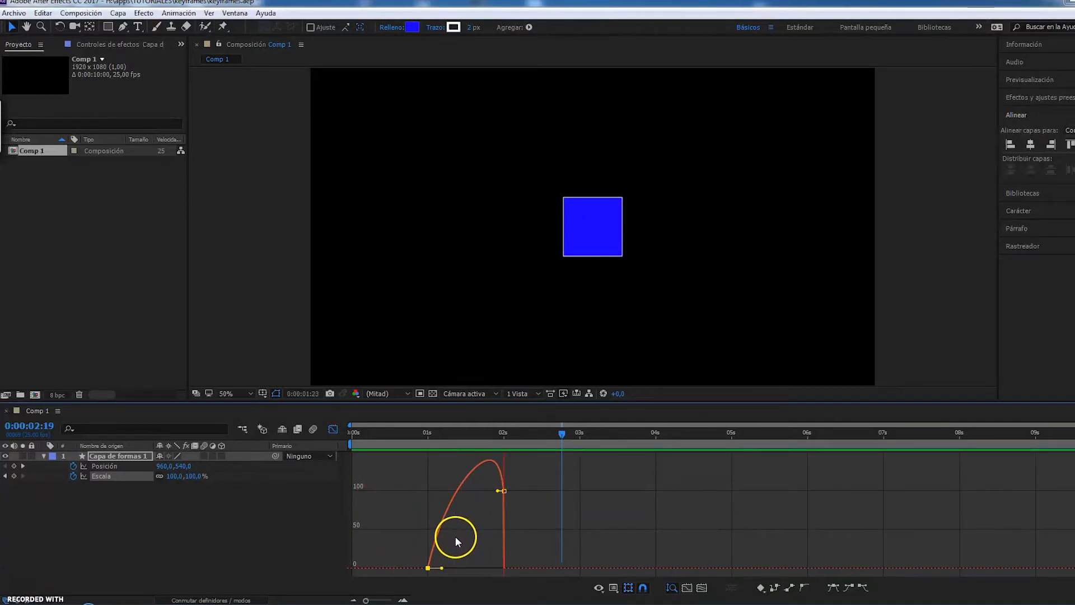
key("space")
Step through the Scale animation frame by frame from about 0:00:01:00 to examine how the value follows the speed curve.
left_click(423, 438)
key("Page_Down")
key("Page_Down")
key("Page_Down")
key("Page_Down")
key("Page_Down")
key("Page_Down")
key("Page_Down")
key("Page_Down")
key("Page_Down")
key("Page_Down")
key("Page_Down")
key("Page_Down")
key("Page_Down")
key("Page_Down")
key("Page_Down")
key("Page_Down")
key("Page_Down")
key("Page_Down")
key("Page_Down")
key("Page_Down")
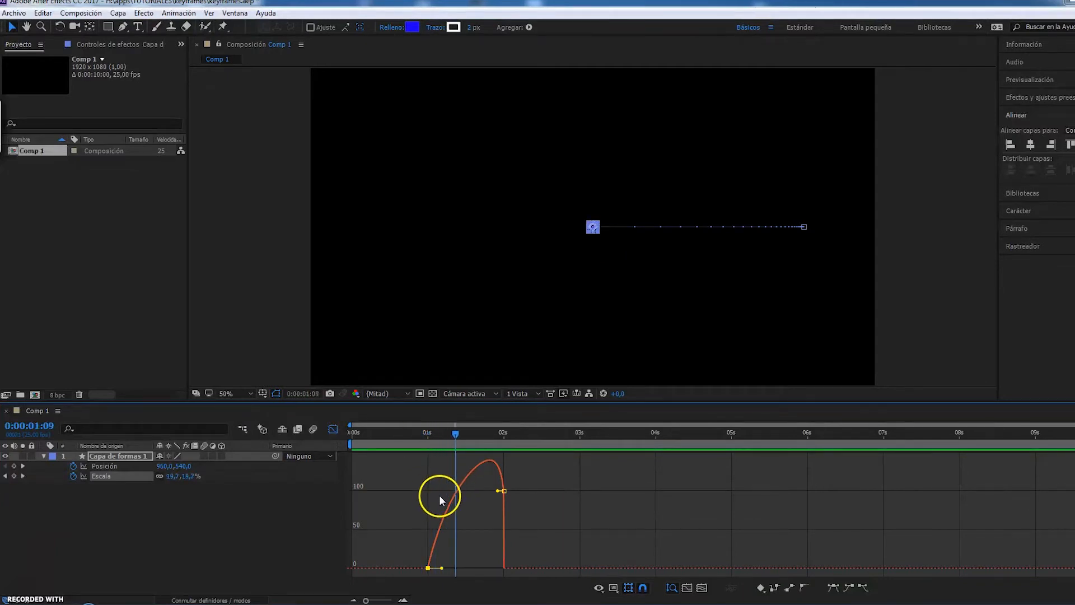
key("Page_Down")
key("Page_Down")
key("Page_Down")
key("Page_Down")
key("Page_Down")
key("Page_Down")
key("Page_Down")
key("Page_Down")
key("Page_Down")
key("Page_Down")
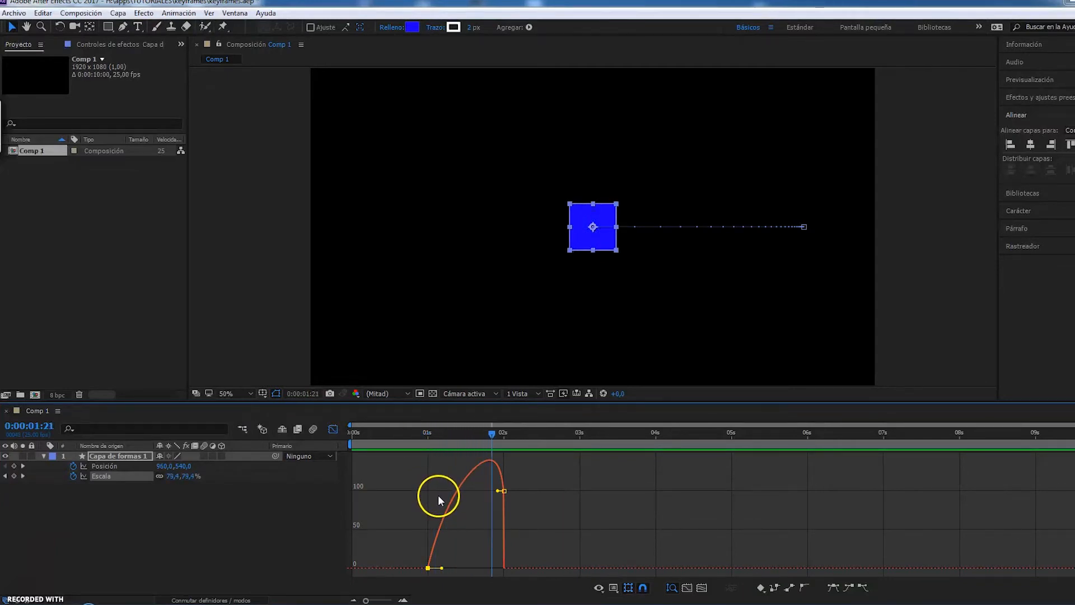
key("Page_Up")
key("Page_Up")
key("Page_Up")
Leave the Graph Editor, with the first Scale keyframe returned to linear interpolation and all keyframes deselected.
left_click(333, 430)
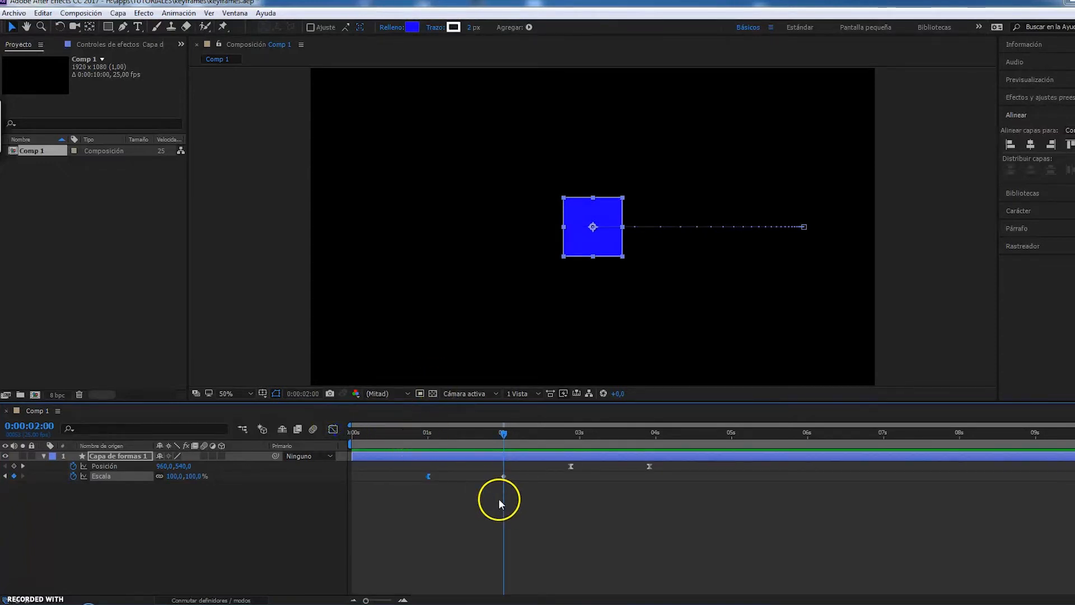
key("space")
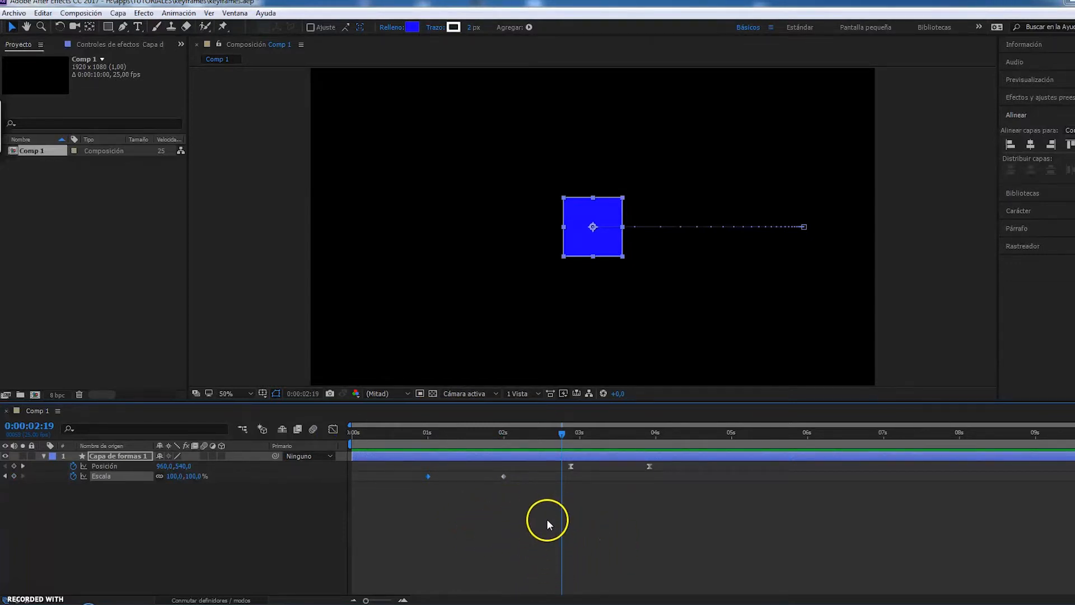
left_click(499, 523)
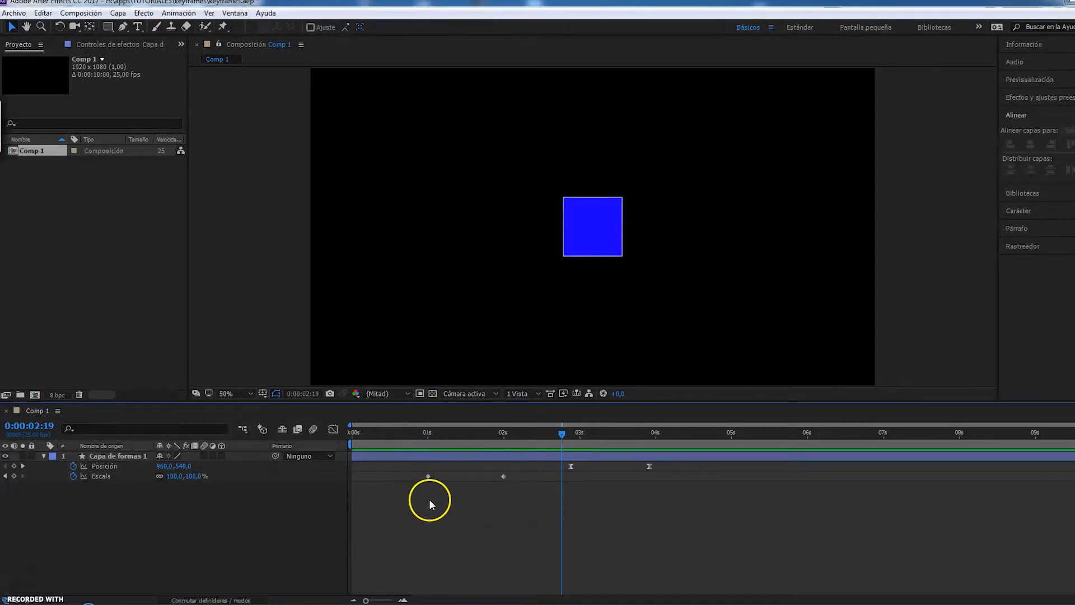
Add a Scale keyframe at 0:00:02:10 that keeps the current value.
left_click_drag(414, 442, 535, 441)
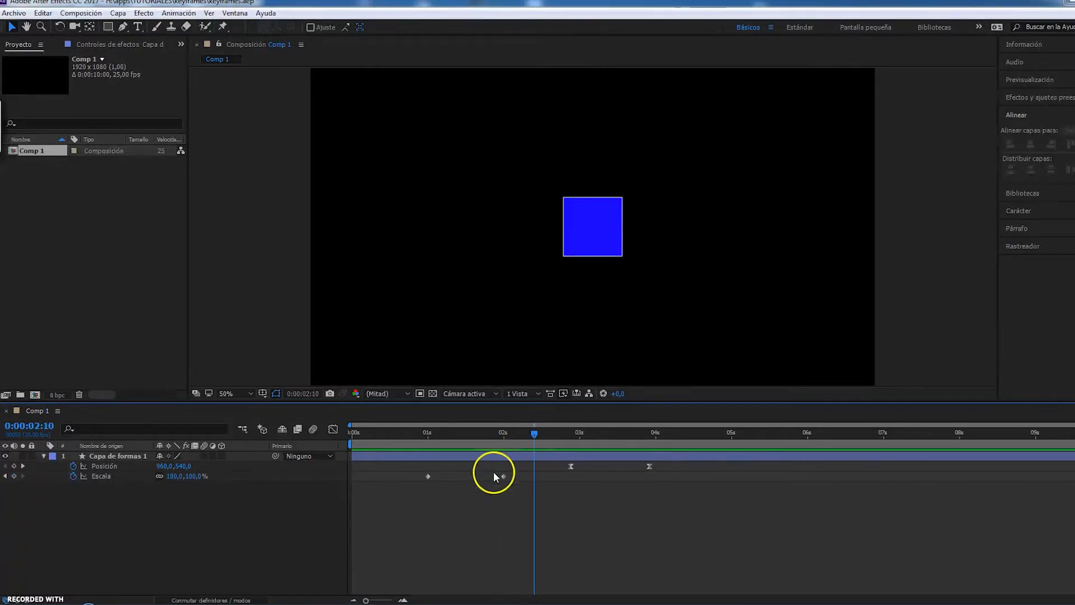
left_click(181, 475)
left_click(239, 535)
left_click(14, 476)
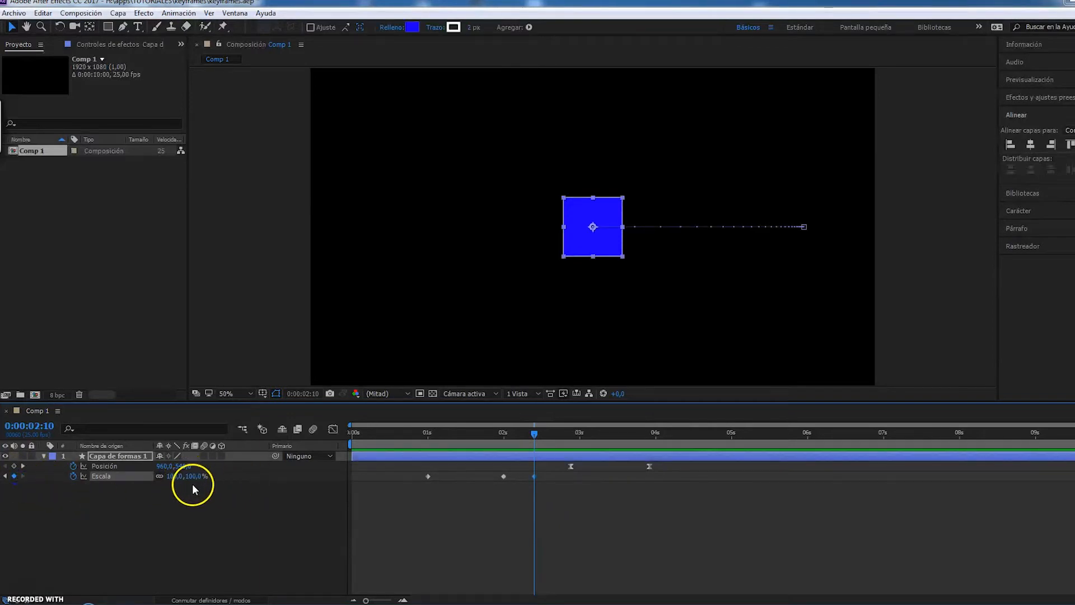
Set Scale to 165% one frame further on, at 0:00:02:11.
key("Page_Down")
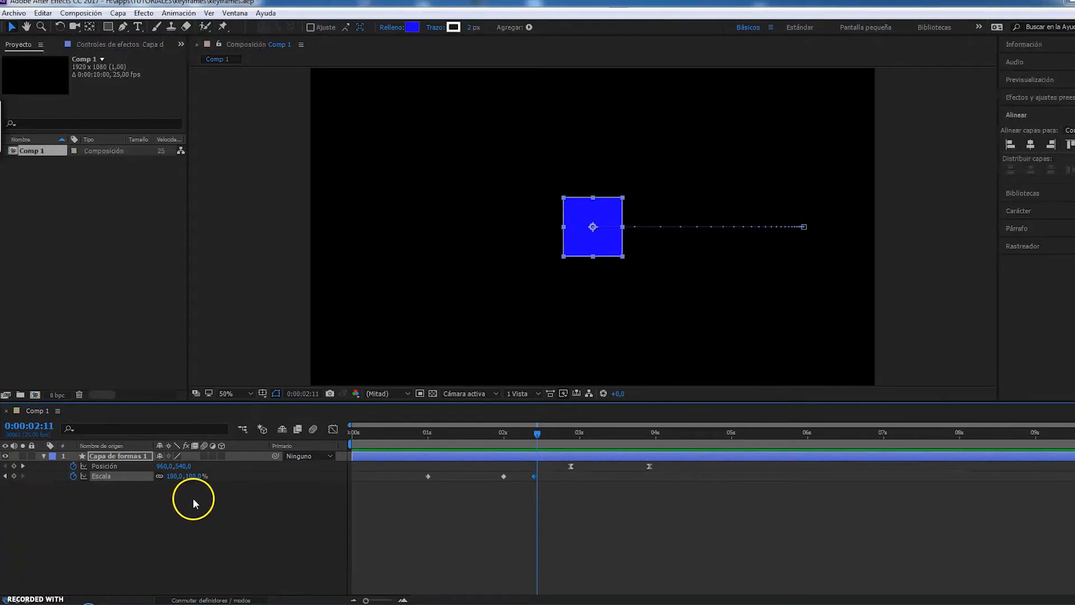
left_click(175, 476)
type("165")
key("Return")
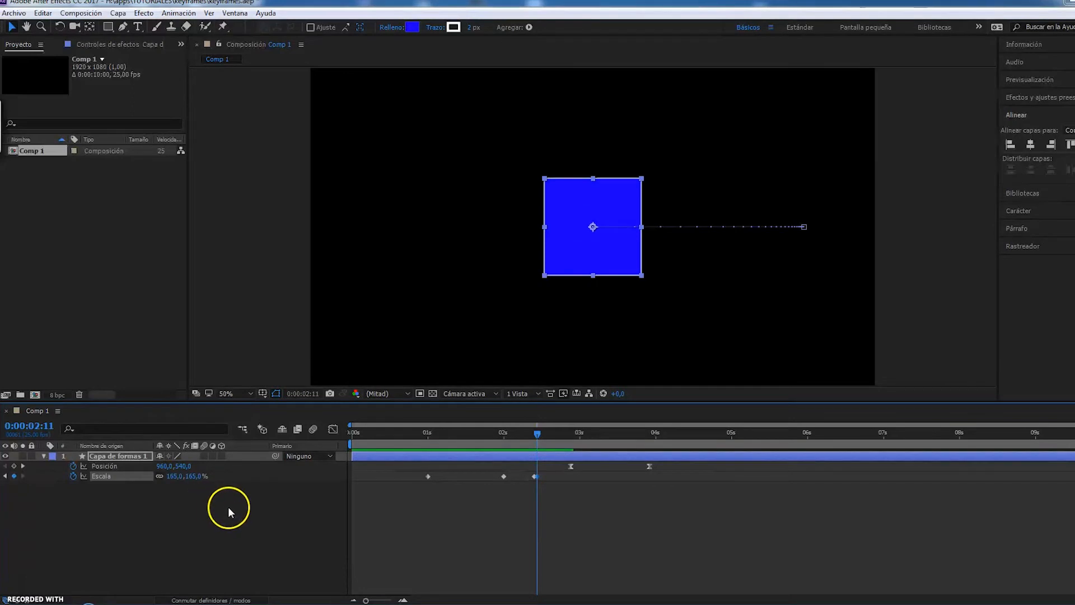
Compare the square's size on the frames 0:00:02:10 and 0:00:02:11, and undo the two added Scale keyframes.
key("Page_Up")
key("Page_Down")
key("Page_Up")
key("Page_Down")
key("ctrl+z")
key("ctrl+z")
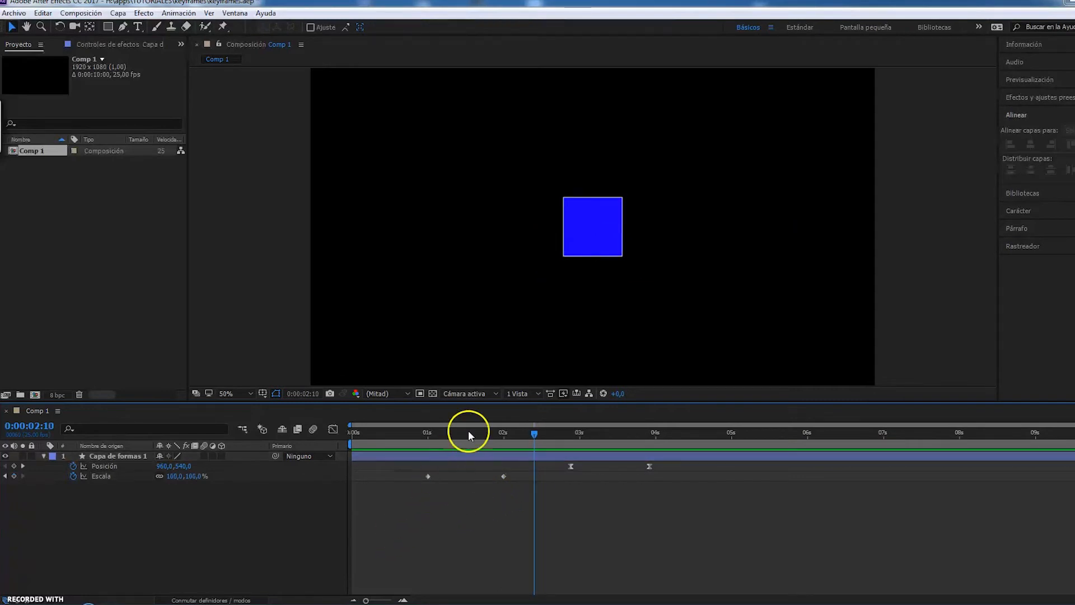
Move the current time to 0:00:01:00 and set both Scale keyframes' temporal interpolation to Mantener (hold).
mouse_move(418, 432)
left_mouse_down()
mouse_move(500, 445)
mouse_move(424, 452)
left_mouse_up()
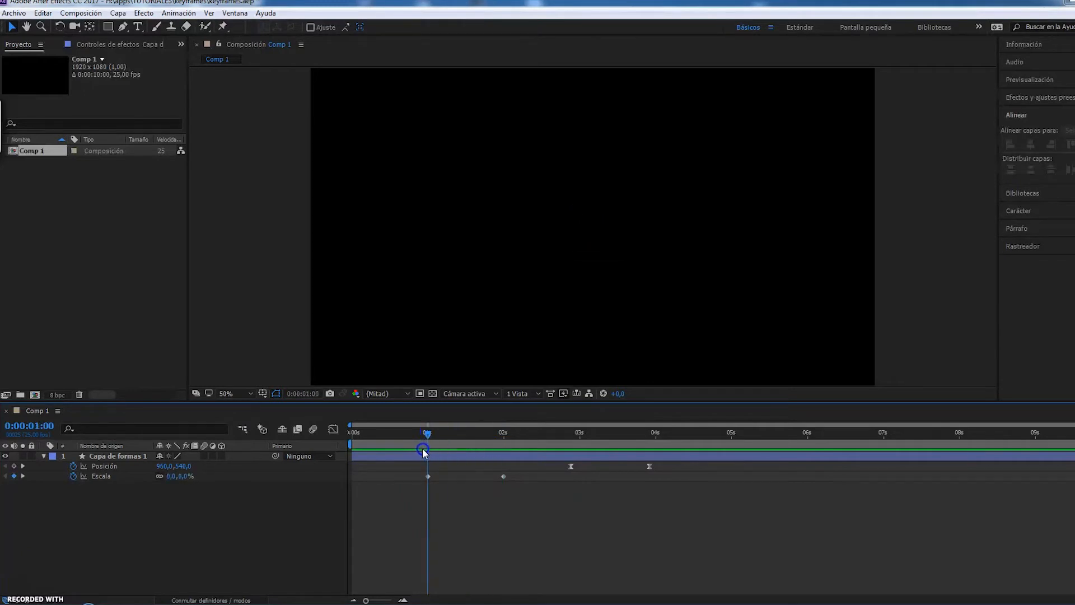
left_click(428, 476)
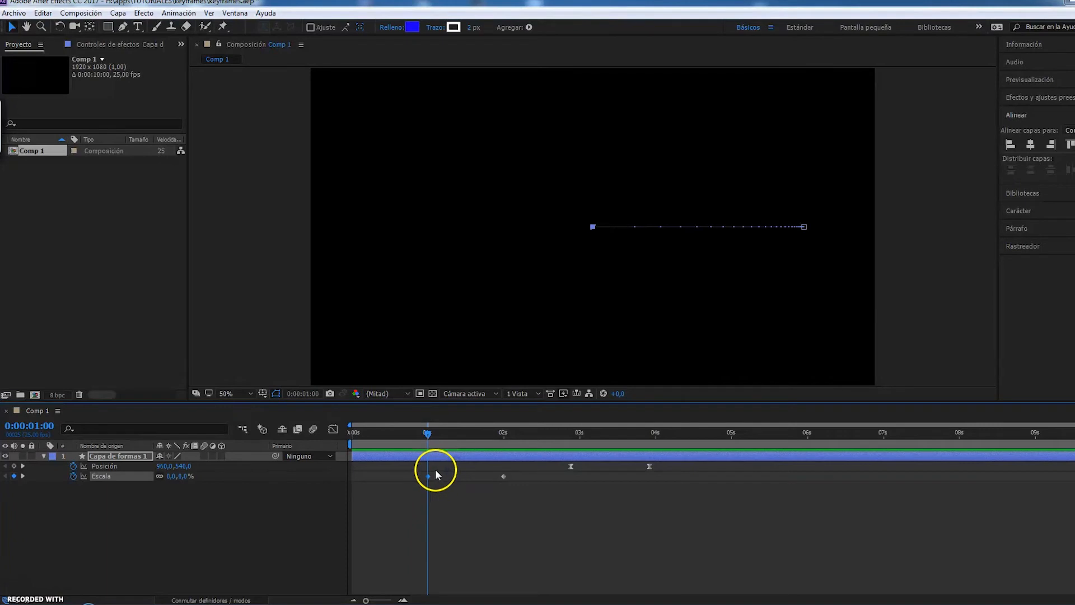
left_click_drag(527, 503, 413, 470)
right_click(429, 477)
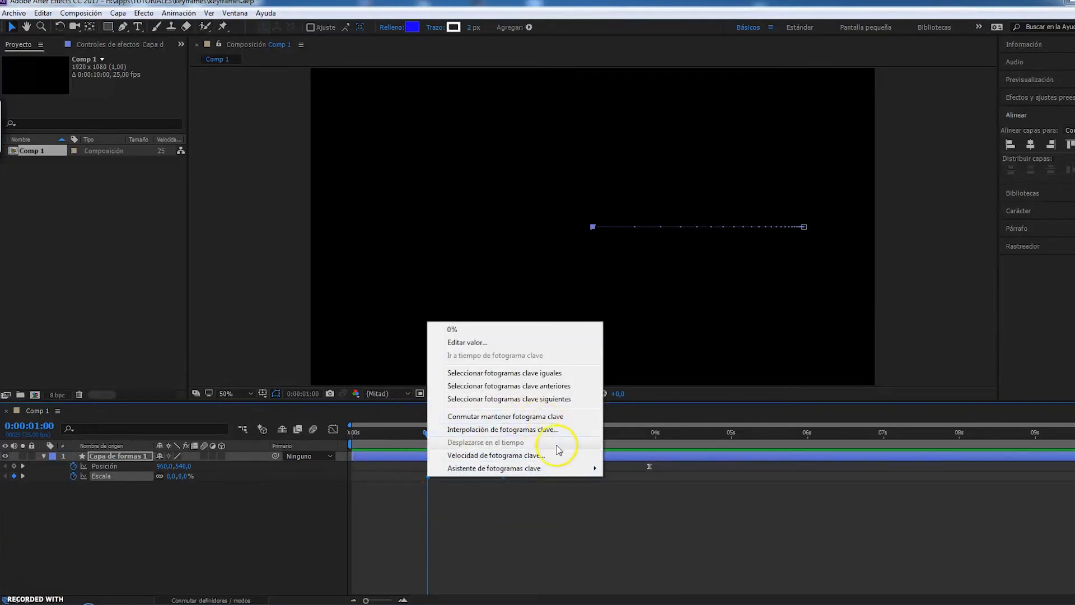
left_click(541, 429)
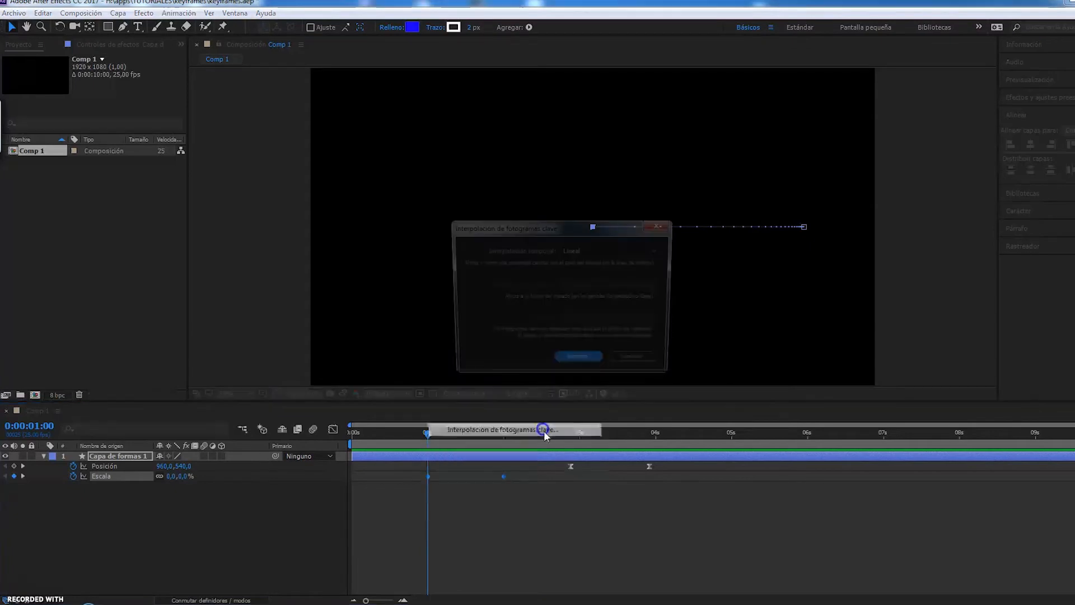
left_click(586, 251)
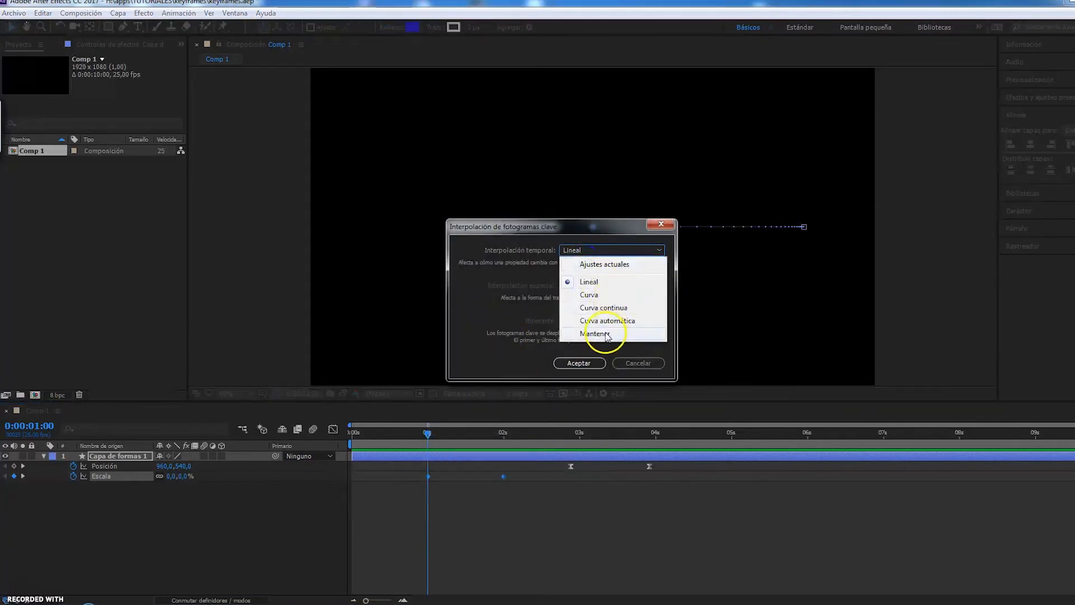
left_click(597, 334)
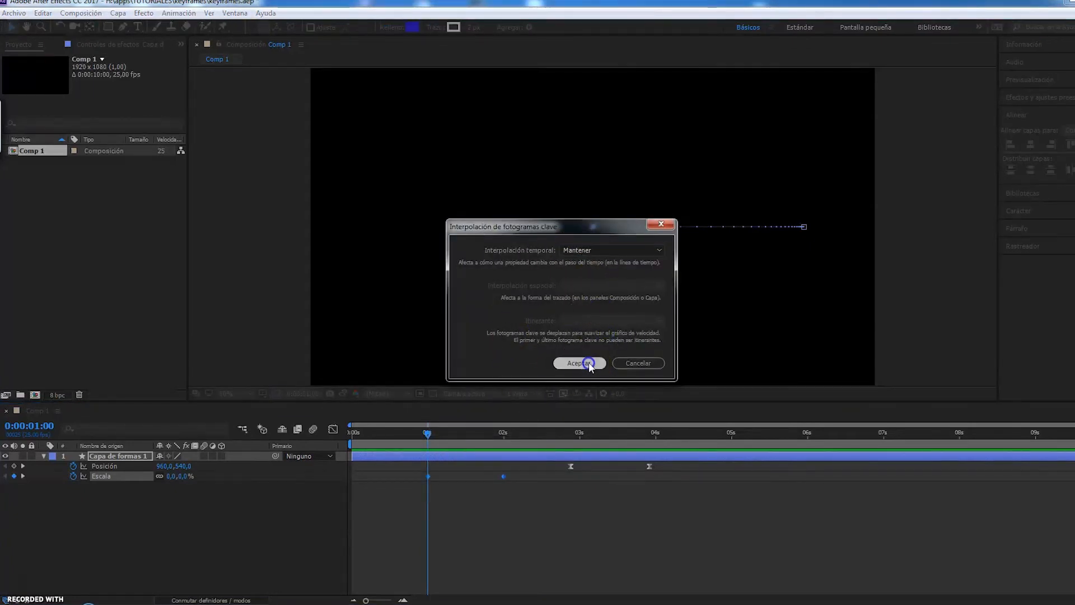
left_click(588, 364)
Deselect the keyframes and step frame by frame from 0:00:01:00 to 0:00:02:00 to examine the Scale value under hold interpolation.
key("Page_Down")
key("Page_Down")
key("Page_Down")
key("Page_Down")
key("Page_Down")
key("Page_Down")
key("Page_Down")
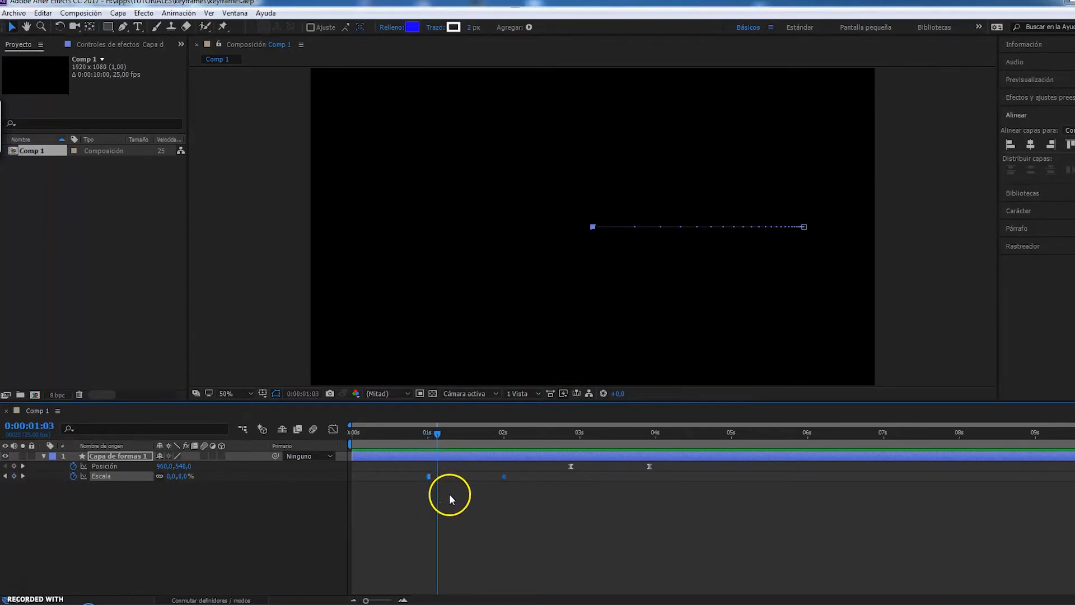
left_click(431, 512)
left_click(428, 434)
key("Page_Down")
key("Page_Down")
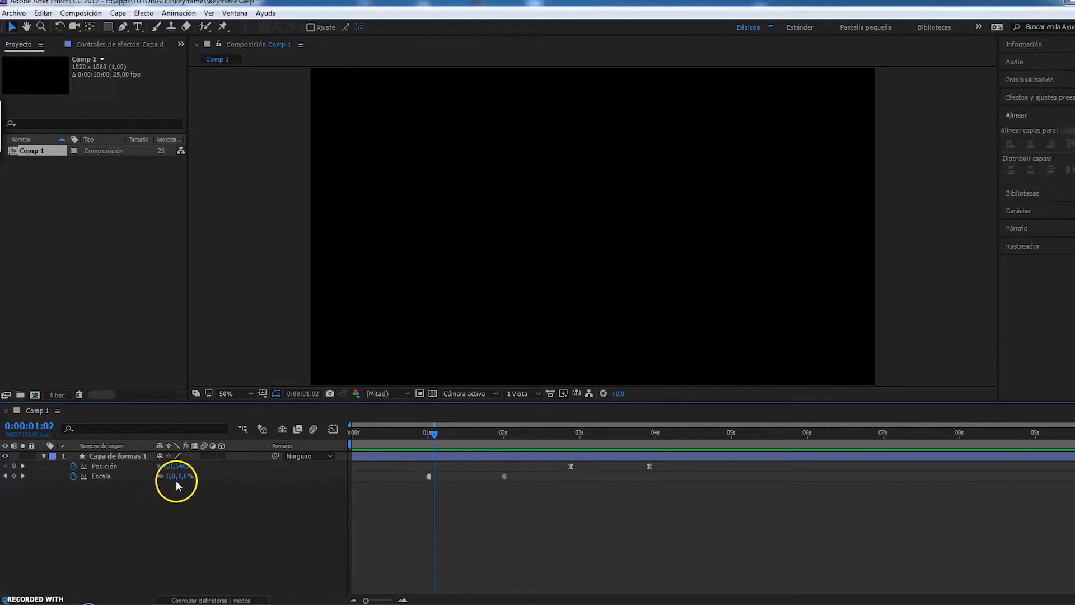
key("Page_Down")
key("Page_Down")
key("Page_Down")
key("Page_Down")
key("Page_Down")
key("Page_Down")
key("Page_Down")
key("Page_Down")
key("Page_Down")
key("Page_Down")
key("Page_Down")
key("Page_Down")
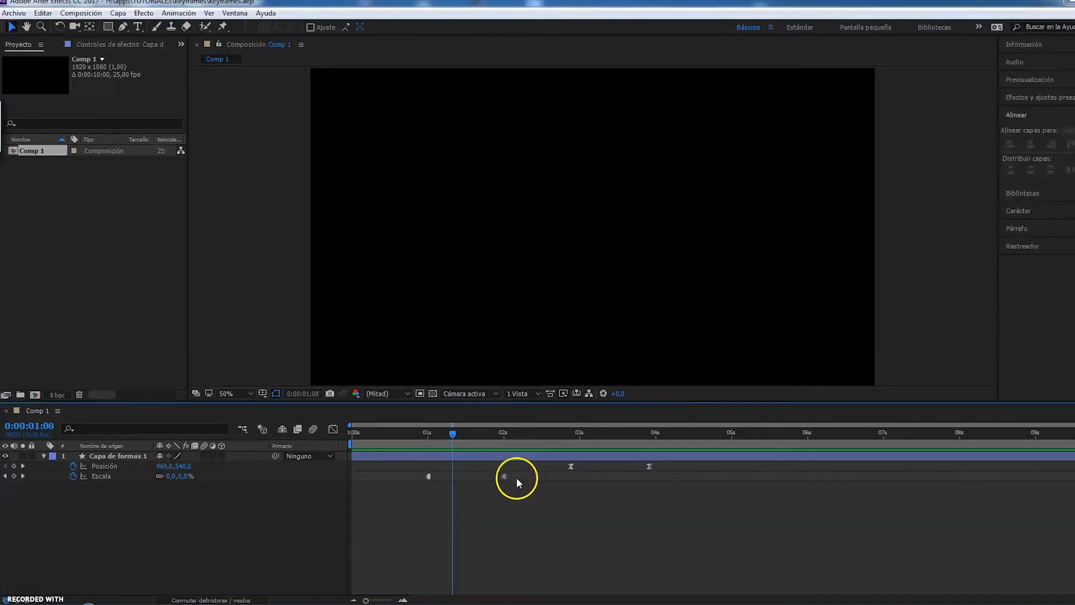
key("Page_Down")
key("Page_Down")
key("Page_Down")
key("Page_Down")
key("Page_Down")
key("Page_Down")
key("Page_Down")
key("Page_Down")
key("Page_Down")
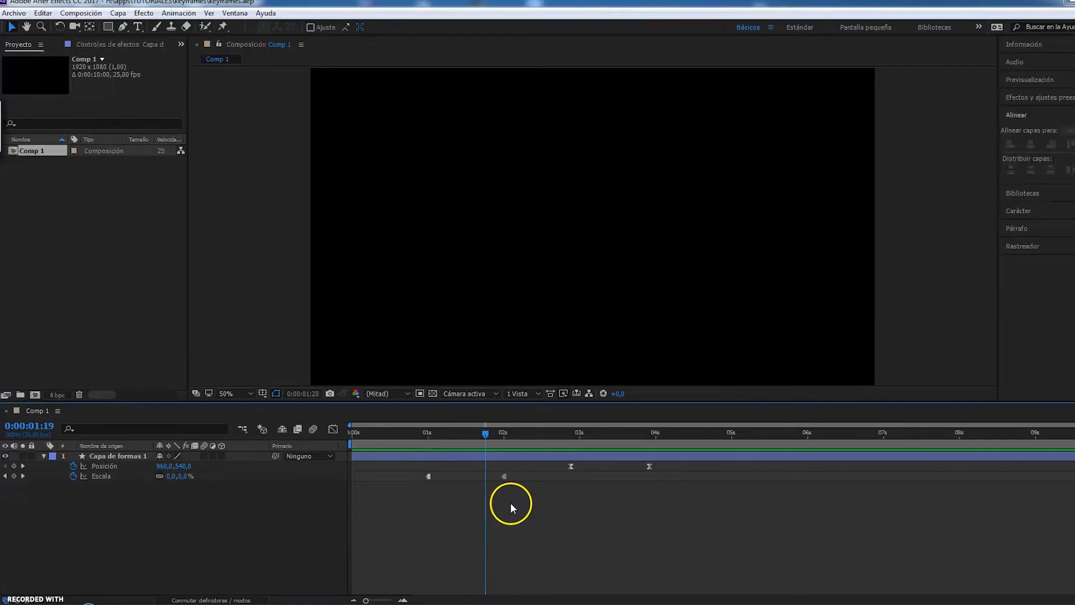
key("Page_Down")
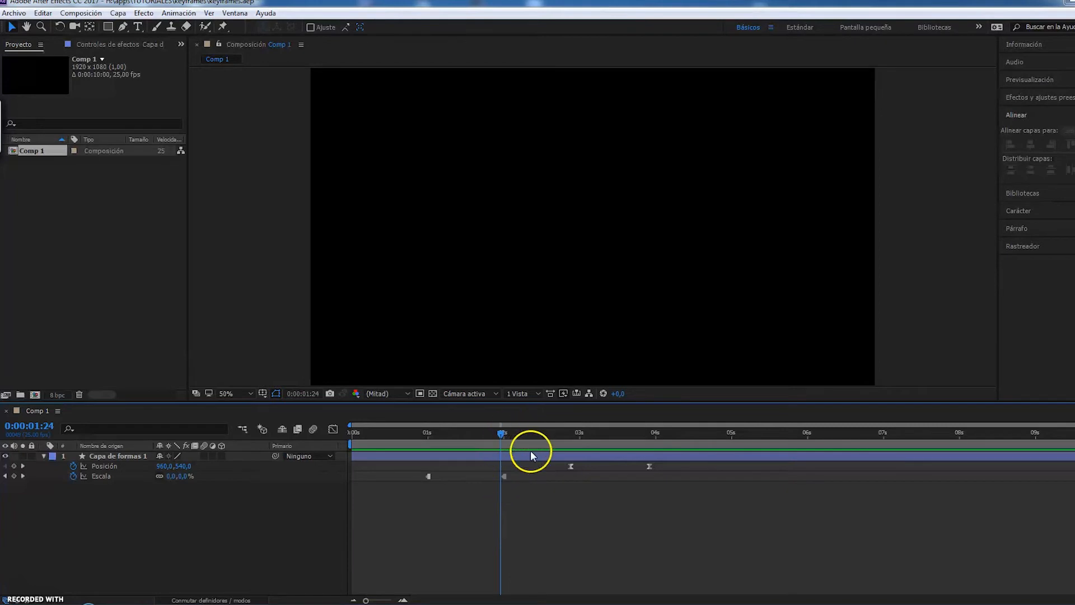
key("Page_Down")
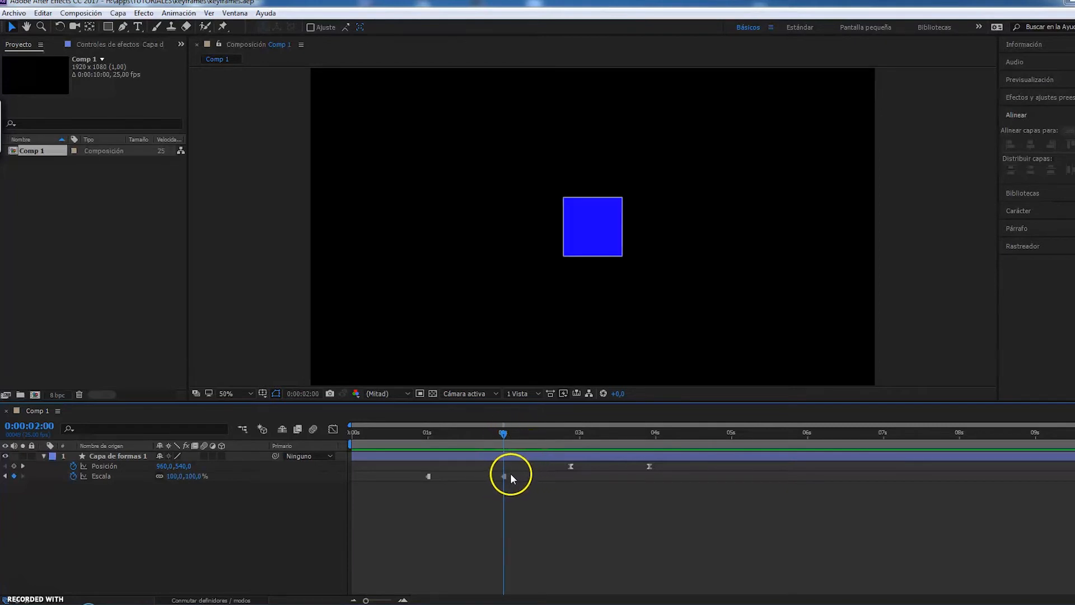
Play back the held Scale animation and move the current time to the first Position keyframe at 0:00:02:22.
key("space")
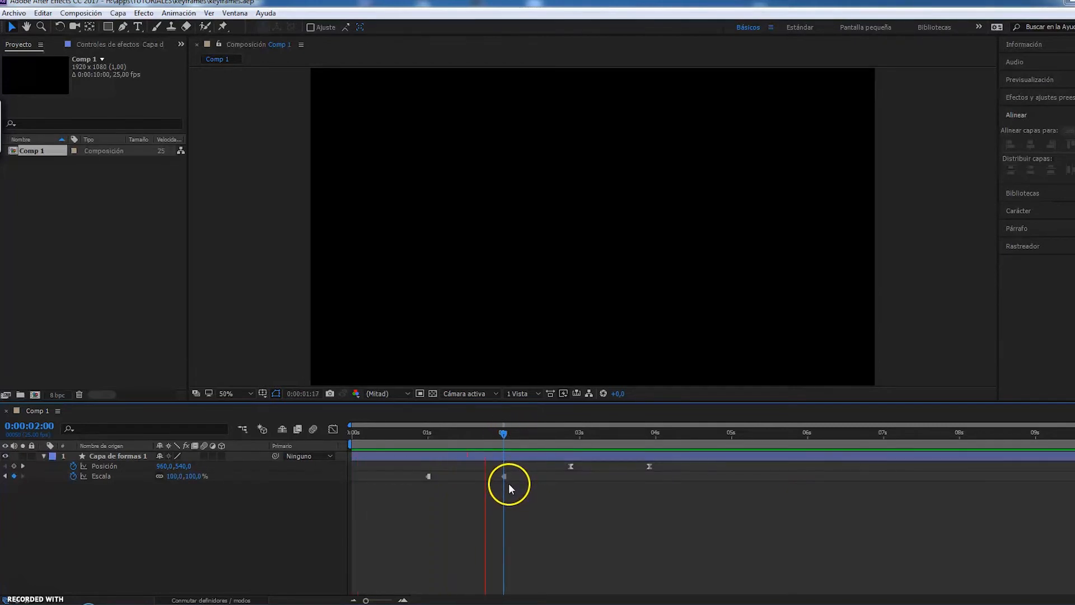
key("space")
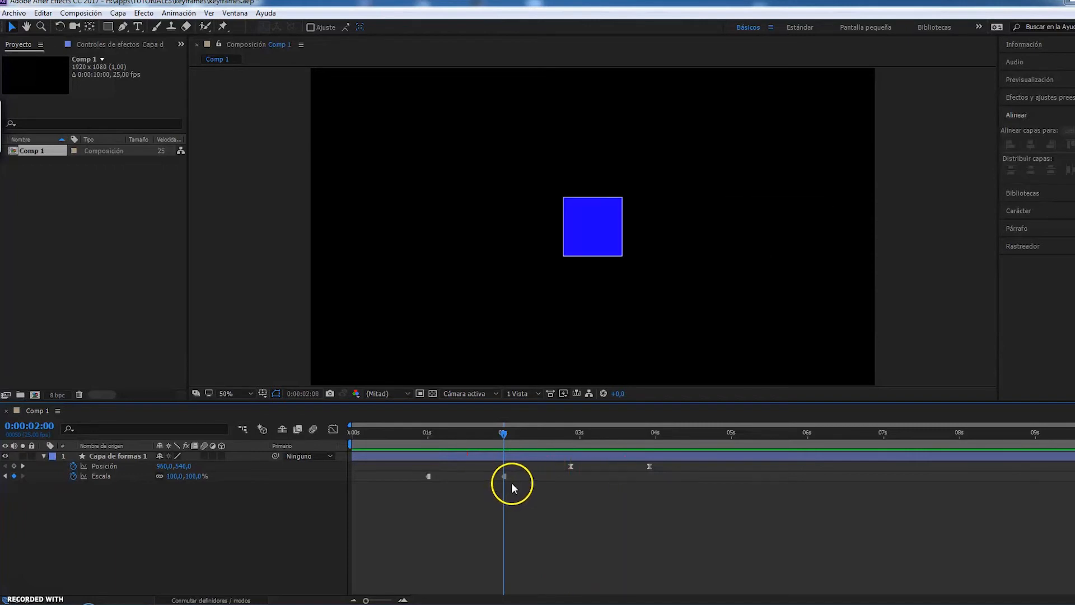
left_click(569, 434)
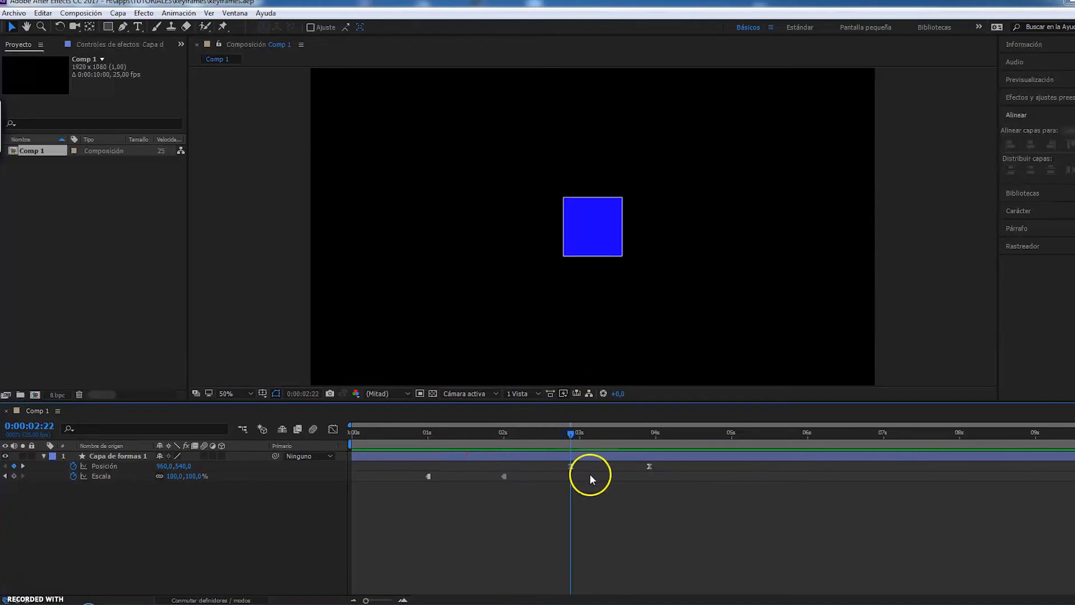
Set the temporal interpolation of both Position keyframes to Mantener (hold).
left_click_drag(551, 493, 653, 463)
right_click(571, 468)
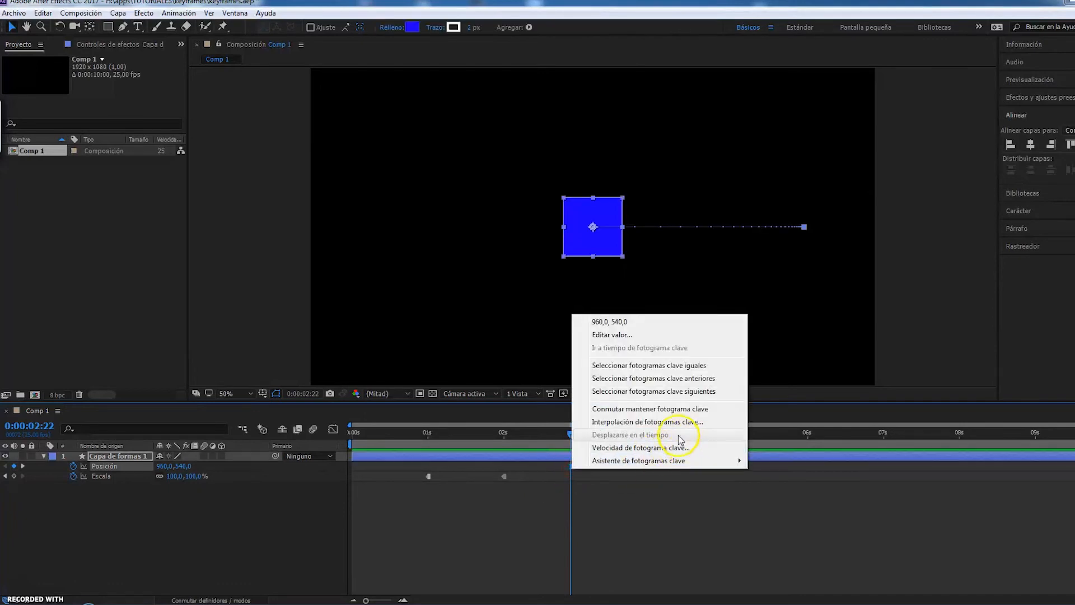
left_click(685, 422)
left_click(594, 250)
left_click(608, 335)
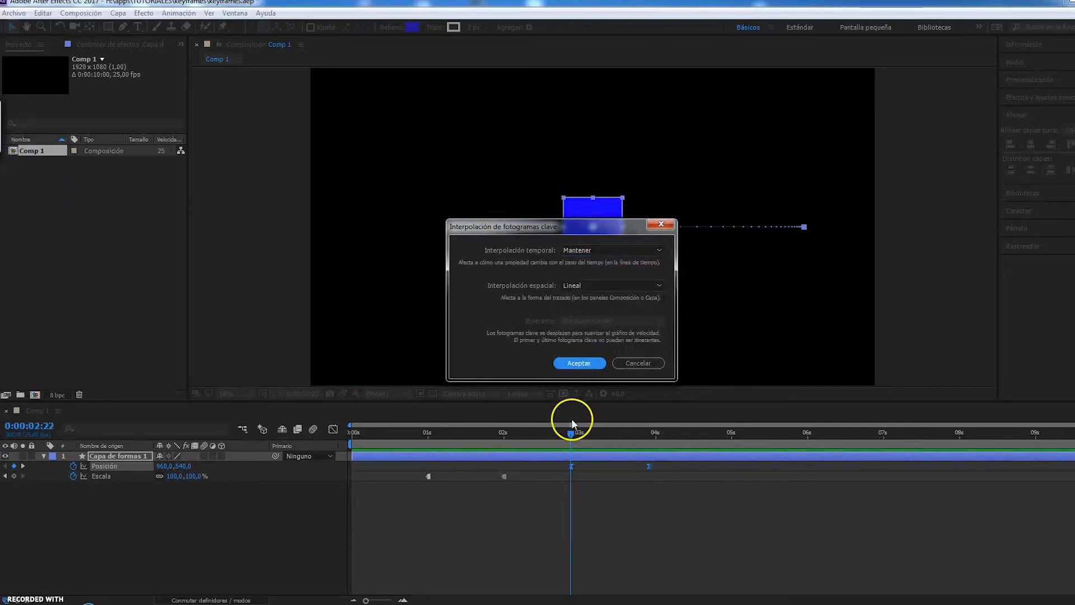
left_click(592, 364)
Play the Position animation and step back frame by frame from 0:00:03:23 to 0:00:03:18 to examine the hold interpolation.
key("space")
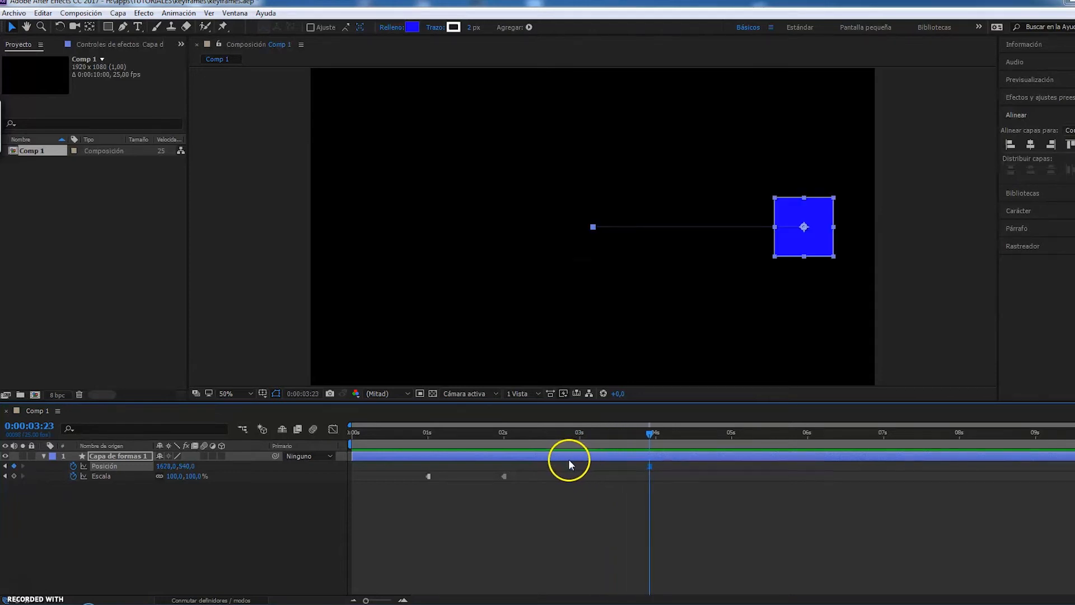
key("Page_Up")
key("Page_Up")
key("Page_Up")
key("Page_Up")
key("Page_Up")
left_click_drag(570, 459, 627, 415)
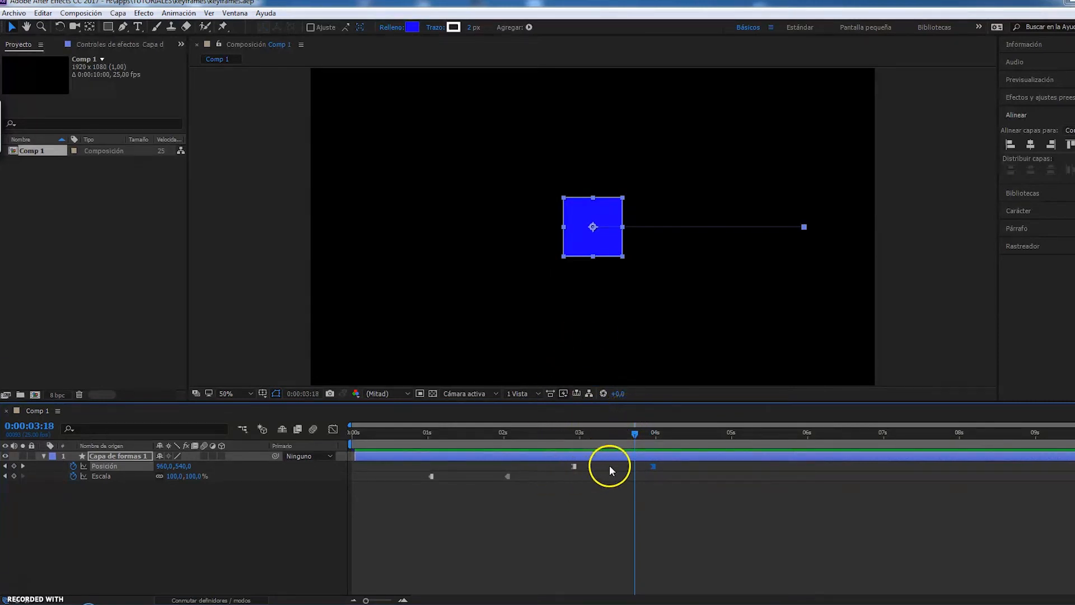
At 0:00:04:09, add a third Position keyframe by moving the square down and left to about 566, 858.
left_click(683, 433)
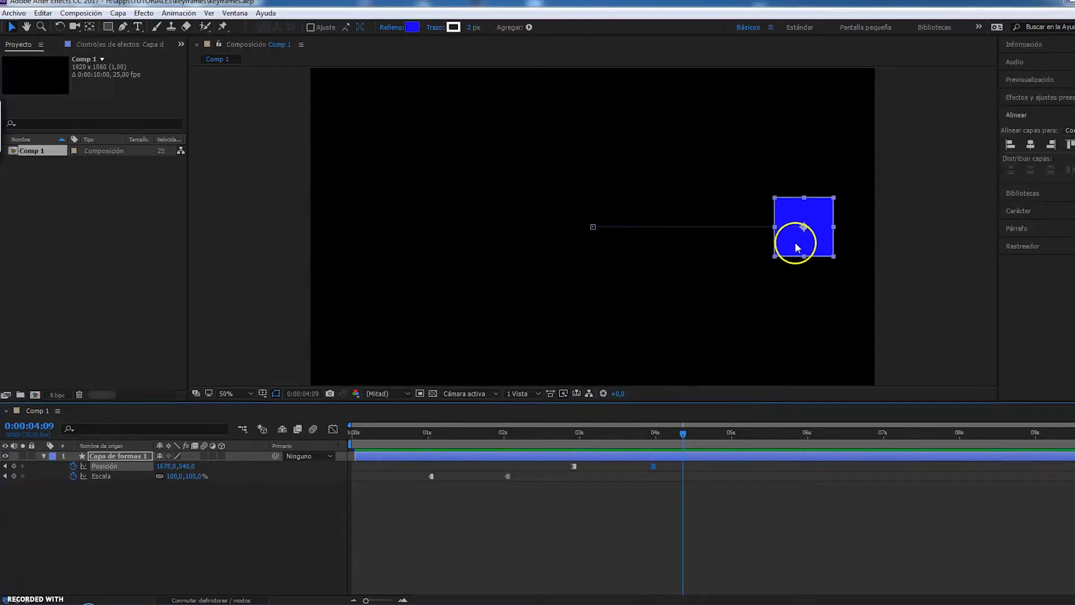
left_click_drag(795, 247, 469, 341)
left_click(683, 478)
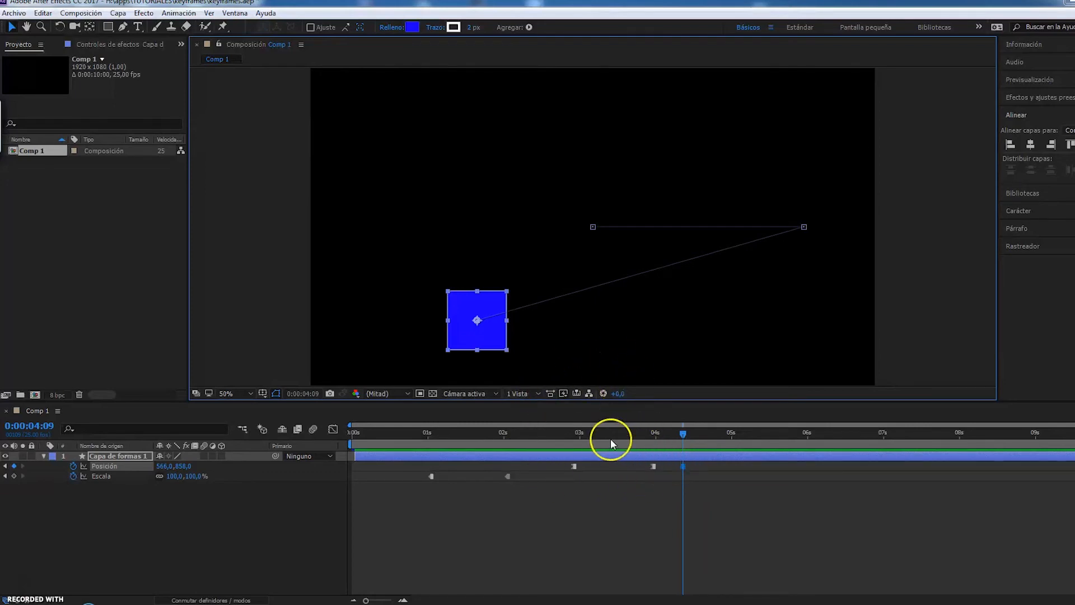
Scrub from the first Position keyframe to the second at 0:00:03:24 to examine how the square's position is held.
left_click(570, 431)
left_click(579, 431)
left_click_drag(579, 431, 654, 441)
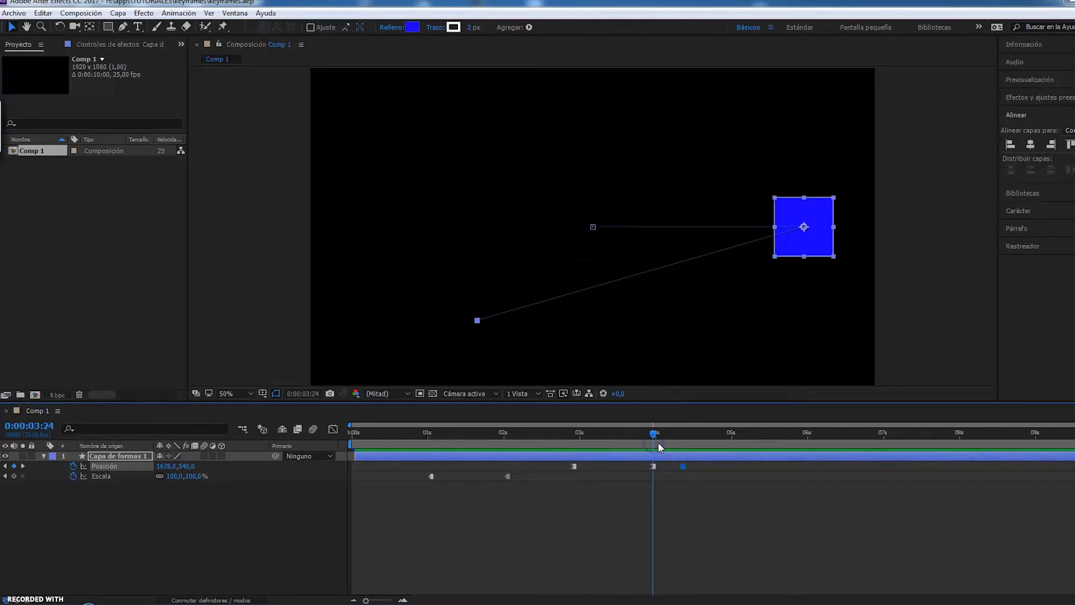
Move the last Position keyframe later, to just before 05s, and set the last two Position keyframes' temporal interpolation to Lineal.
left_click(683, 466)
left_click_drag(684, 466, 717, 467)
left_click_drag(730, 495, 652, 459)
right_click(653, 466)
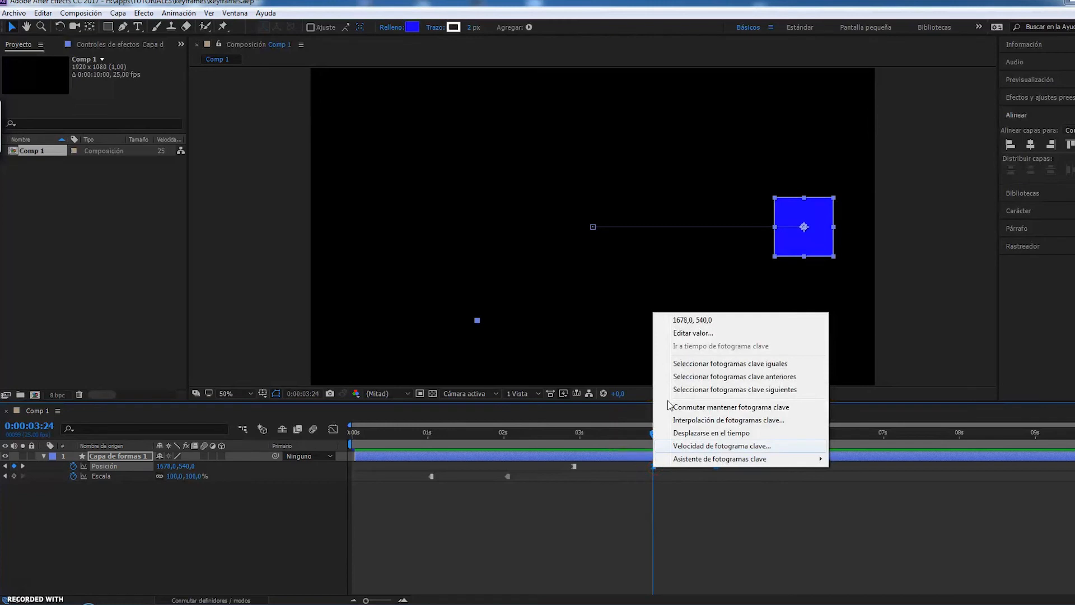
left_click(777, 421)
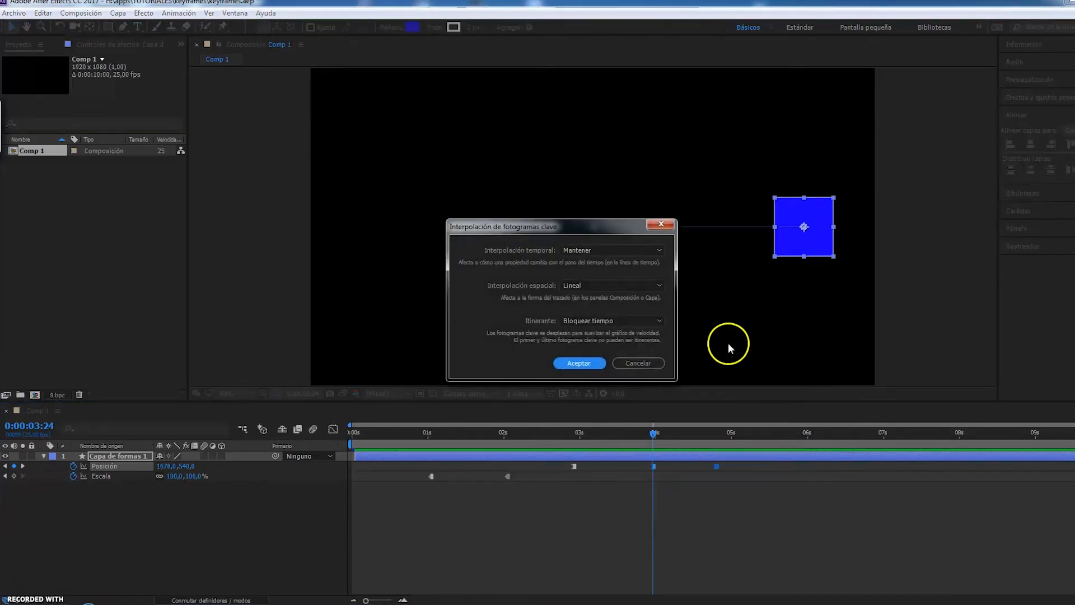
left_click(617, 250)
left_click(613, 281)
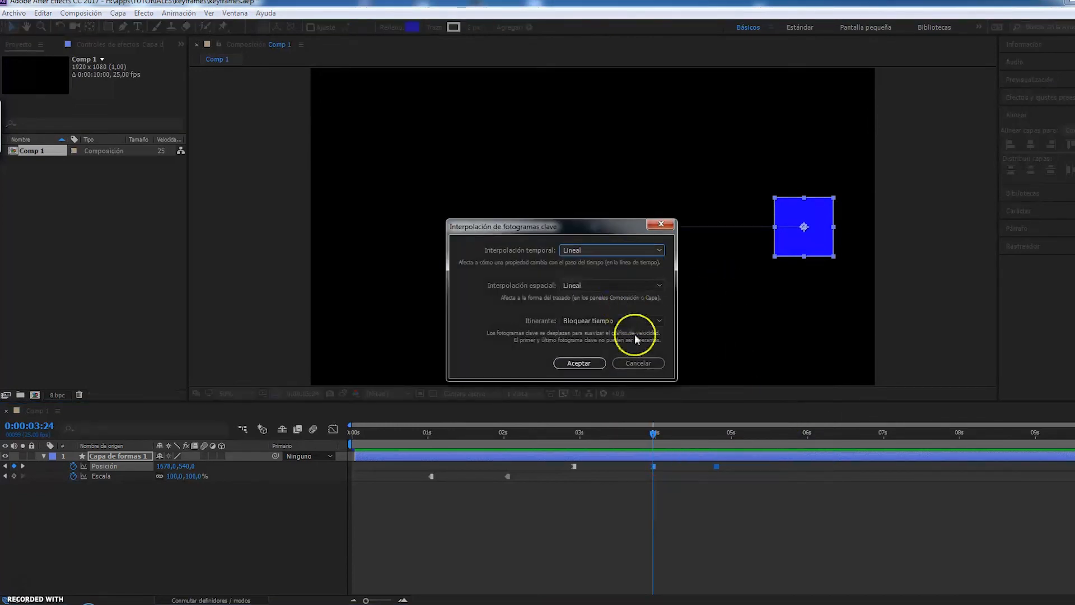
left_click(583, 363)
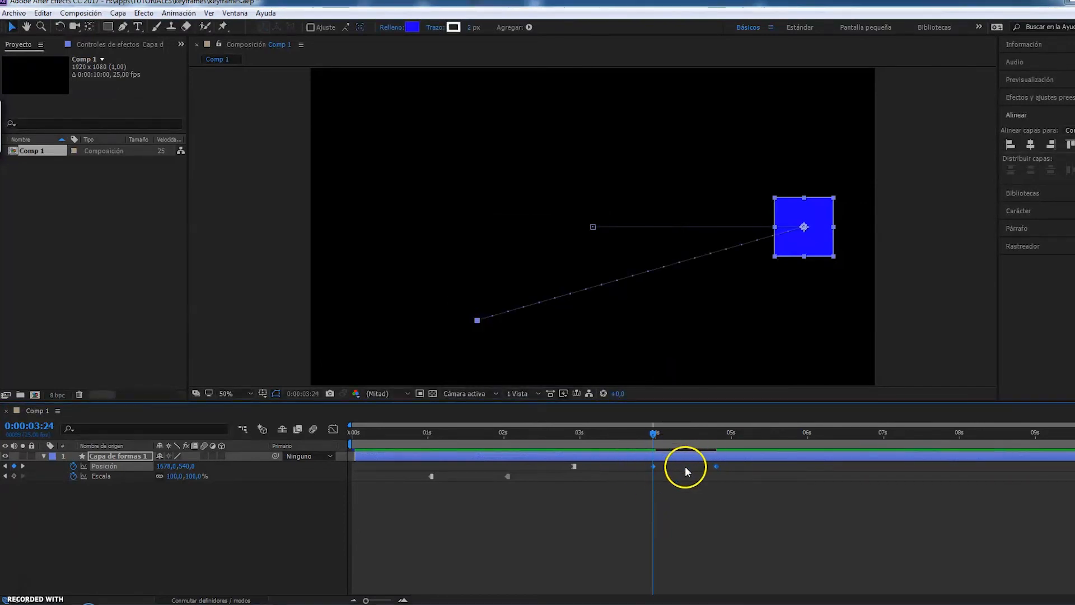
Toggle the last two Position keyframes to hold and convert them back to linear.
key("ctrl+alt+h")
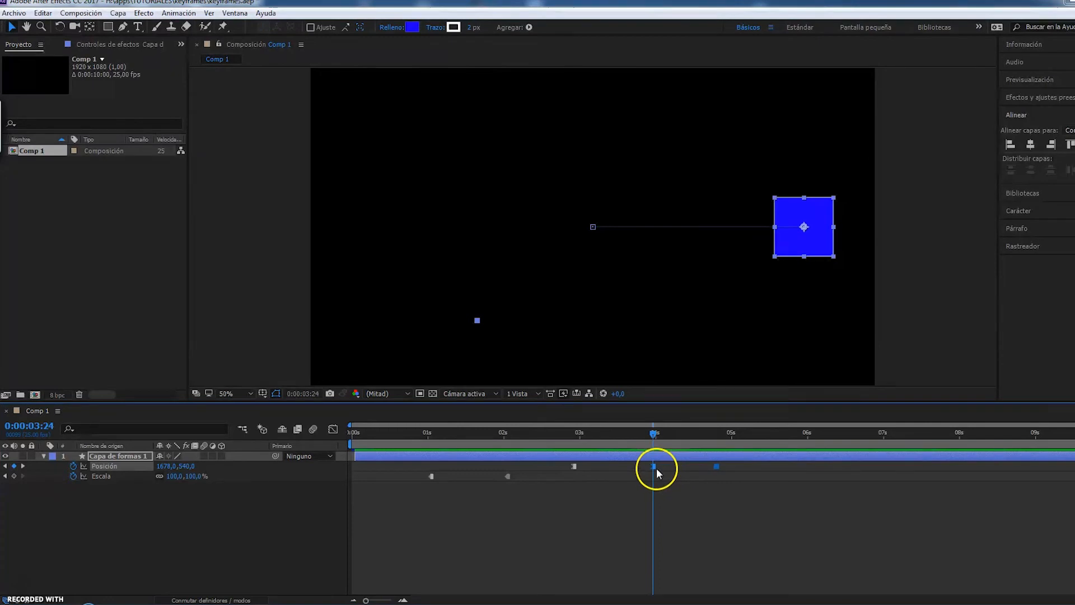
left_click(653, 465, "ctrl")
left_click(652, 466, "ctrl")
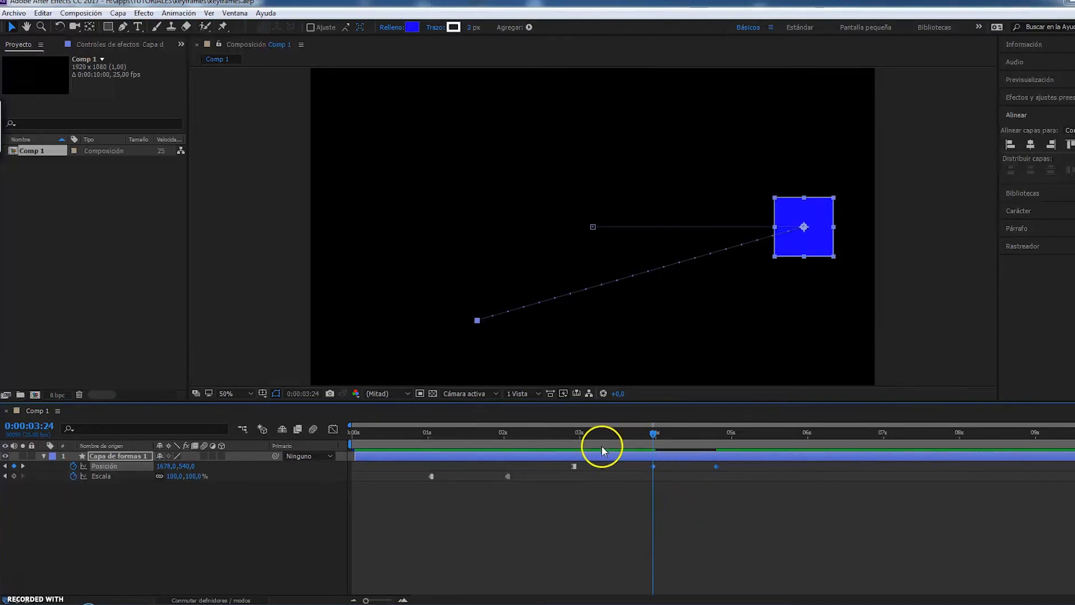
Scrub from 0:00:02:23 to 0:00:03:23 and step frame by frame to 0:00:04:14 to compare held and linear motion.
left_click(575, 436)
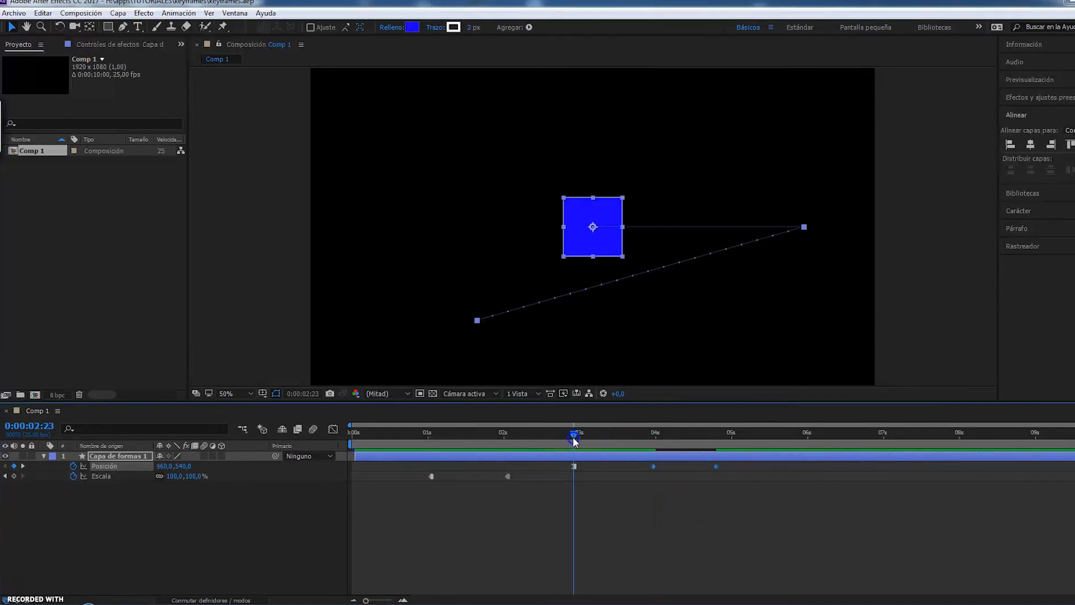
left_click_drag(575, 437, 651, 441)
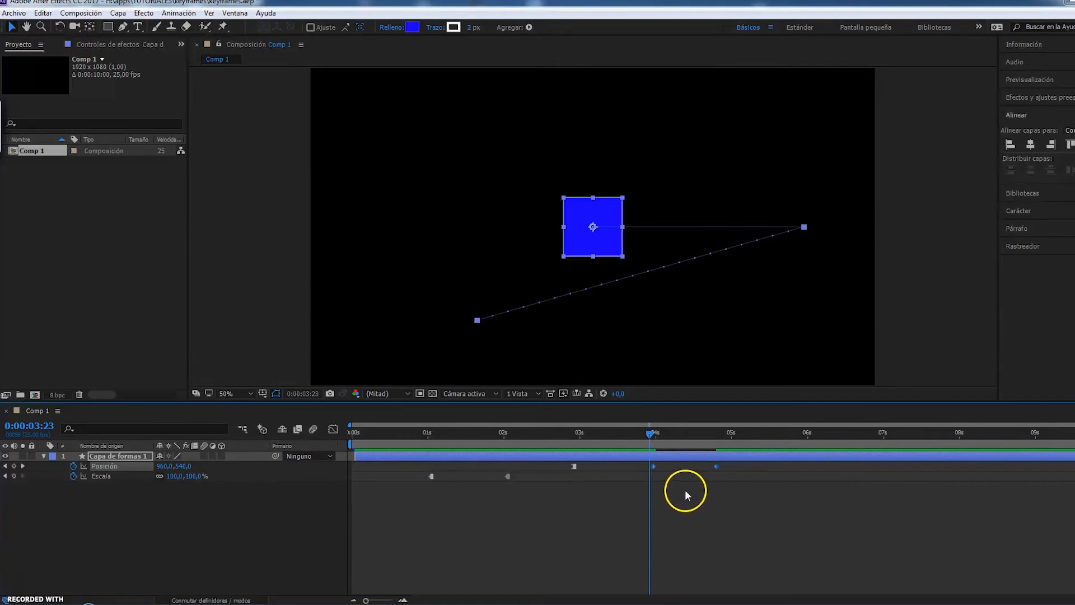
key("Page_Down")
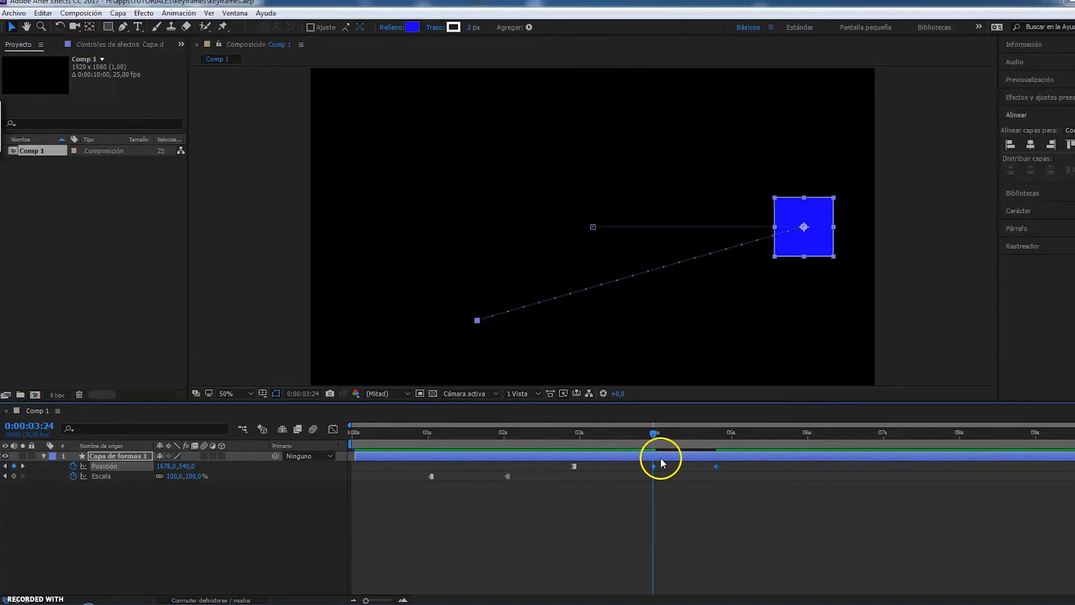
key("Page_Down")
key("Page_Down")
key("Page_Down")
key("Page_Down")
key("Page_Down")
key("Page_Down")
key("Page_Down")
key("Page_Down")
key("Page_Down")
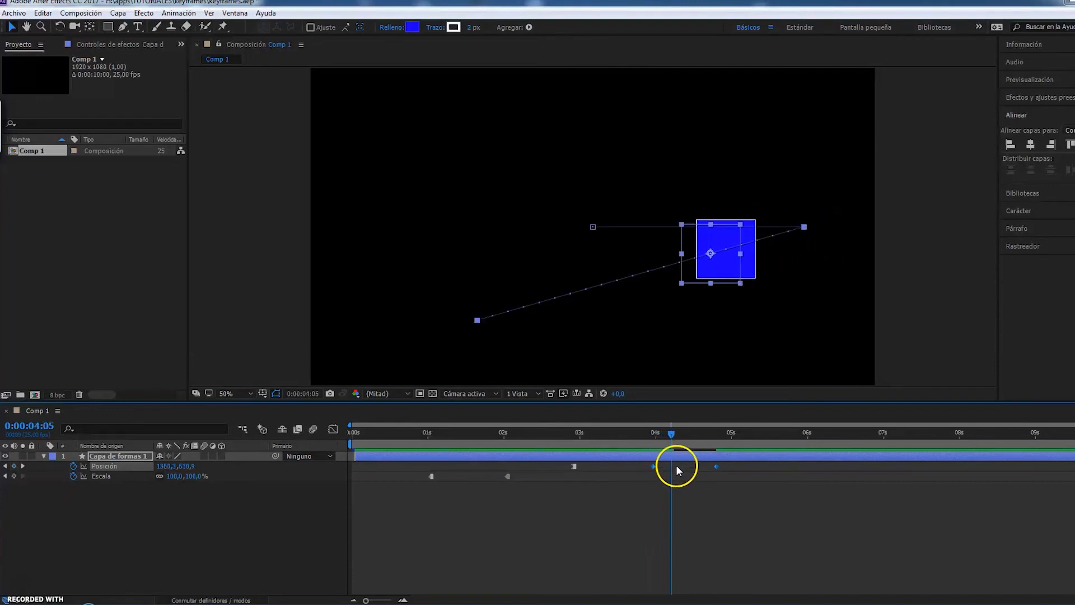
key("Page_Down")
key("Page_Down")
key("Page_Down")
key("Page_Down")
key("Page_Down")
key("Page_Down")
Apply Easy Ease to the last two Position keyframes and play back the movement between them.
left_click_drag(631, 507, 744, 467)
key("F9")
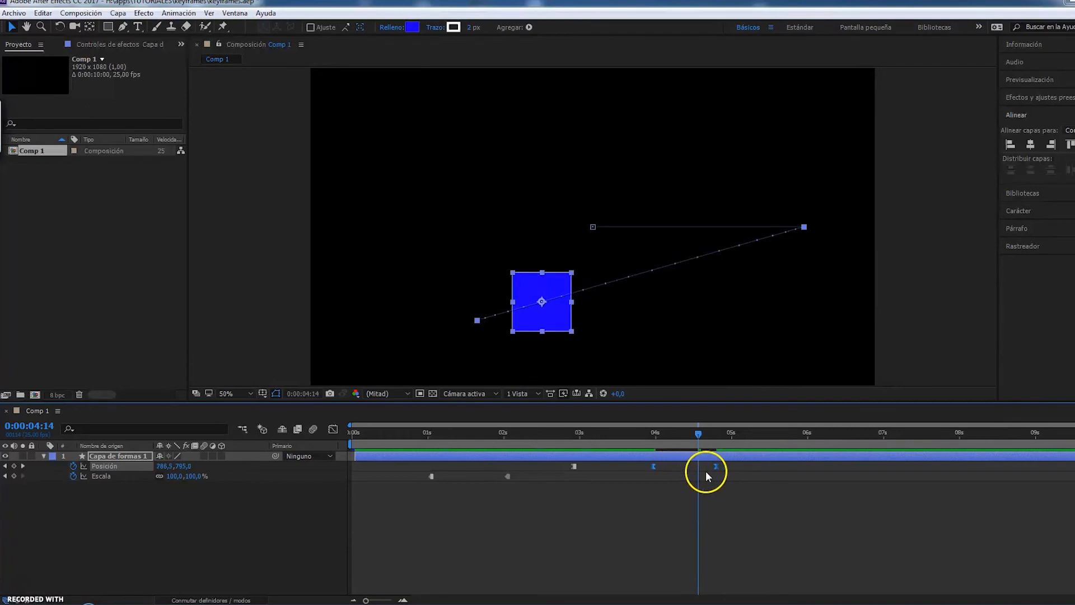
left_click(653, 436)
key("space")
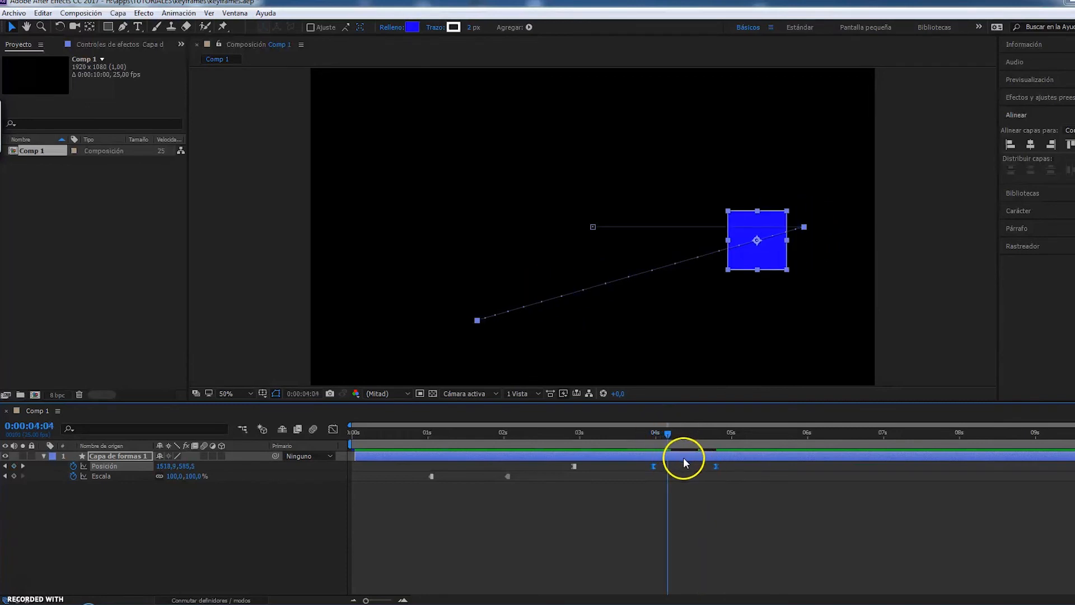
left_click(708, 491)
Examine the speed curve of all three Position keyframes in the Graph Editor, scrub along it, and return to the keyframe view.
left_click_drag(740, 491, 557, 457)
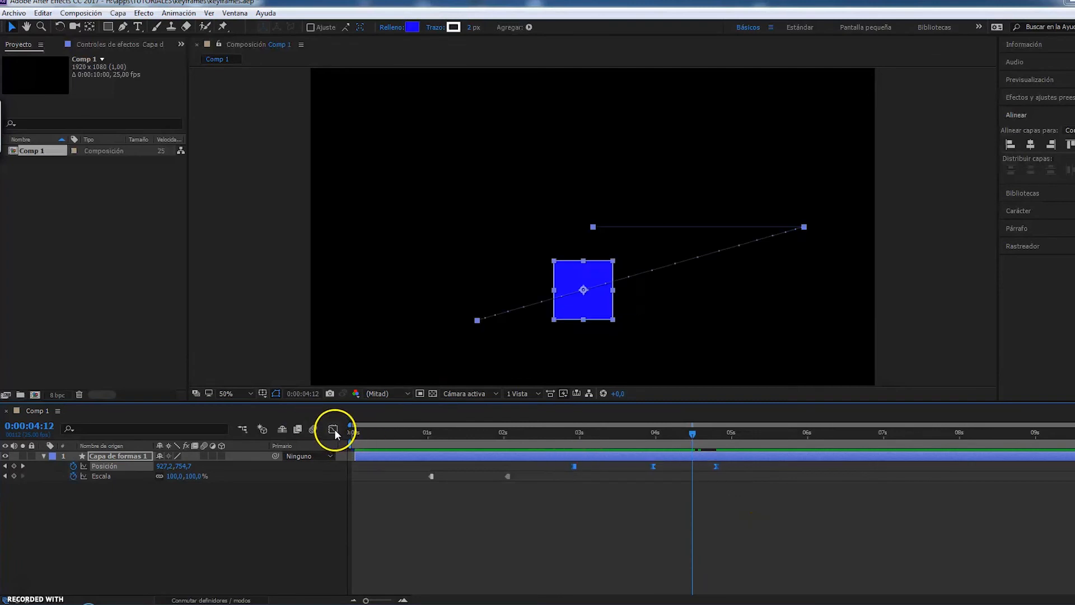
left_click(333, 429)
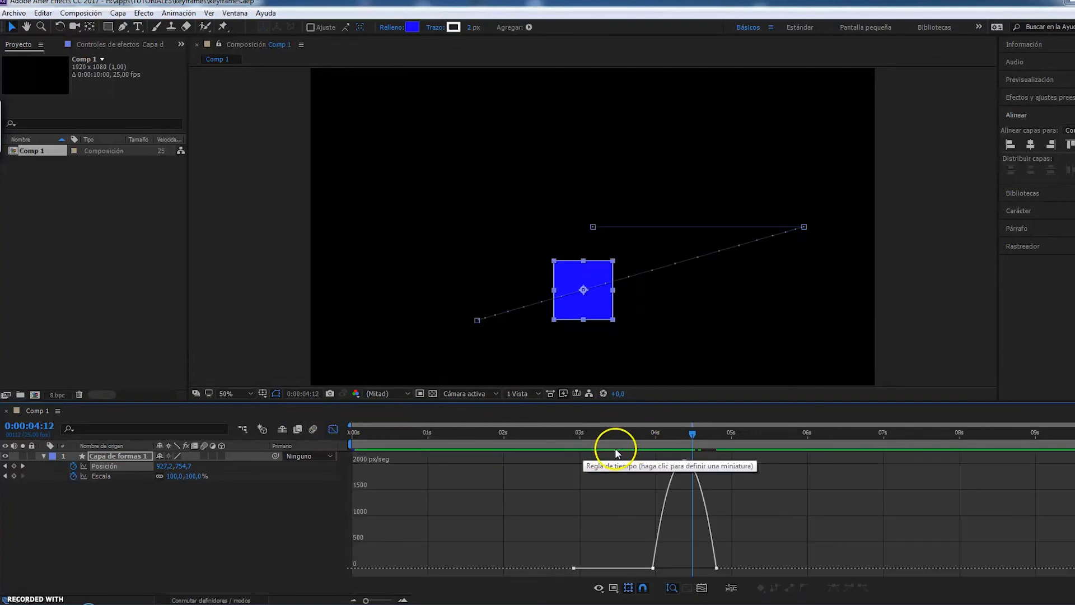
left_click(574, 447)
left_click_drag(574, 447, 720, 470)
left_click(335, 429)
left_click(660, 483)
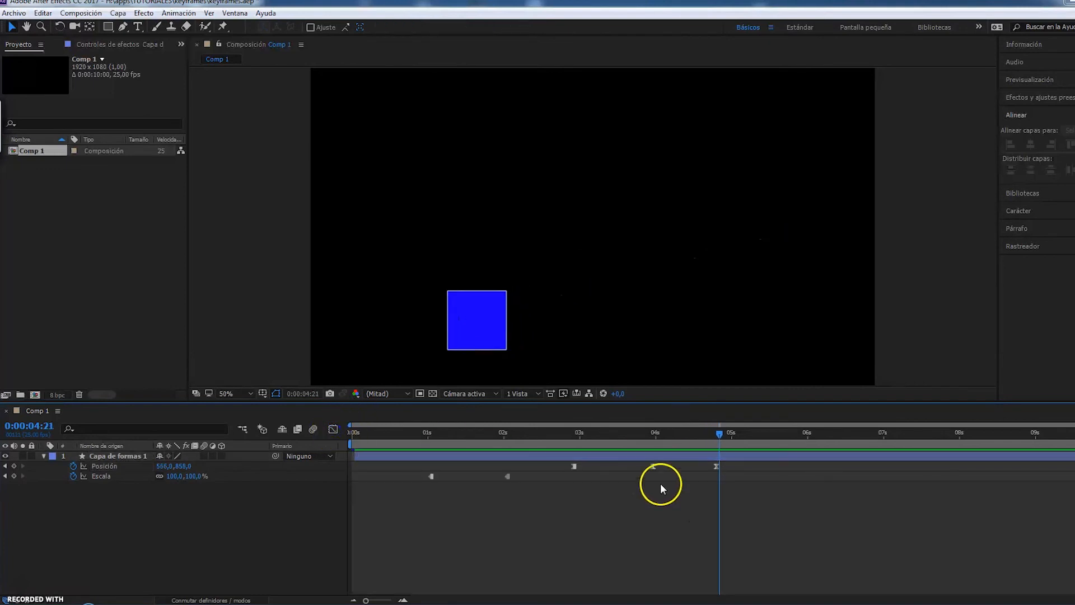
Convert the last two Position keyframes from eased to linear and deselect them.
left_click_drag(627, 495, 738, 463)
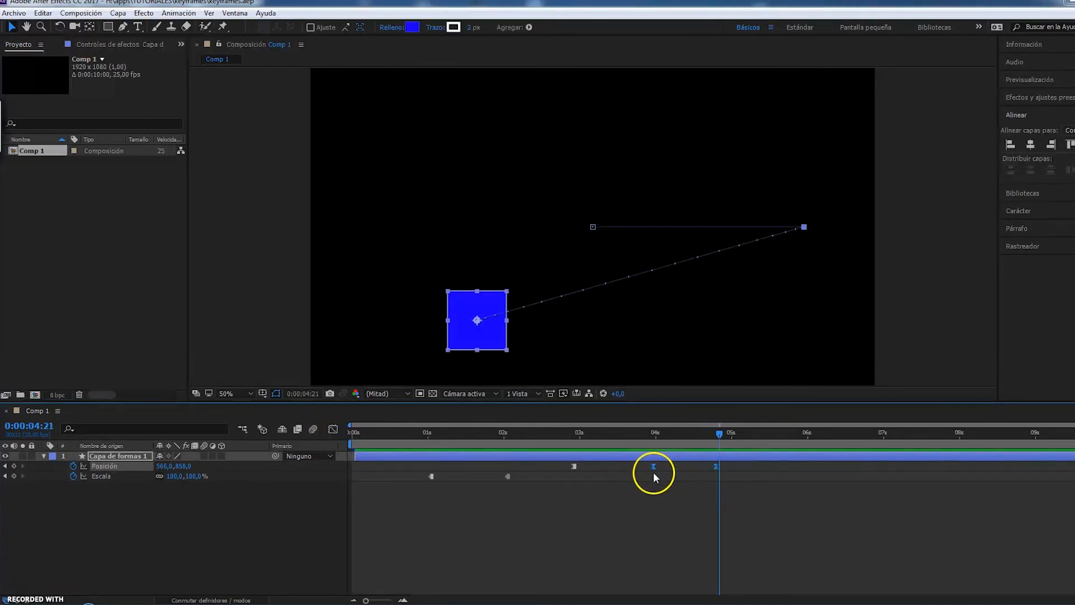
left_click(653, 466, "ctrl")
left_click(653, 501)
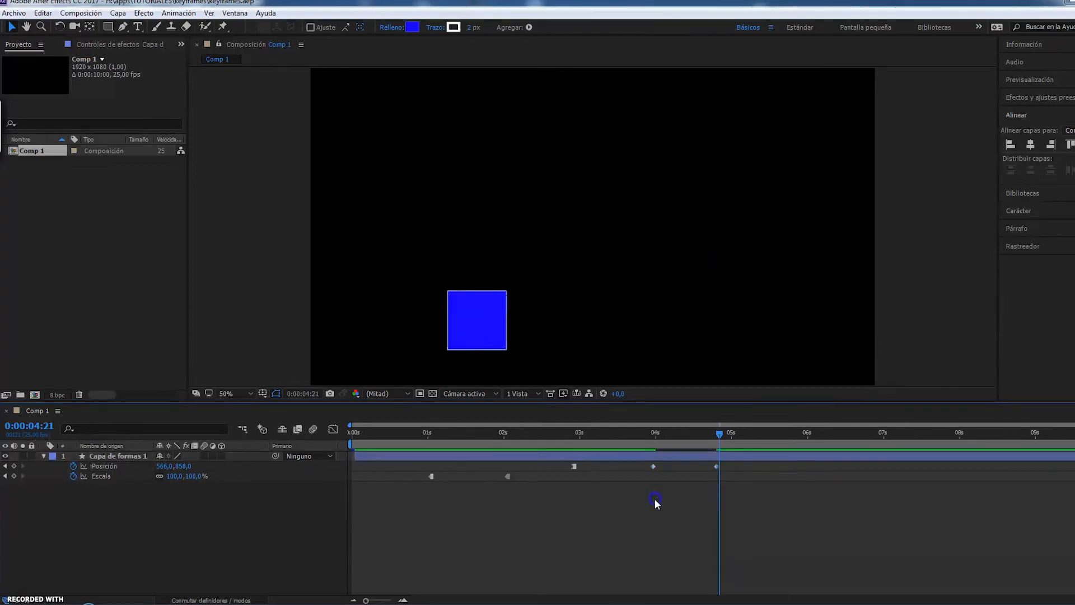
Move the current time to 0:00:03:05 and apply the Desenfoque radial effect to Capa de formas 1.
left_click_drag(424, 437, 594, 445)
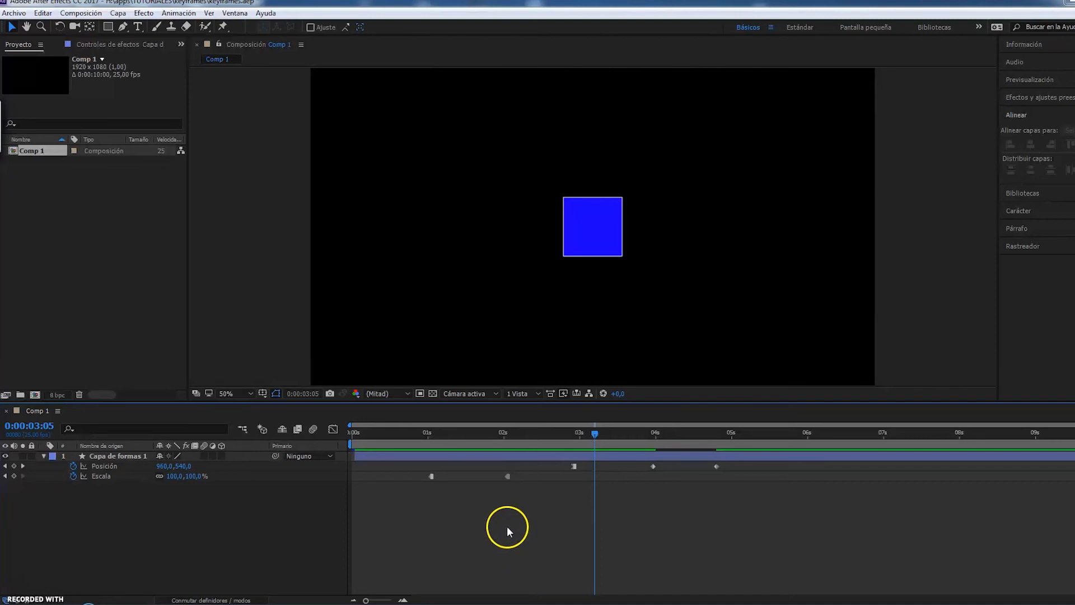
left_click(128, 455)
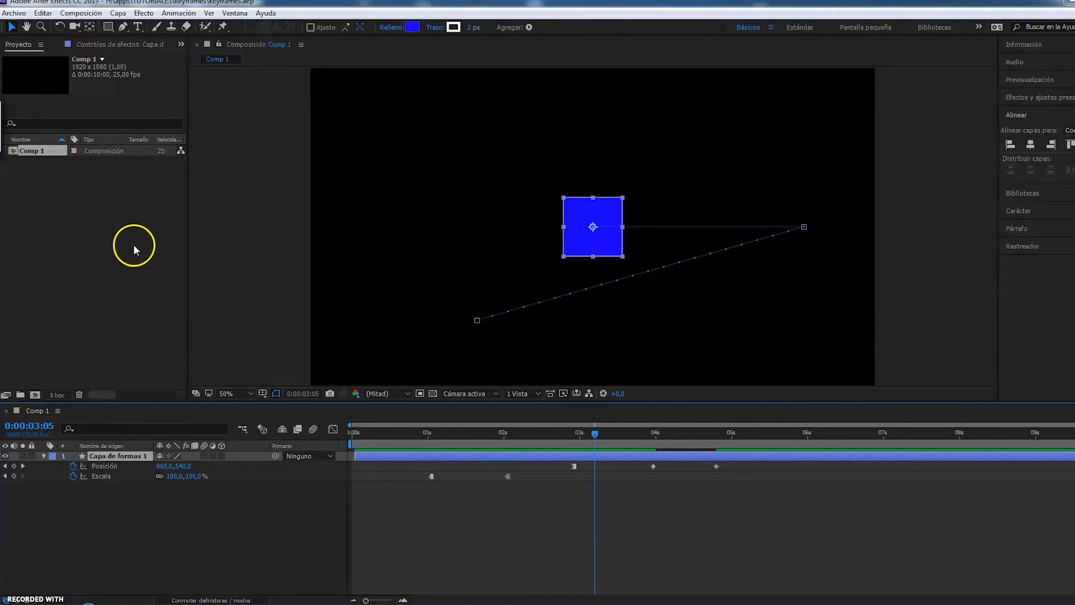
left_click(147, 17)
mouse_move(230, 154)
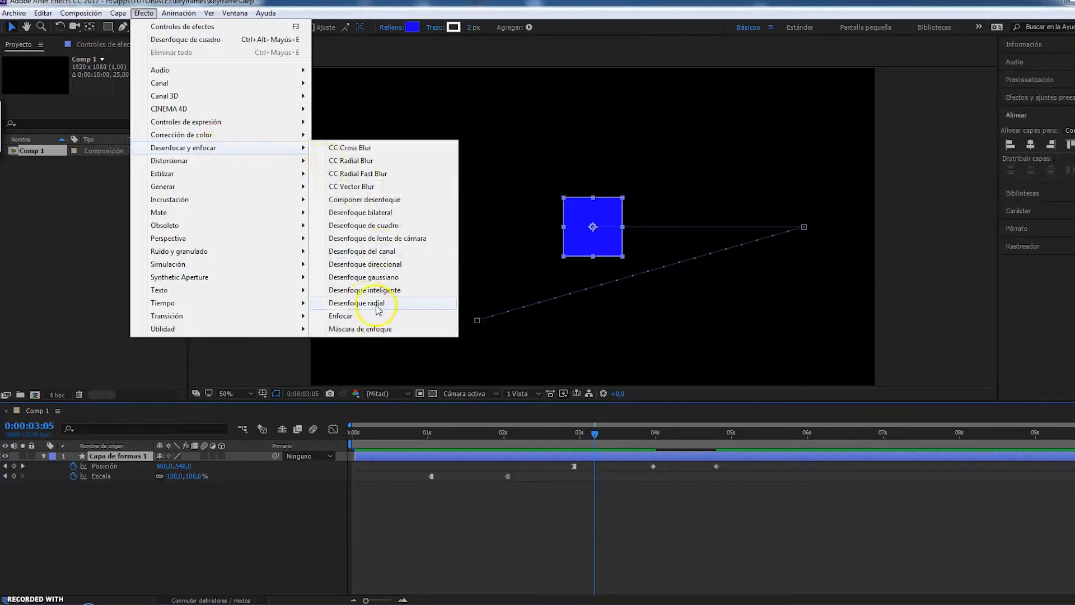
left_click(375, 306)
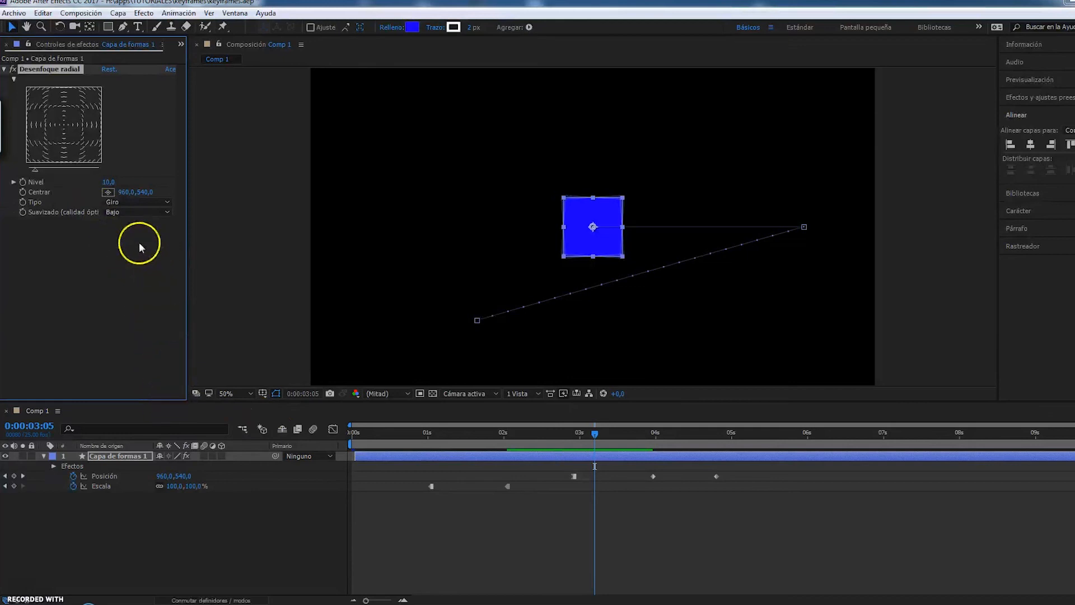
Set the radial blur's Nivel to 55.0 and enable keyframing for it at 0:00:03:05.
left_click_drag(109, 182, 137, 187)
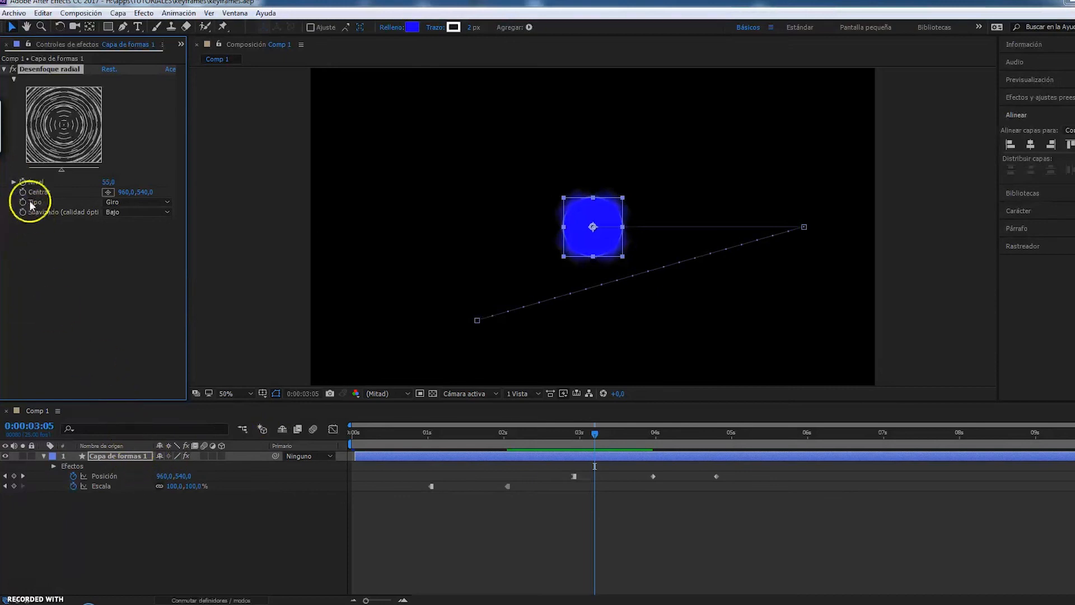
left_click(23, 182)
Collapse Capa de formas 1 and reveal only its keyframed properties in the timeline.
left_click(44, 455)
left_click(119, 500)
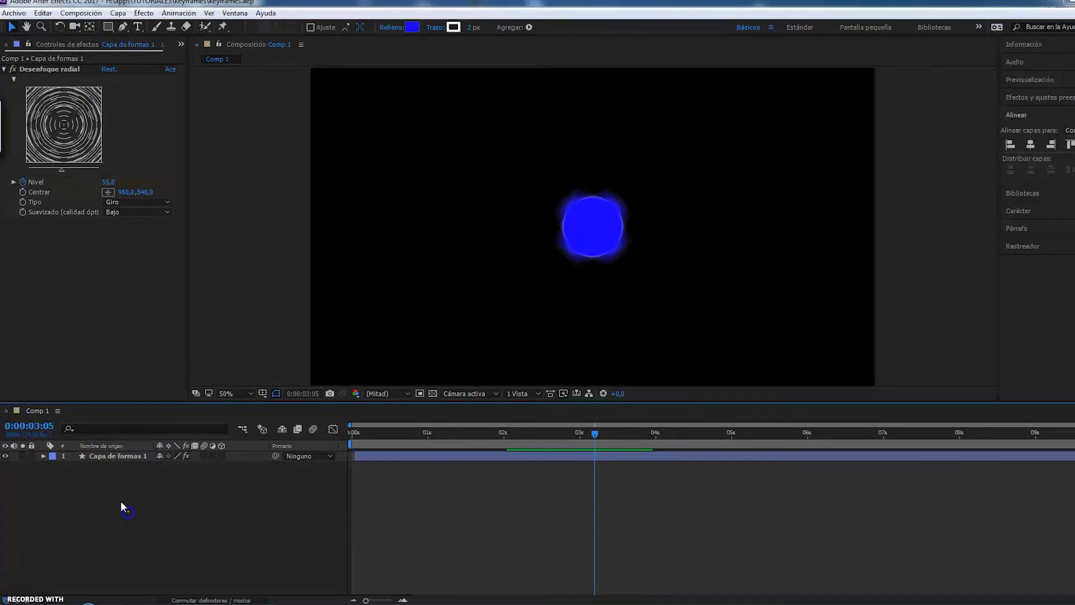
left_click(123, 456)
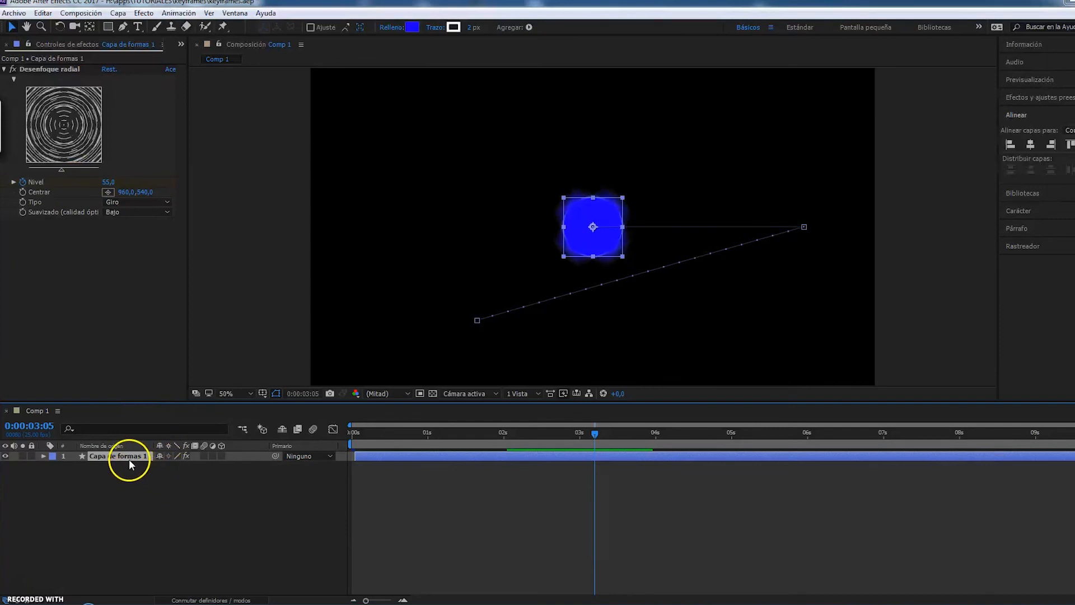
key("u")
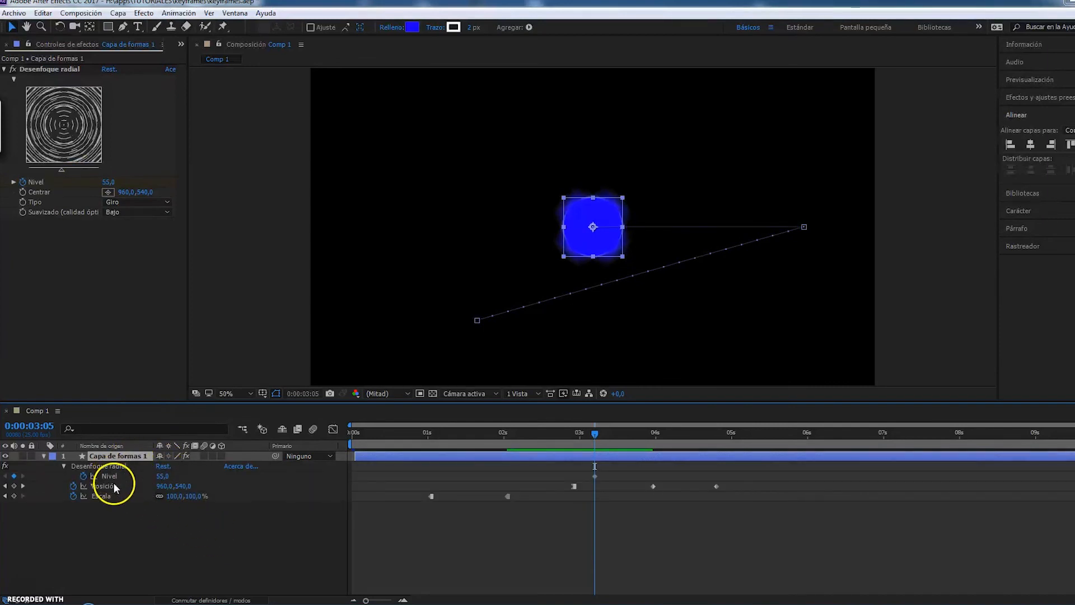
Move the current time past the Nivel keyframe to 0:00:03:07.
key("Page_Down")
key("Page_Down")
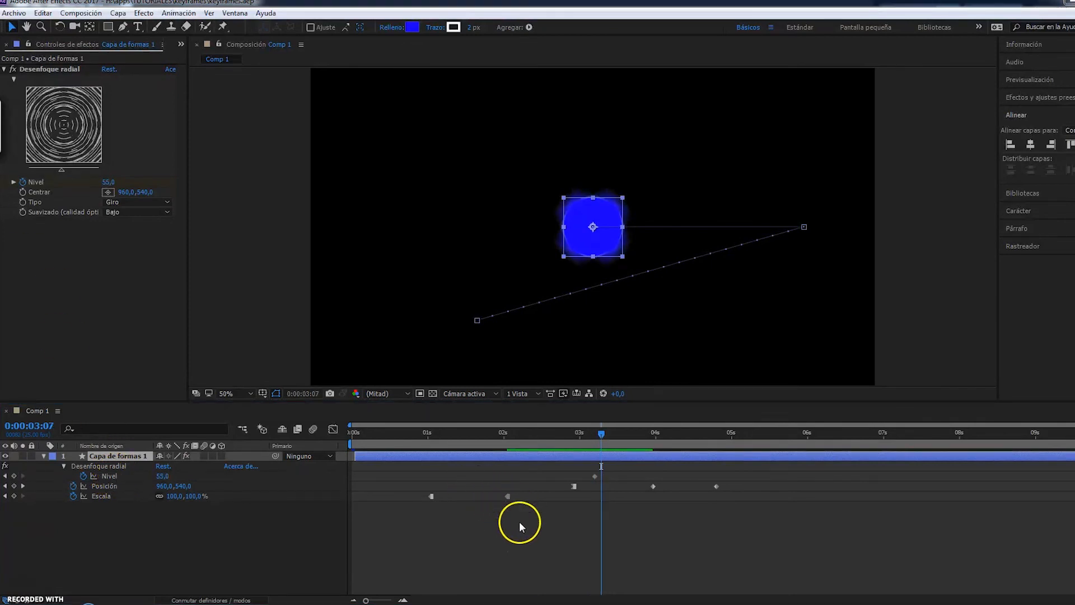